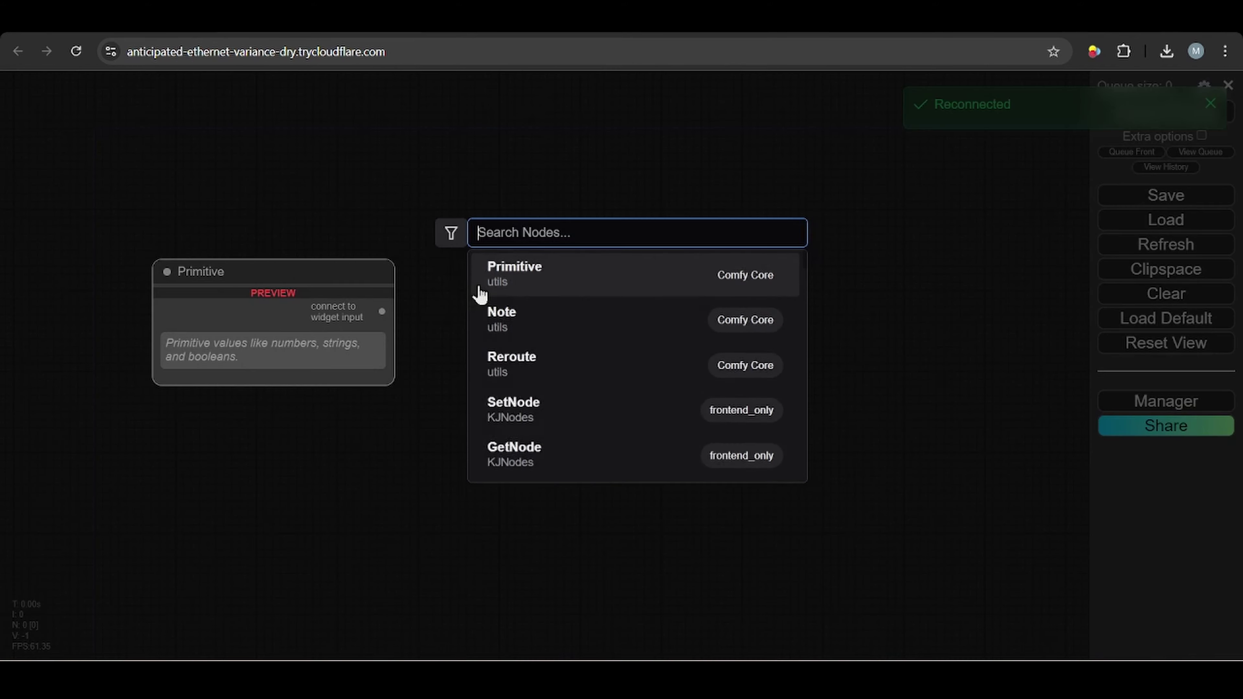
Add a Standard Lineart node and a Realistic Lineart node, placing the Realistic one directly beneath the Standard one
type("line")
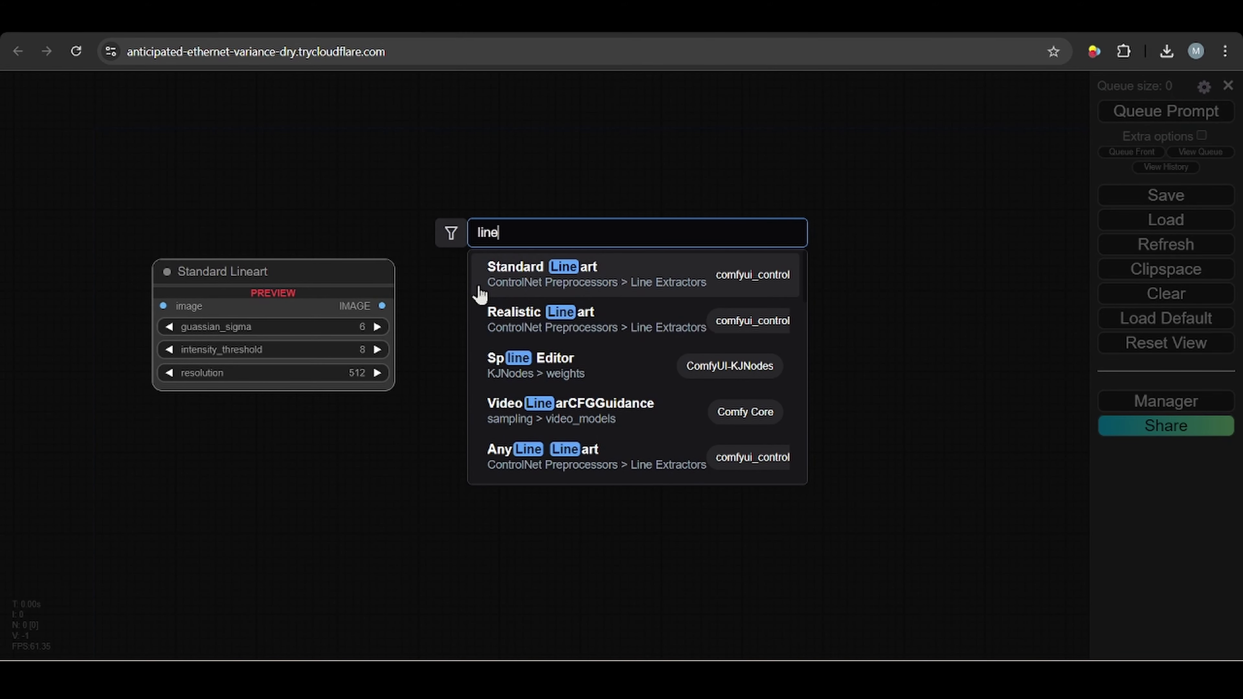
left_click(559, 292)
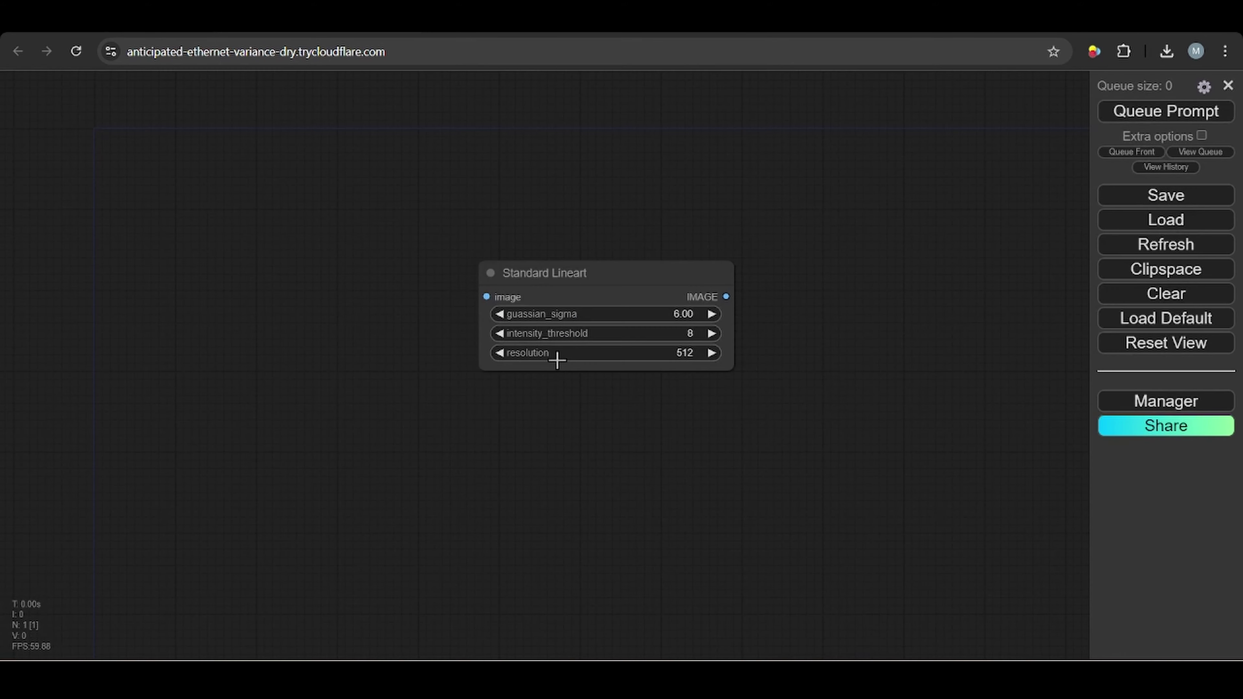
double_click(591, 439)
type("line")
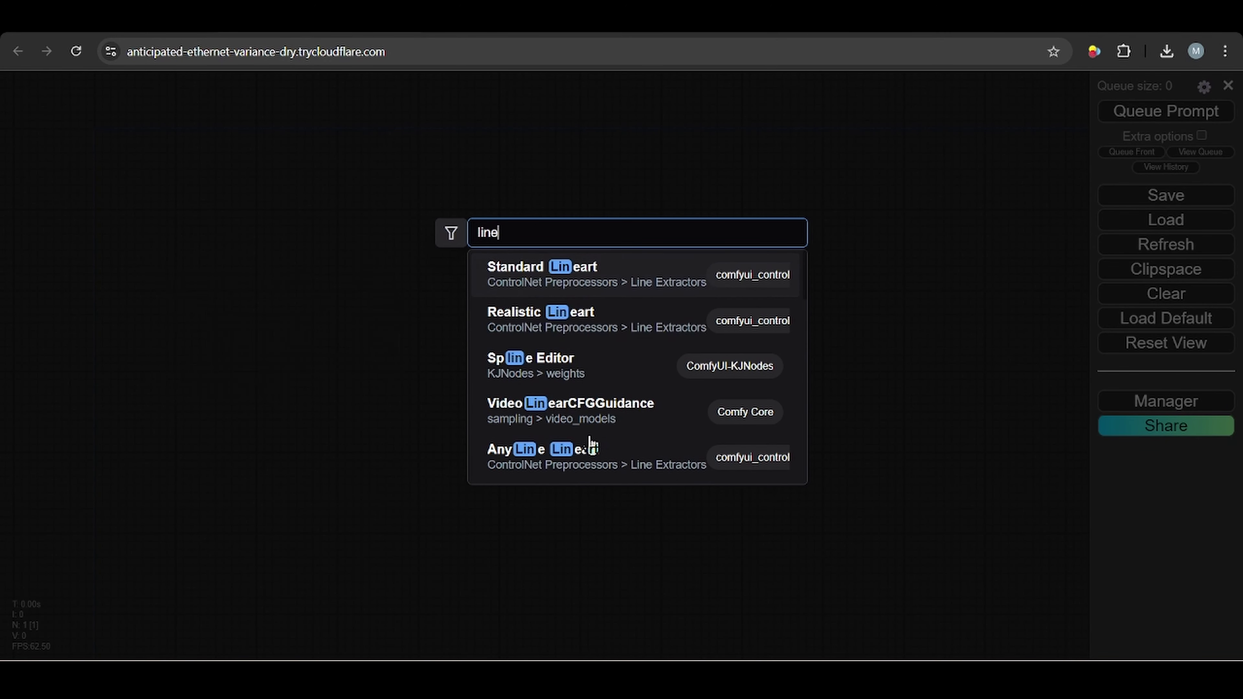
left_click(568, 320)
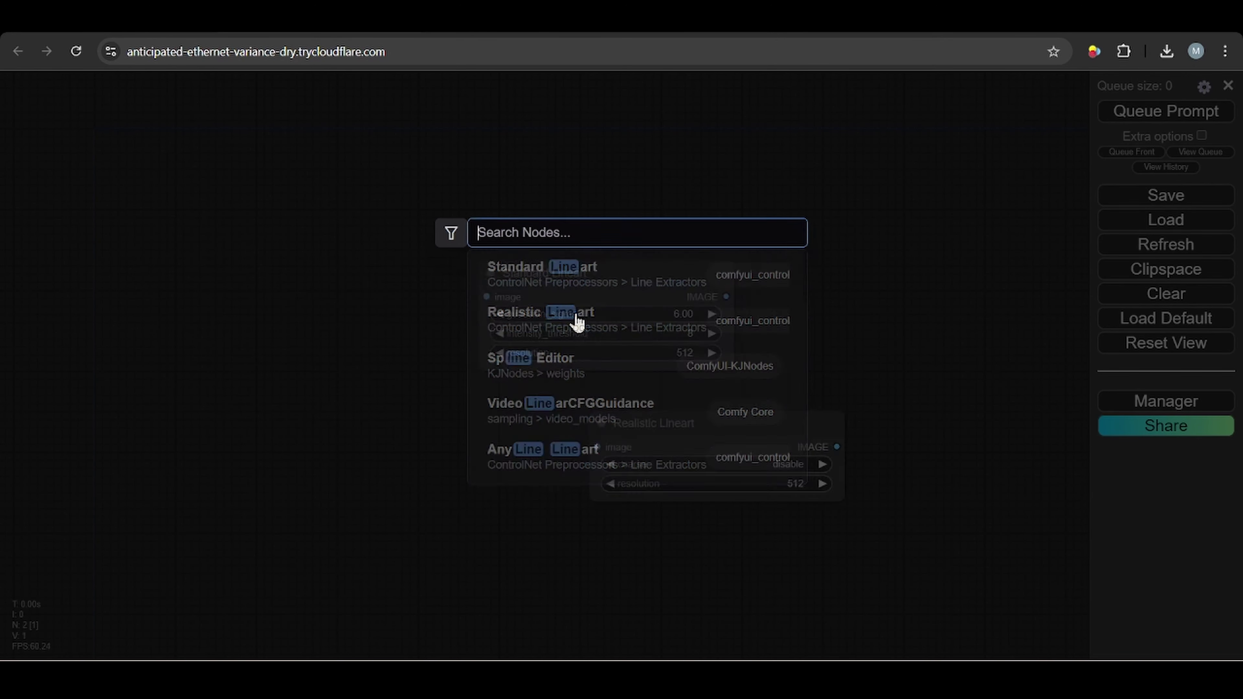
left_click_drag(744, 422, 645, 417)
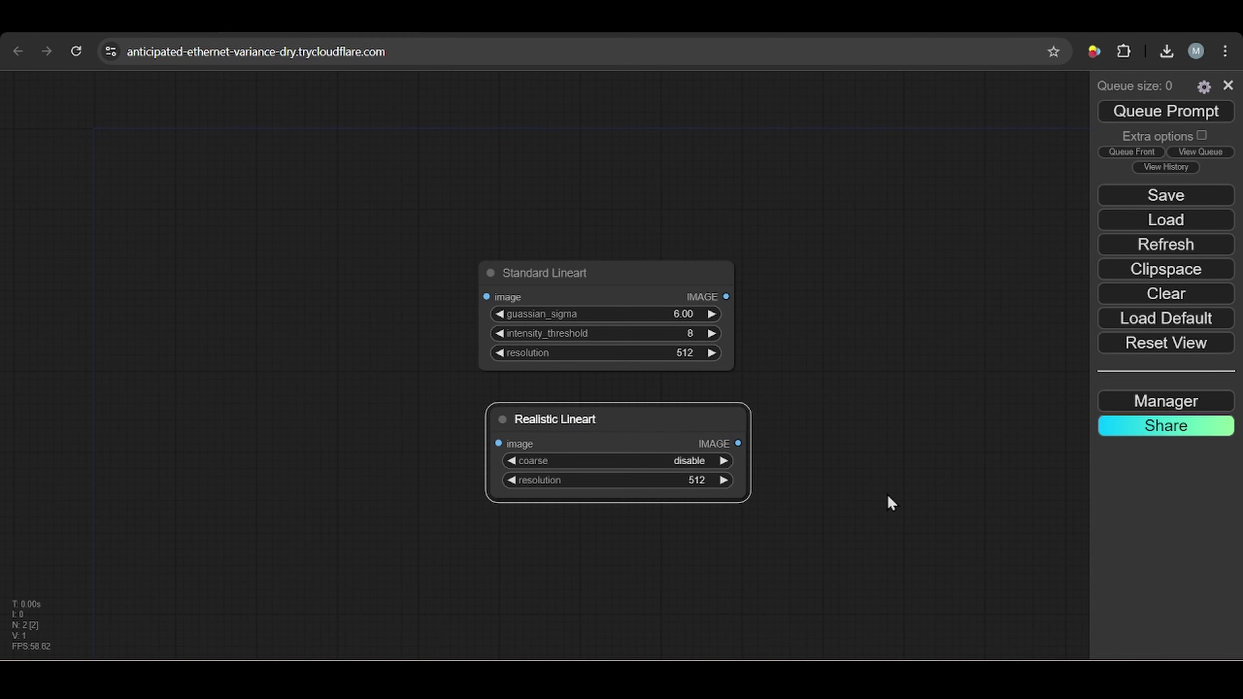
Add an AnyLine Lineart node and place it beneath the Realistic Lineart node
left_click_drag(888, 495, 840, 308)
double_click(606, 415)
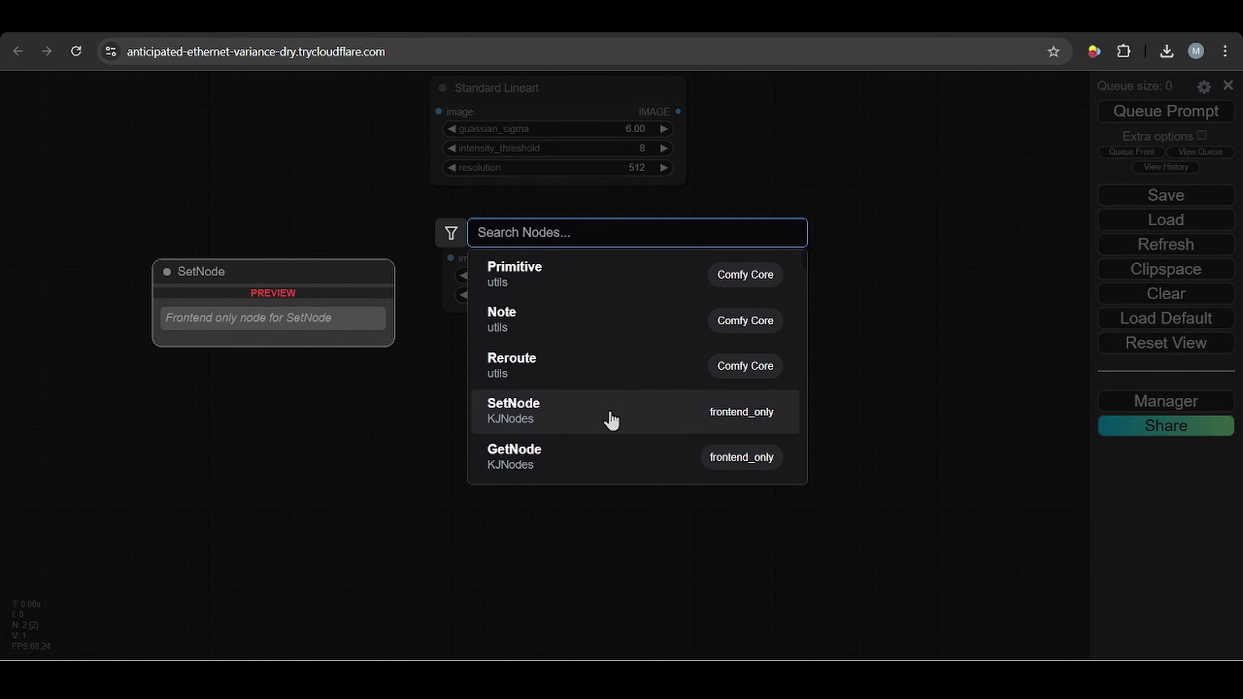
type("linear")
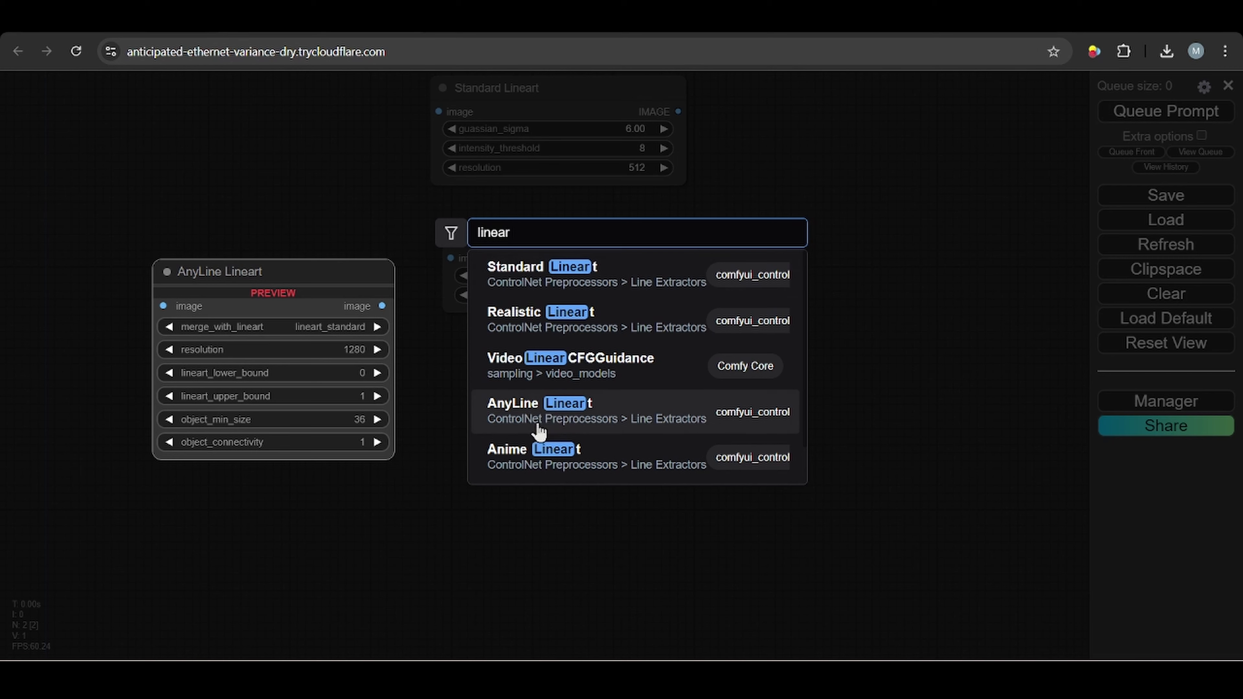
left_click(582, 422)
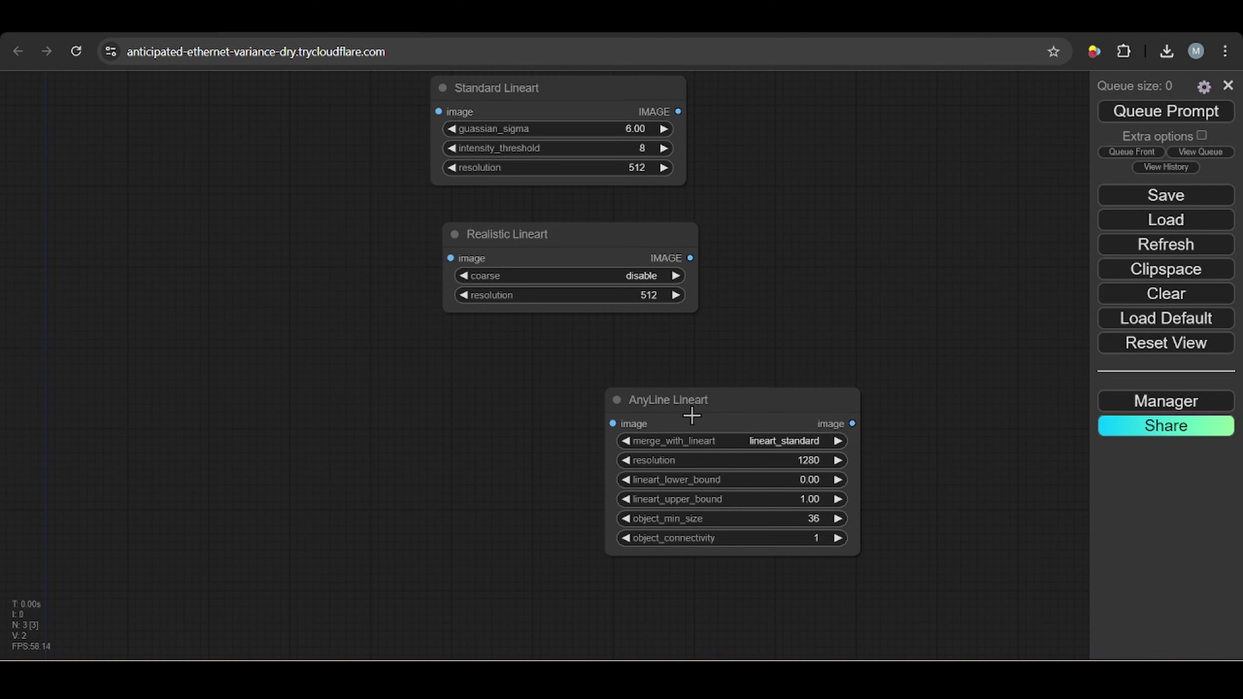
left_click_drag(691, 416, 537, 371)
Add an Anime Lineart node and place it beneath the AnyLine Lineart node
scroll(525, 536, "down", 3)
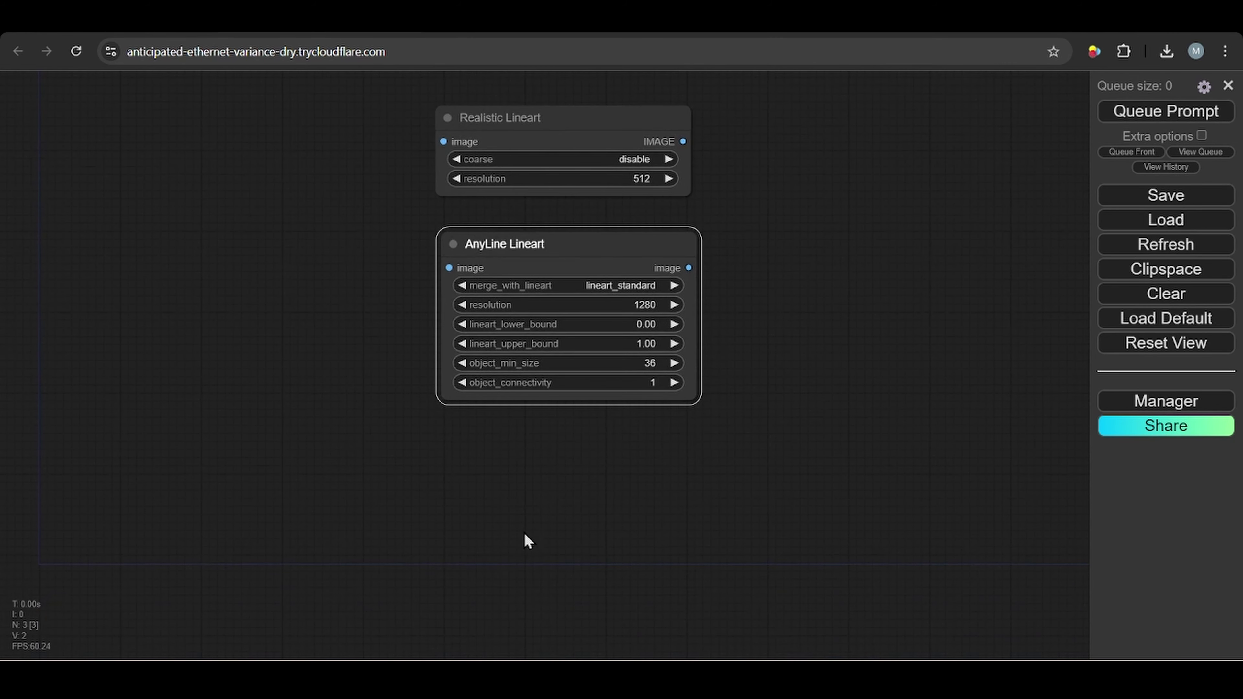
double_click(597, 512)
type("line")
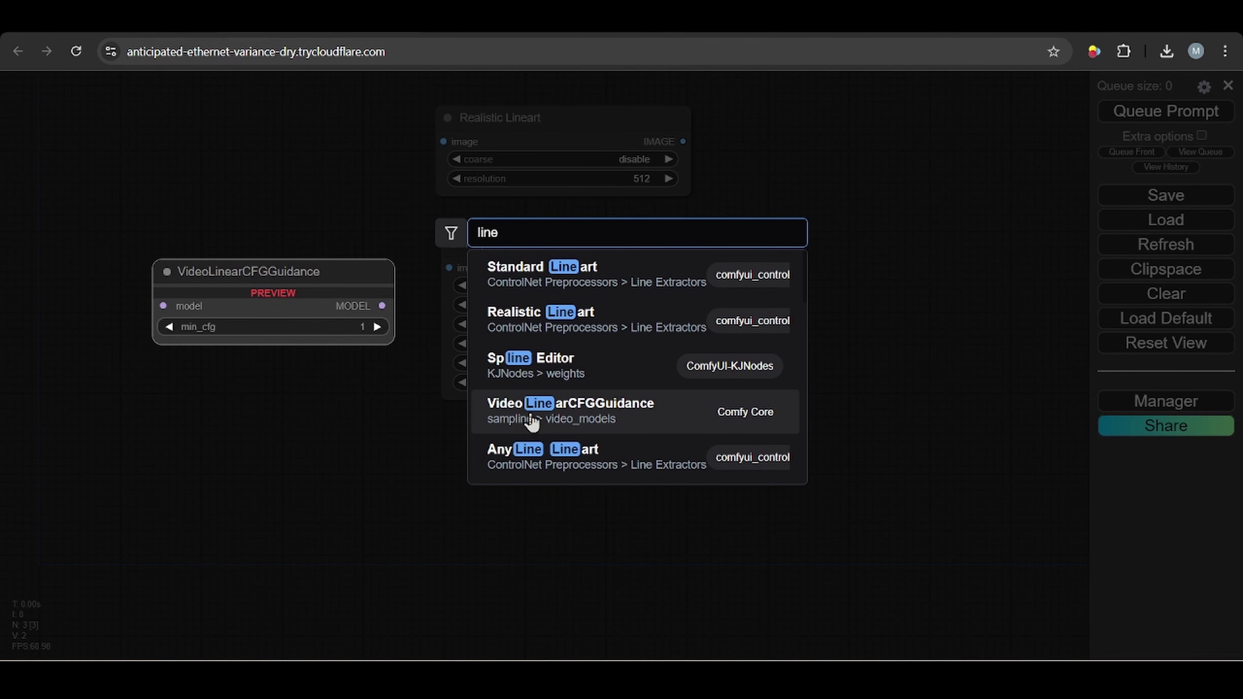
type("art")
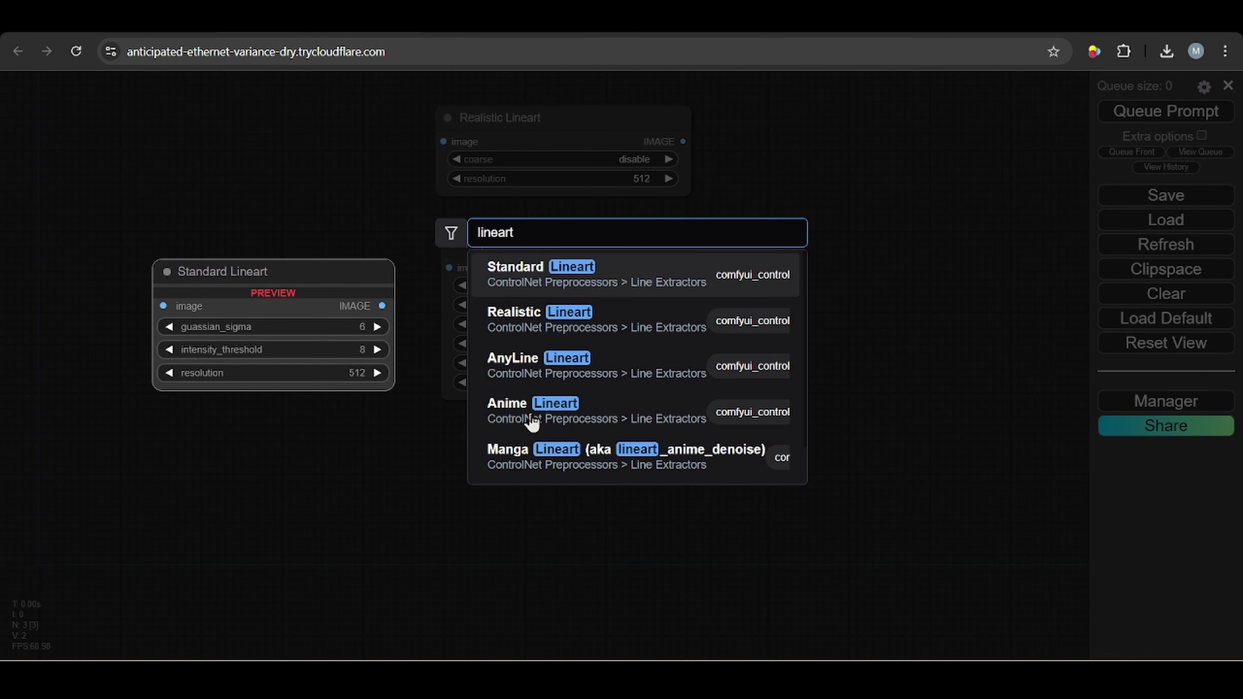
scroll(610, 472, "down", 1)
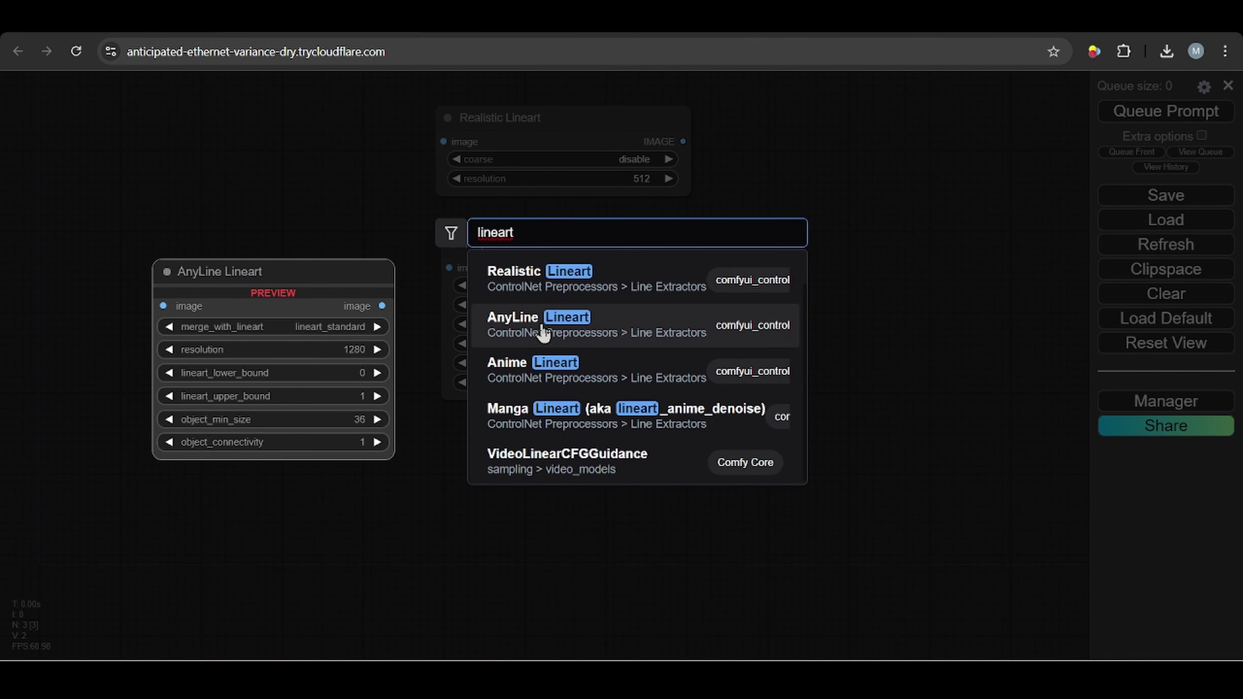
left_click(541, 387)
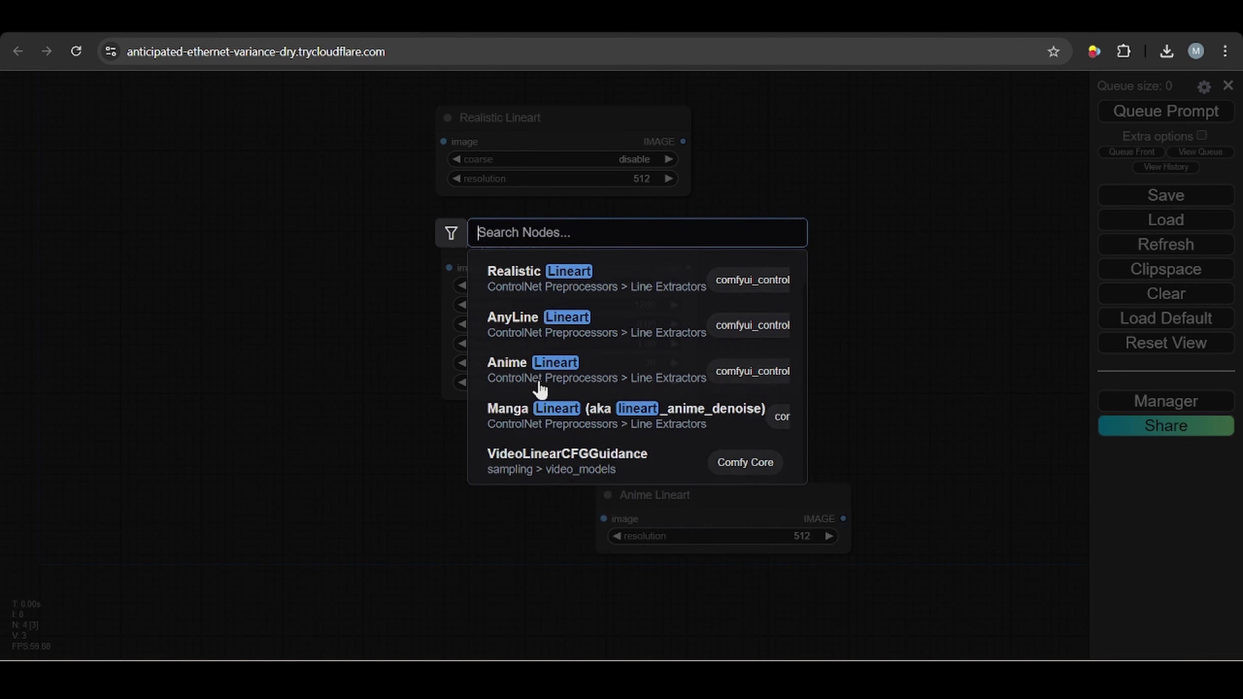
left_click_drag(716, 508, 575, 447)
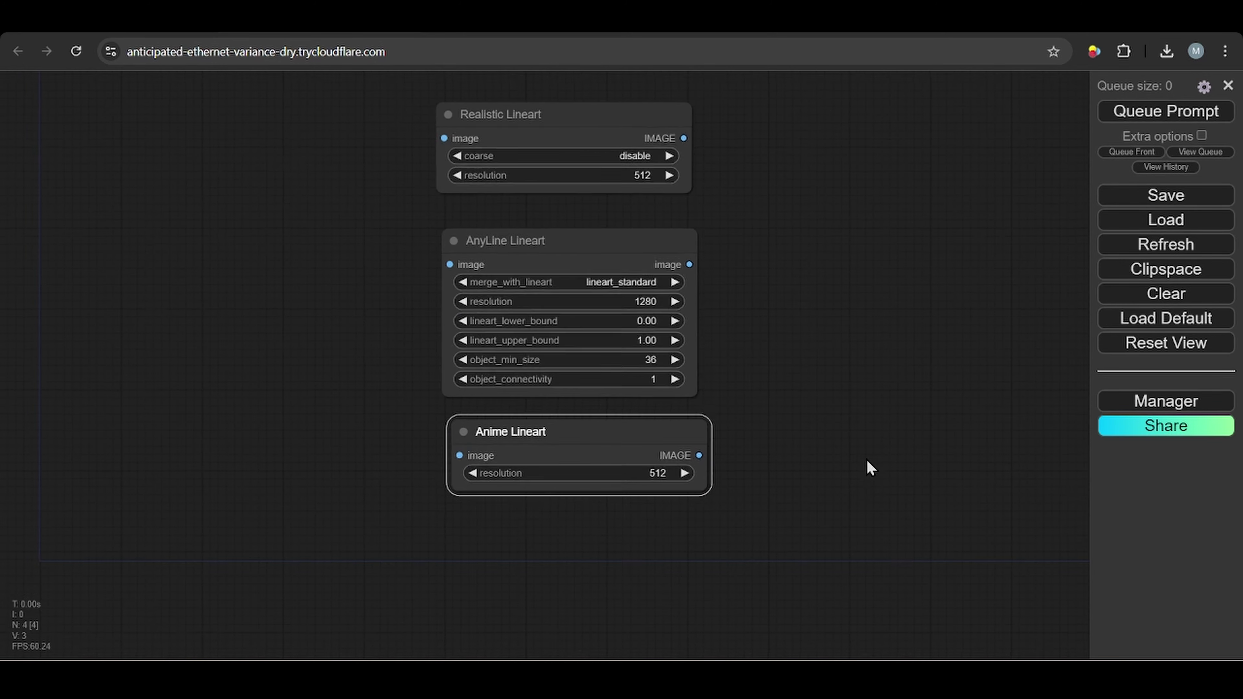
Add a Manga Lineart (aka lineart_anime_denoise) node and place it beneath the Anime Lineart node
scroll(867, 460, "down", 3)
double_click(486, 406)
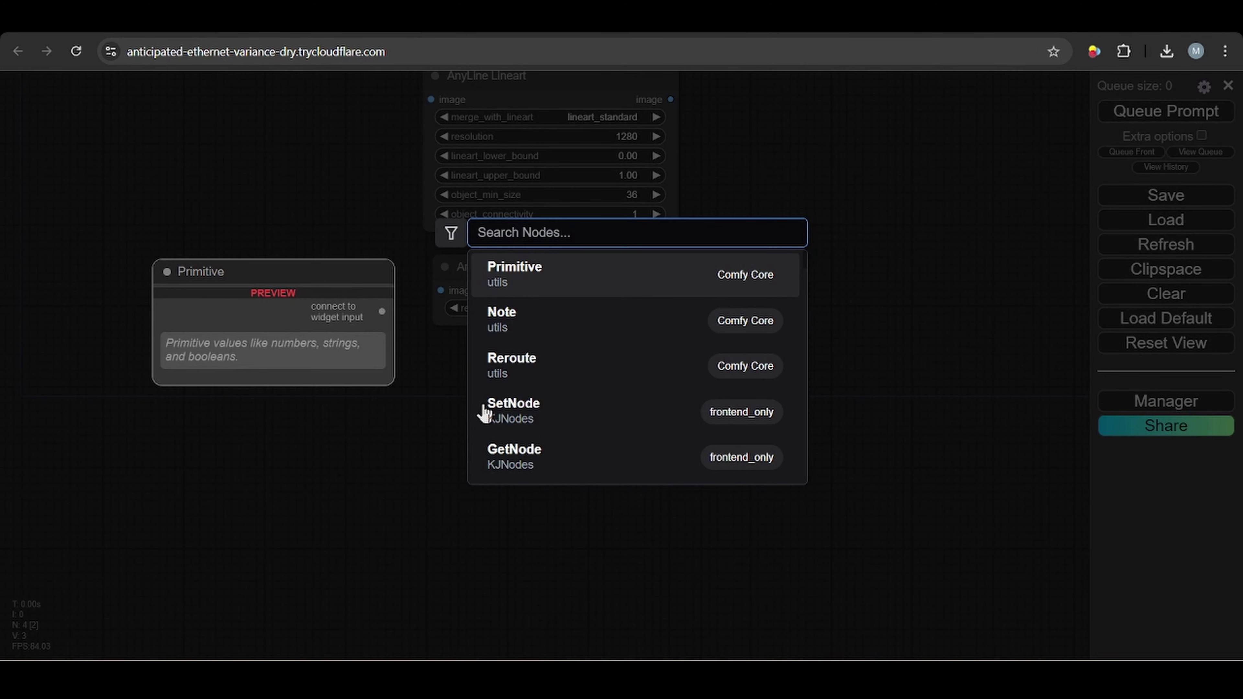
type("line")
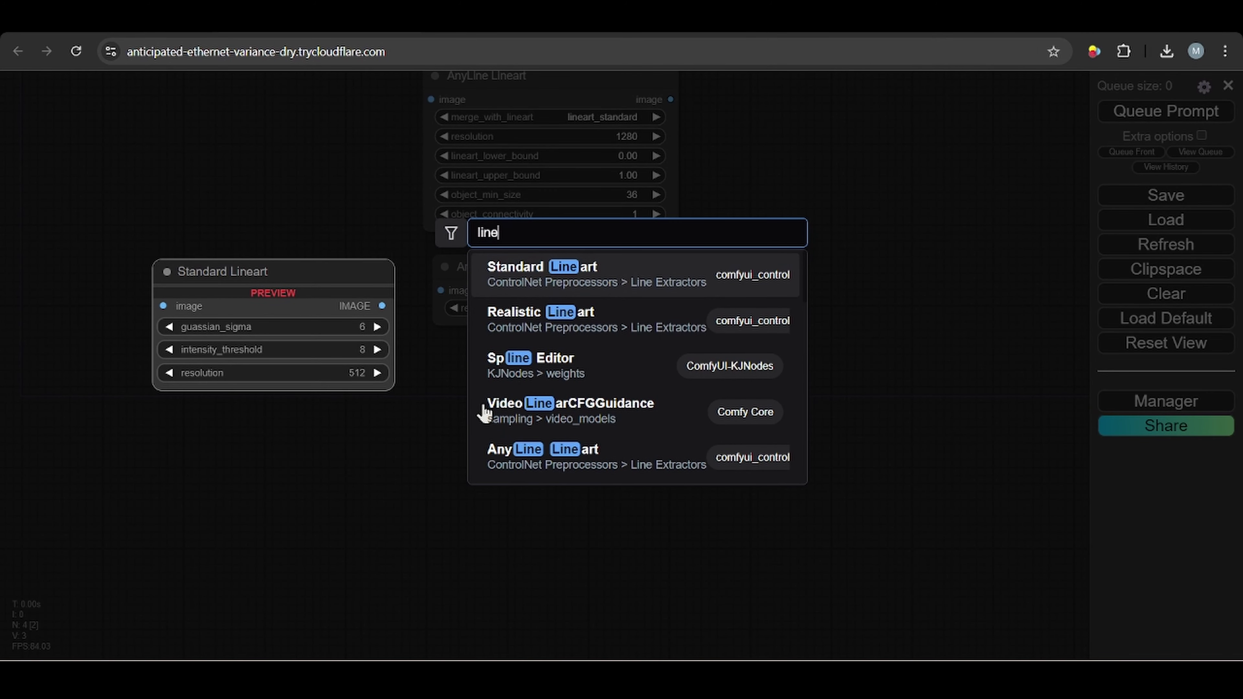
type("ar")
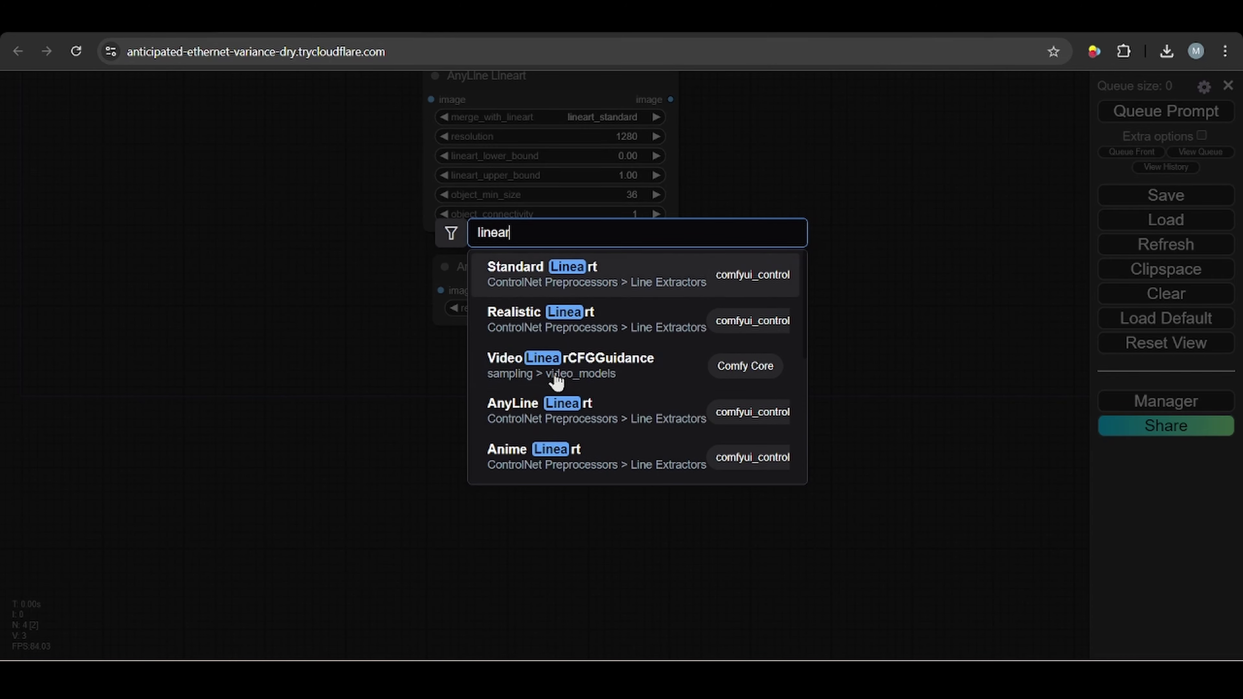
type("t")
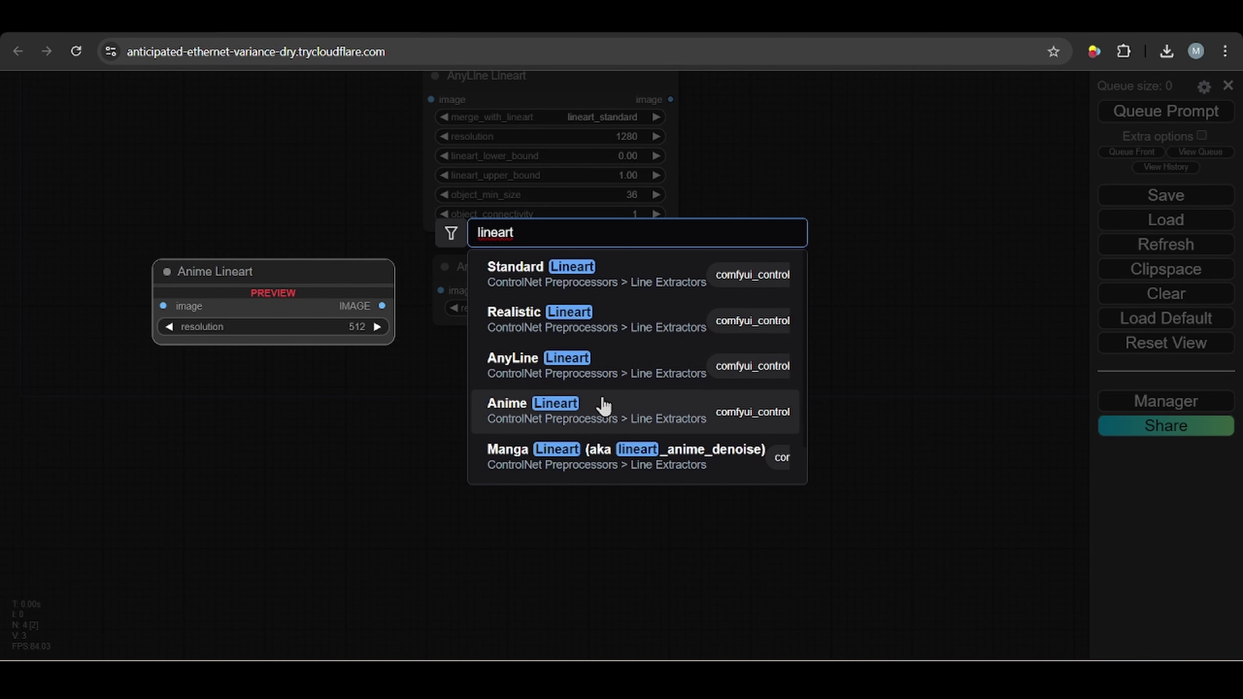
scroll(605, 405, "down", 1)
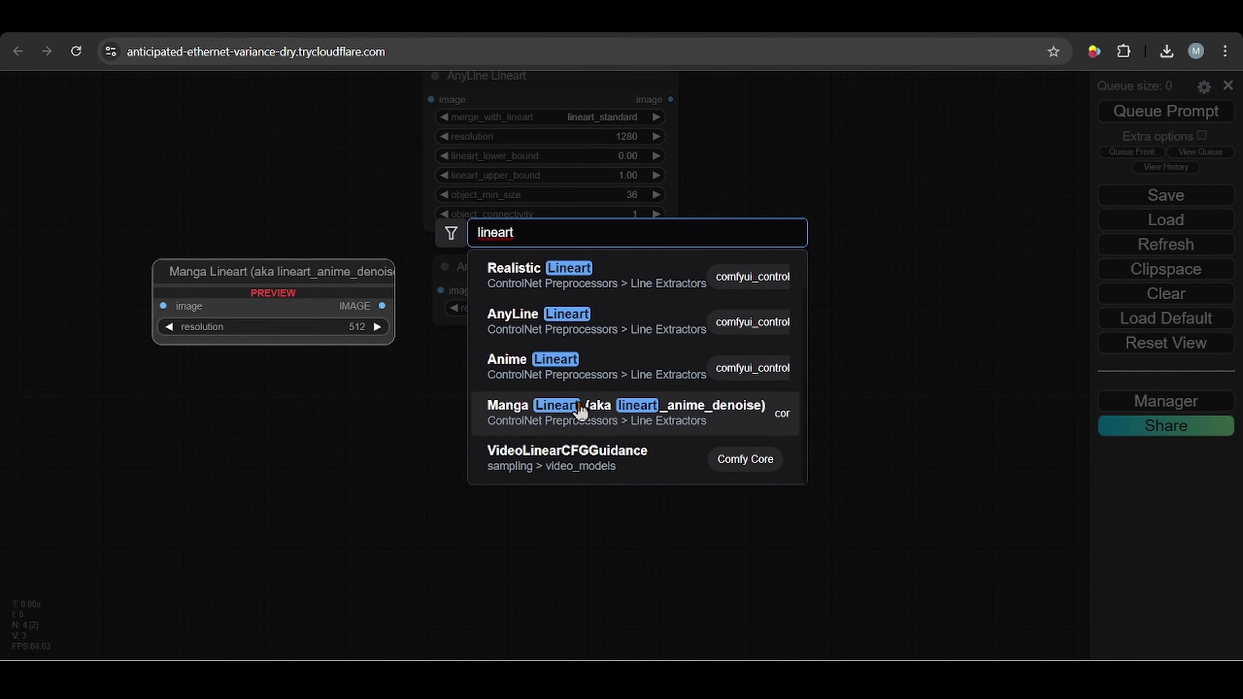
left_click(570, 415)
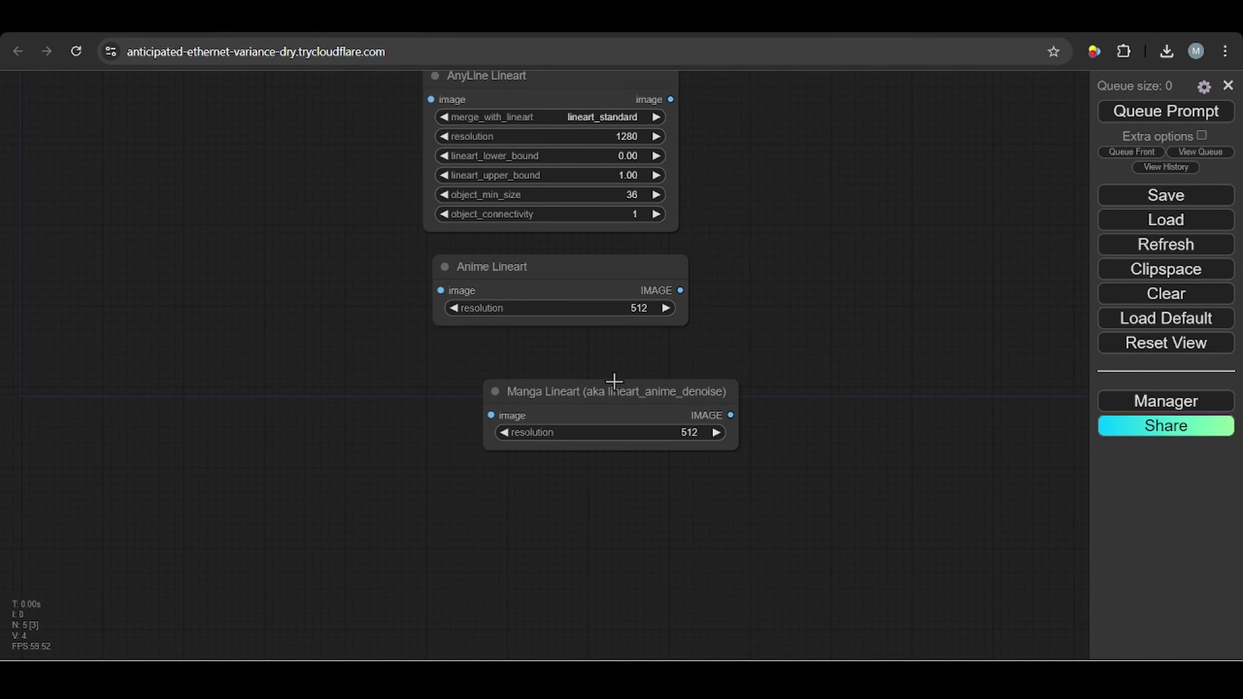
left_click_drag(614, 381, 564, 350)
Align the Realistic, AnyLine, Anime and Manga Lineart nodes in a tidy column under the Standard Lineart node
scroll(838, 337, "down", 5)
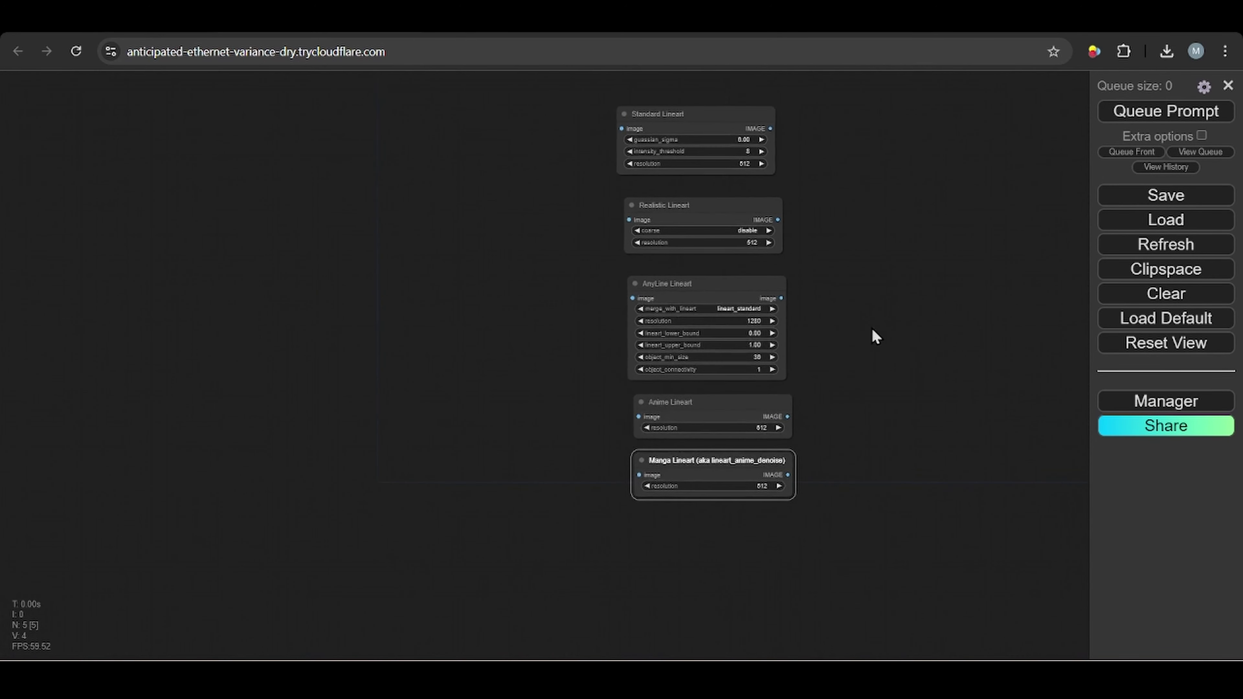
scroll(848, 248, "up", 2)
left_click_drag(652, 211, 642, 195)
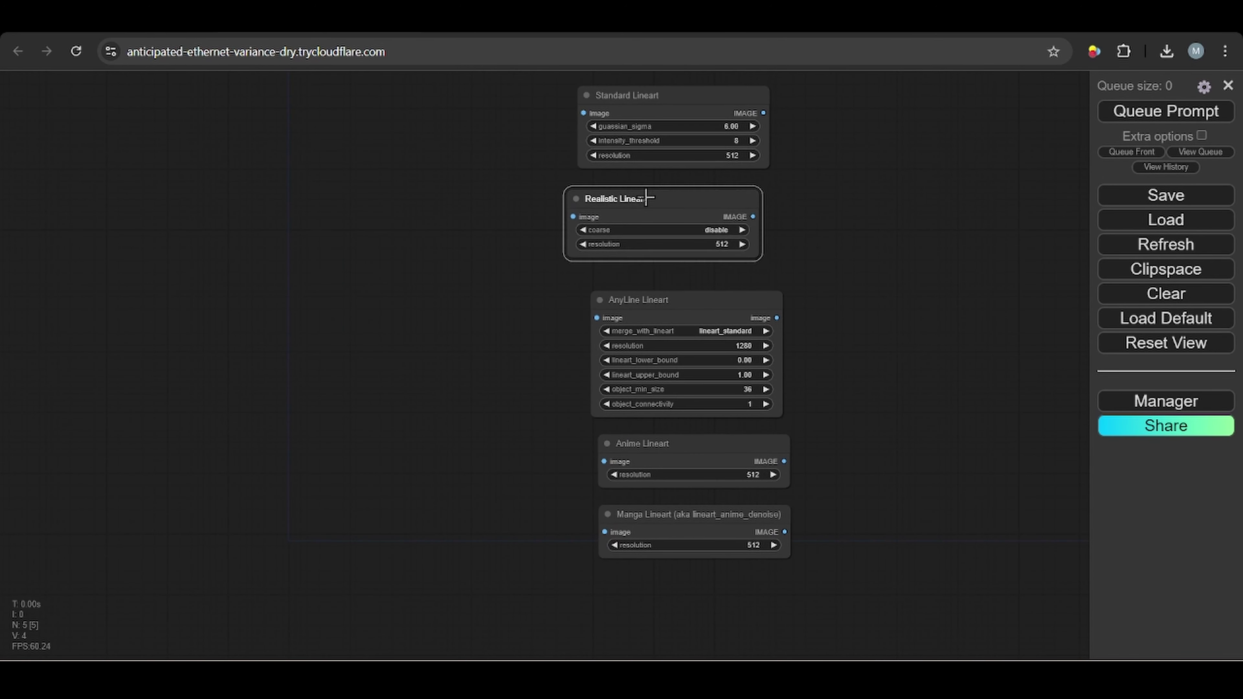
left_click_drag(688, 314, 672, 290)
left_click_drag(699, 442, 680, 417)
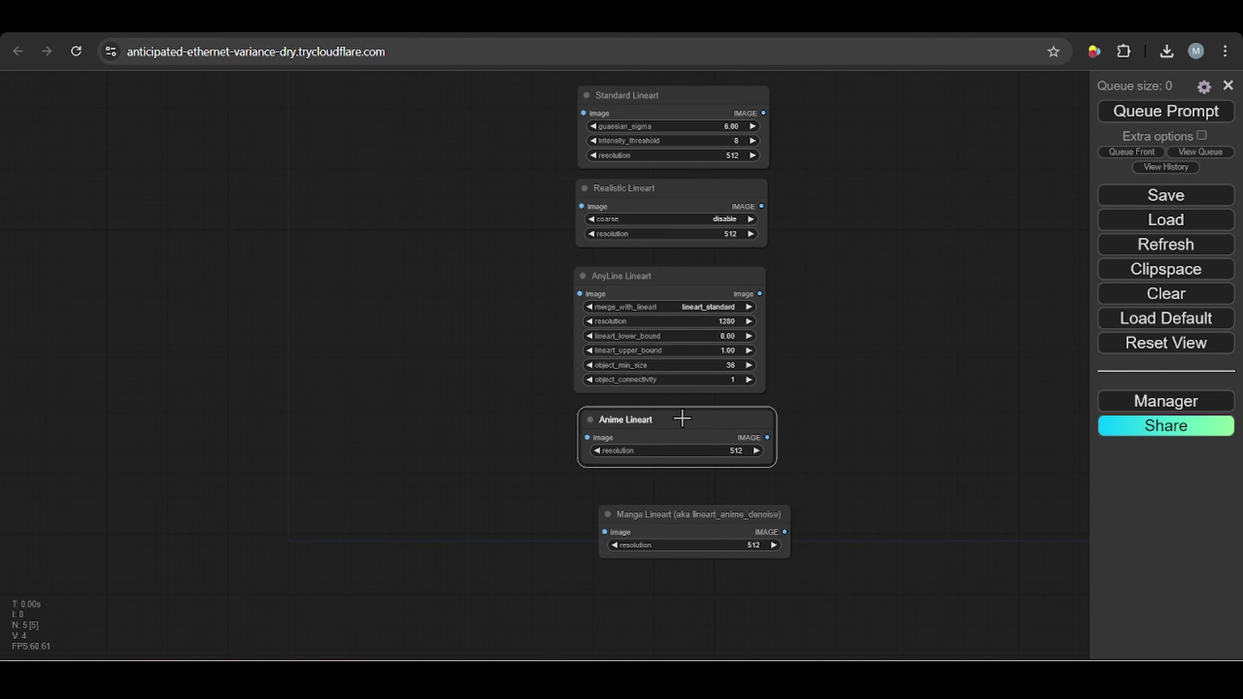
mouse_move(702, 512)
left_mouse_down()
mouse_move(682, 490)
mouse_move(692, 492)
left_mouse_up()
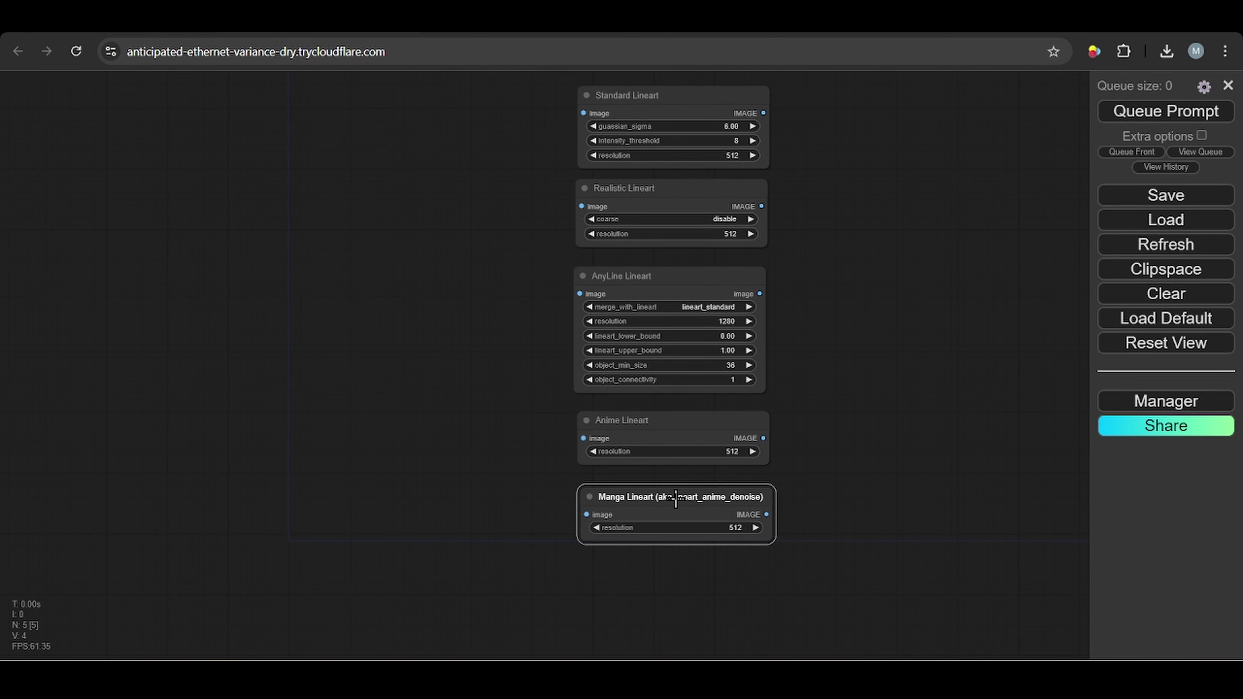
Add a Load Image node beside the lineart column and upload the anime boy picture "image (1)" from Downloads into it
double_click(327, 277)
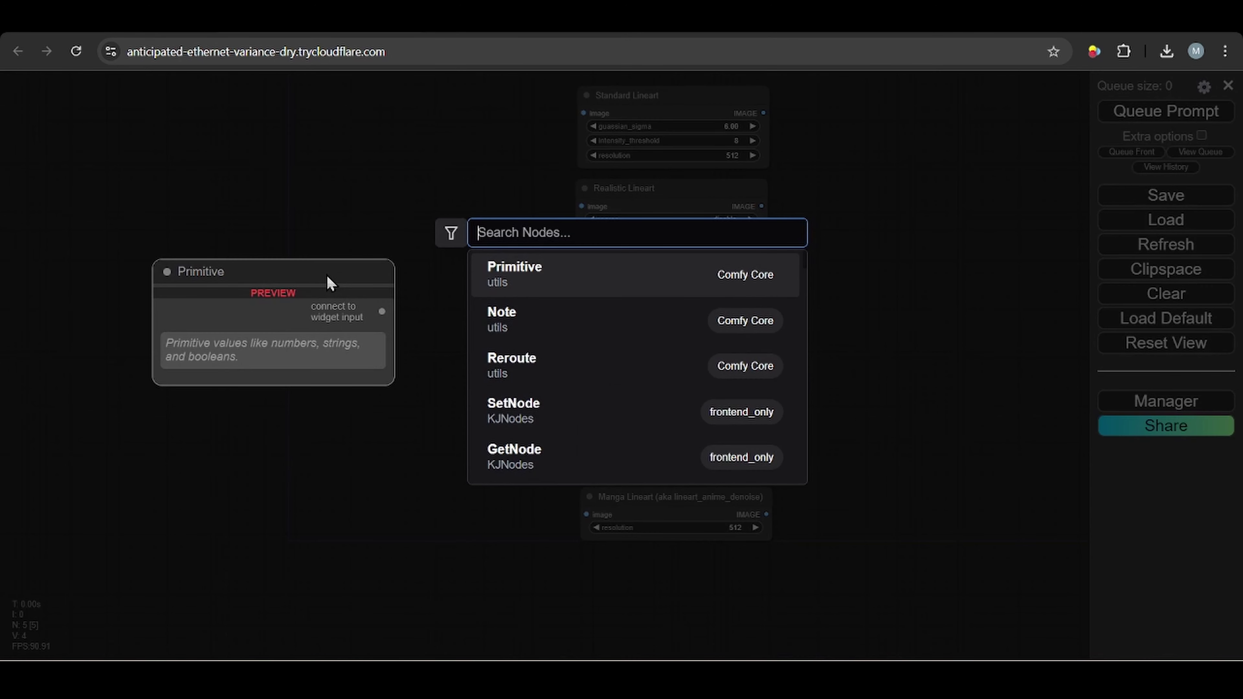
type("load")
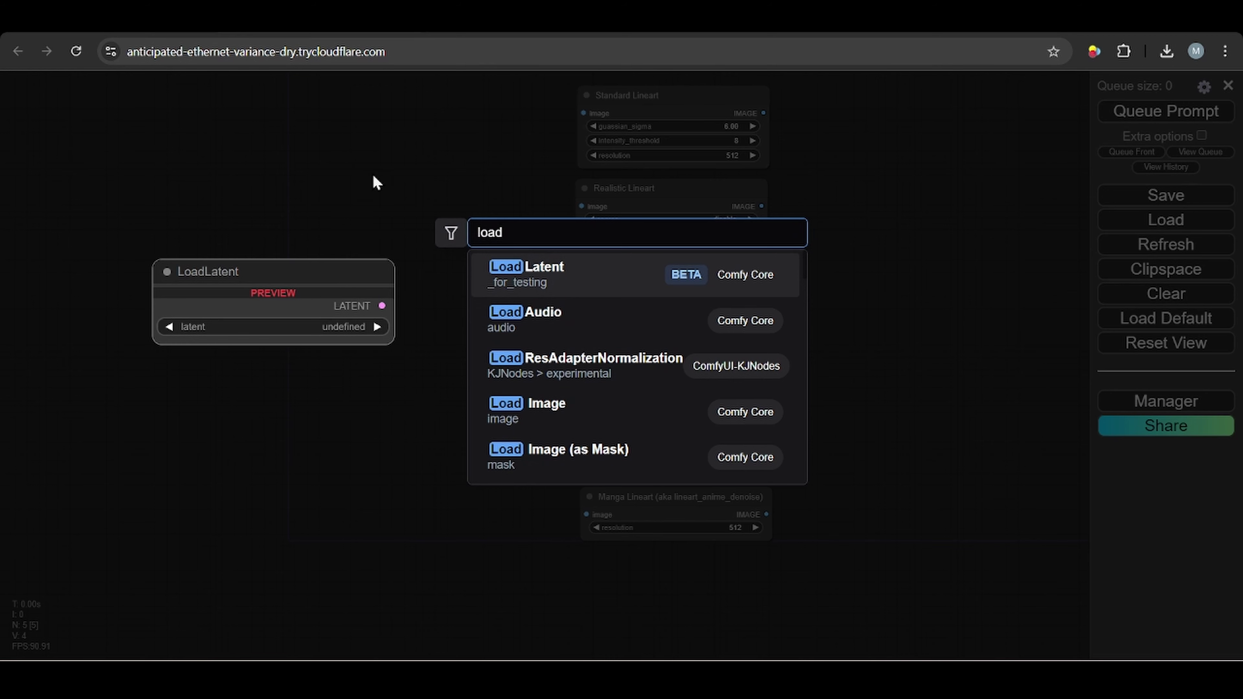
left_click(617, 420)
left_click_drag(425, 274, 378, 270)
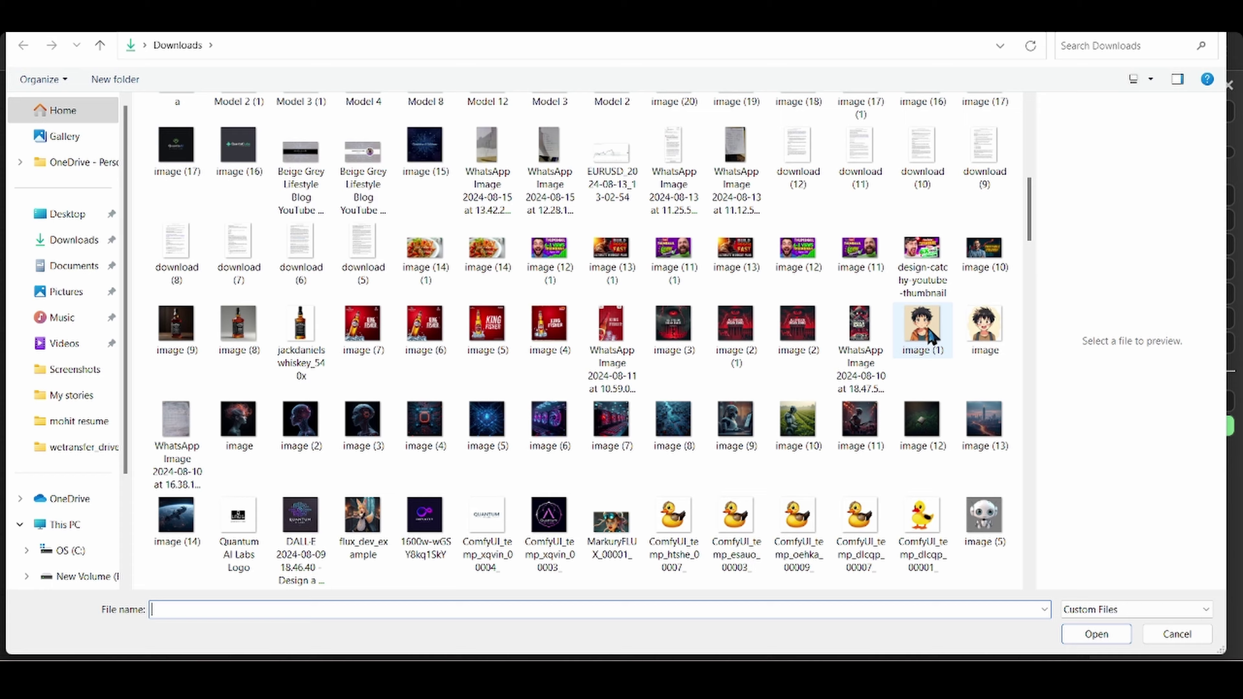
left_click(923, 326)
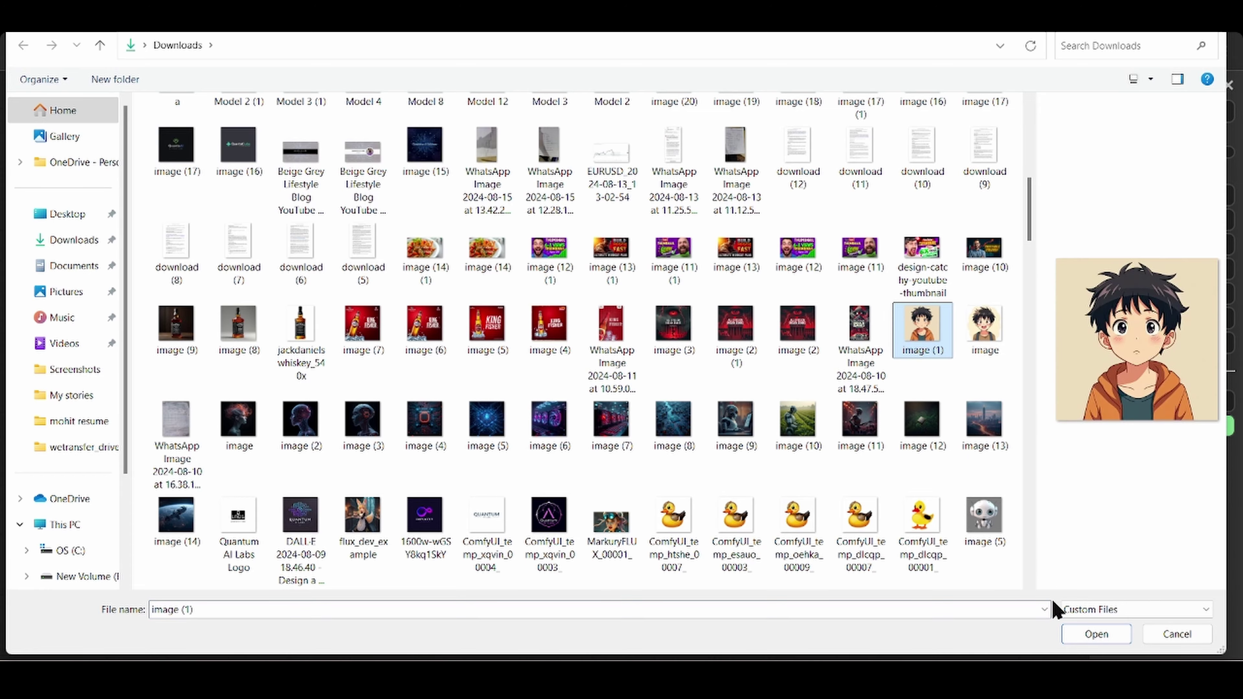
left_click(1096, 634)
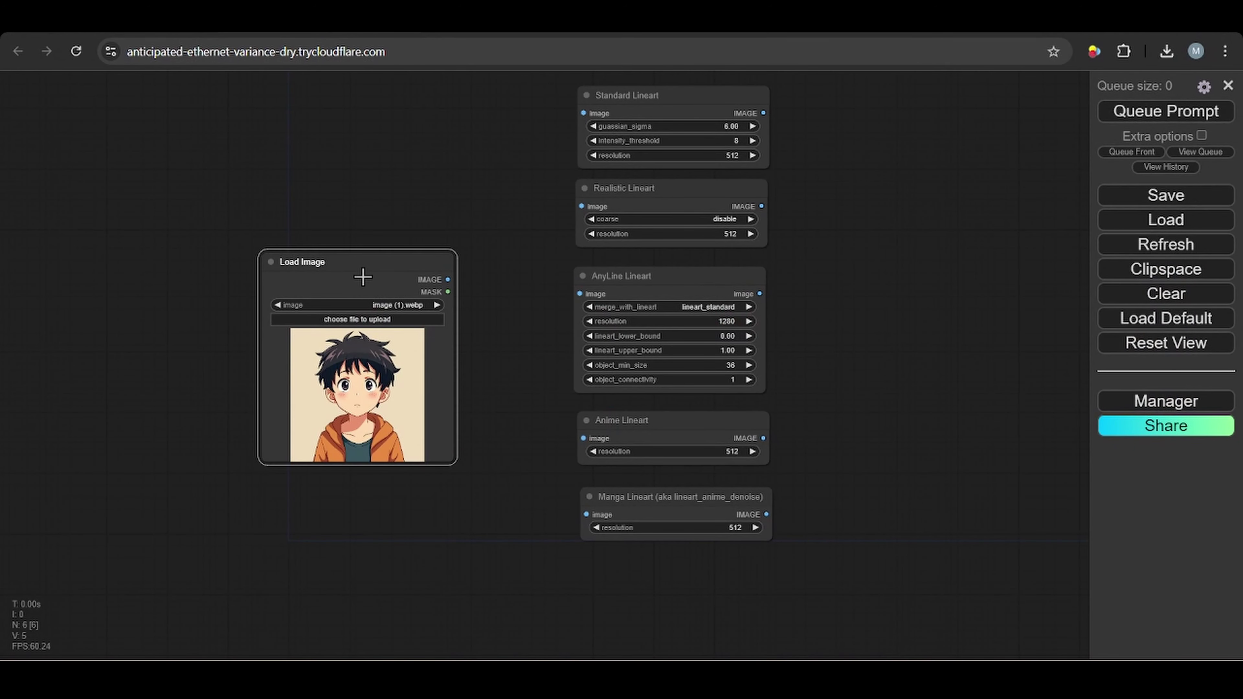
Connect the Load Image node's IMAGE output to the image inputs of all five lineart nodes
left_click_drag(449, 280, 583, 113)
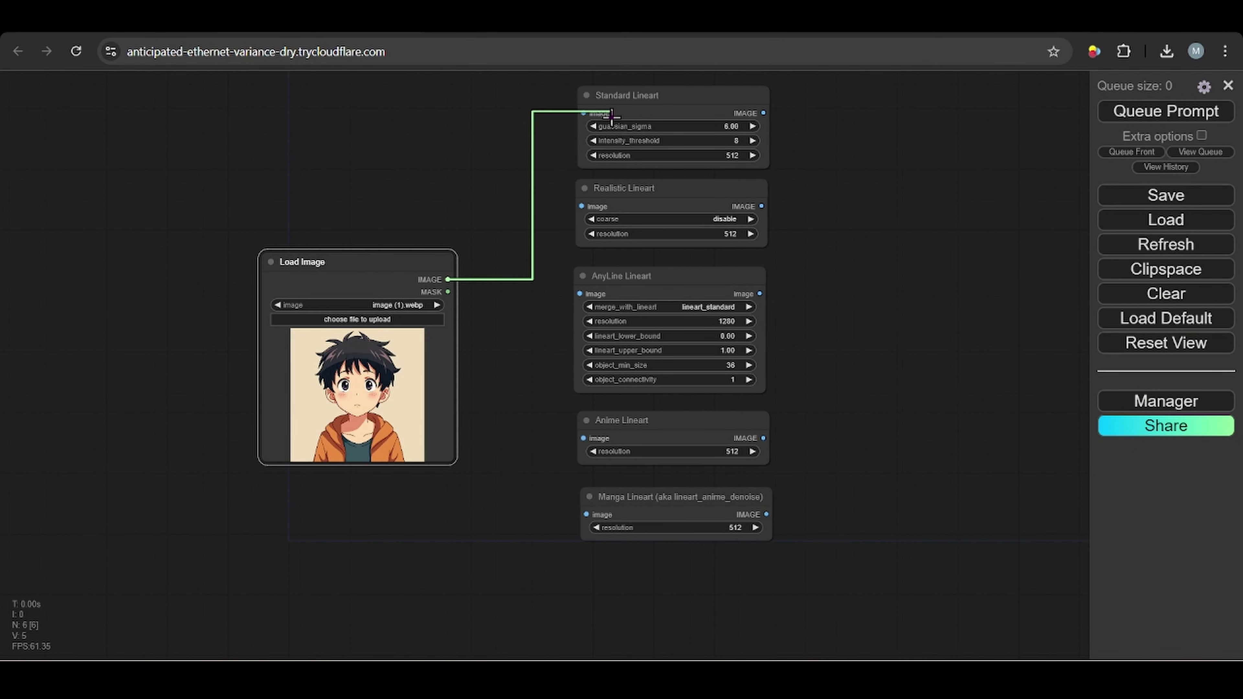
left_click_drag(448, 279, 583, 206)
mouse_move(437, 284)
left_mouse_down()
mouse_move(547, 307)
mouse_move(580, 294)
left_mouse_up()
left_click_drag(463, 312, 583, 439)
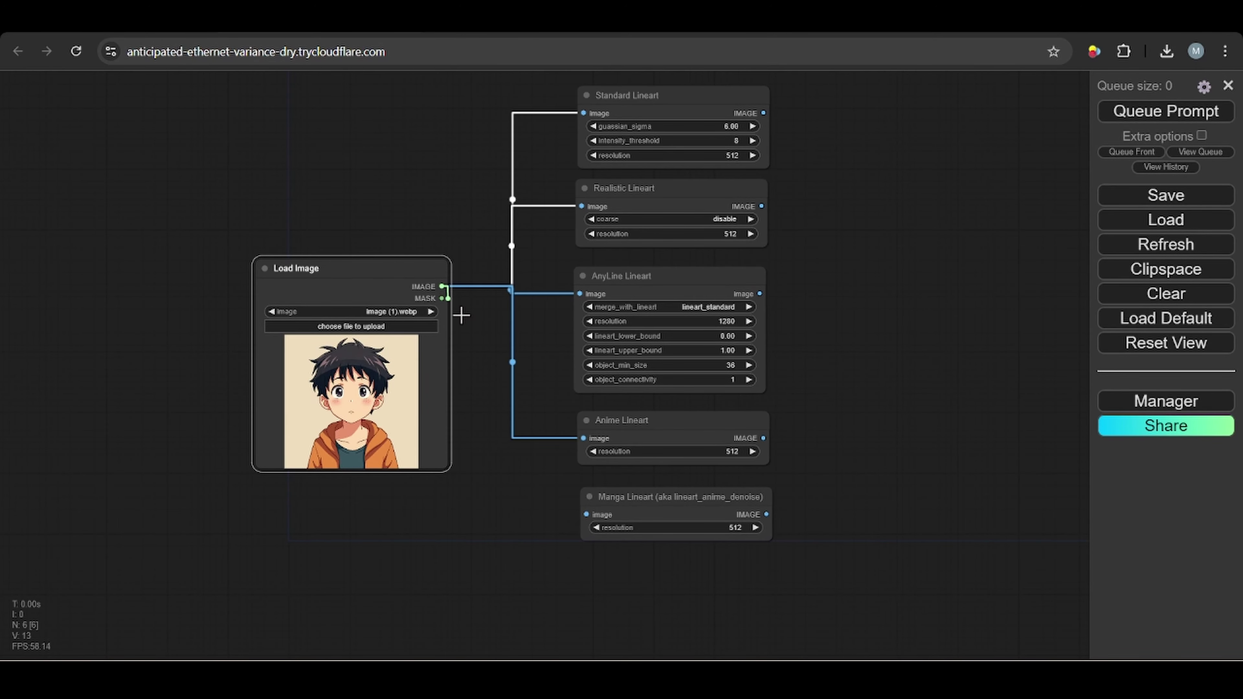
left_click_drag(444, 287, 586, 515)
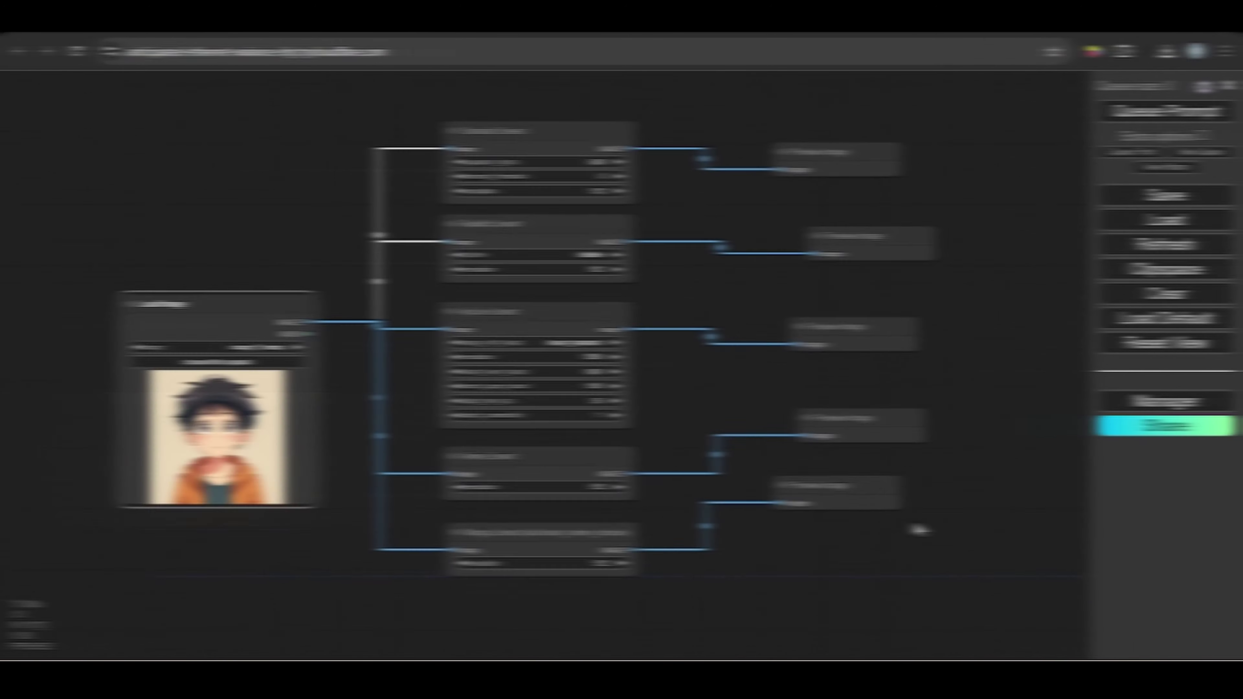
Shift the Manga Lineart node slightly to the left beneath the Anime Lineart node
left_click_drag(855, 505, 876, 546)
left_click_drag(700, 335, 692, 399)
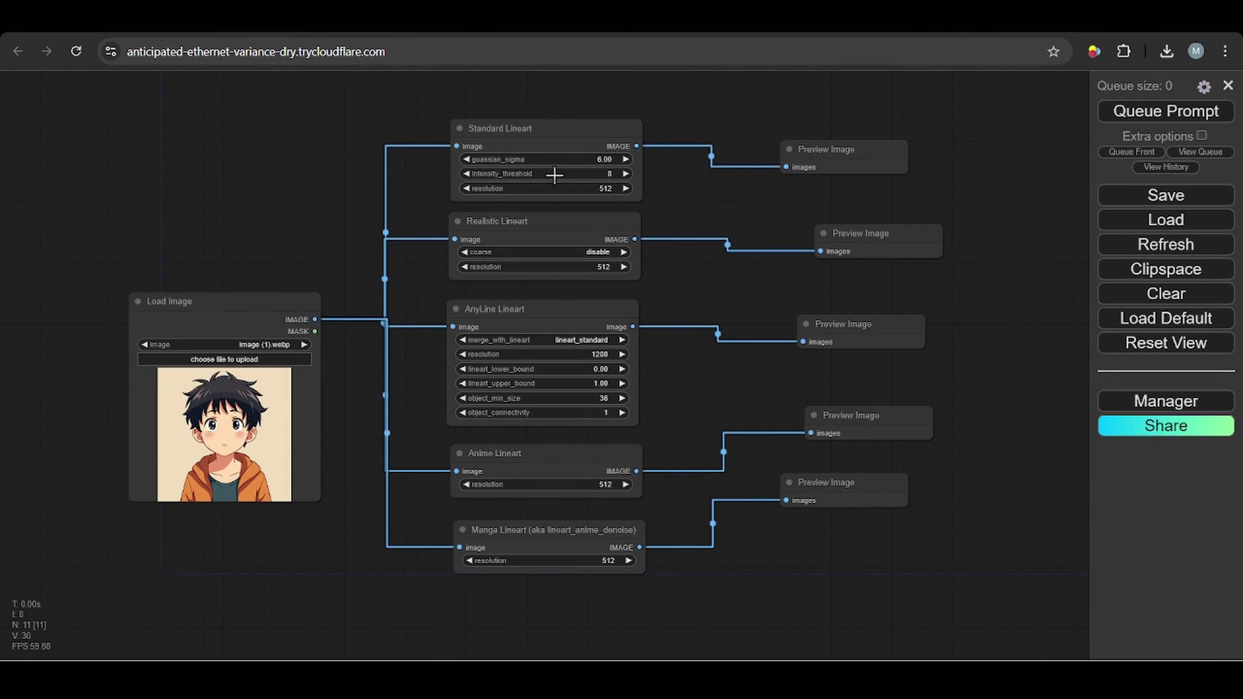
left_click_drag(681, 406, 668, 351)
left_click_drag(539, 475, 520, 471)
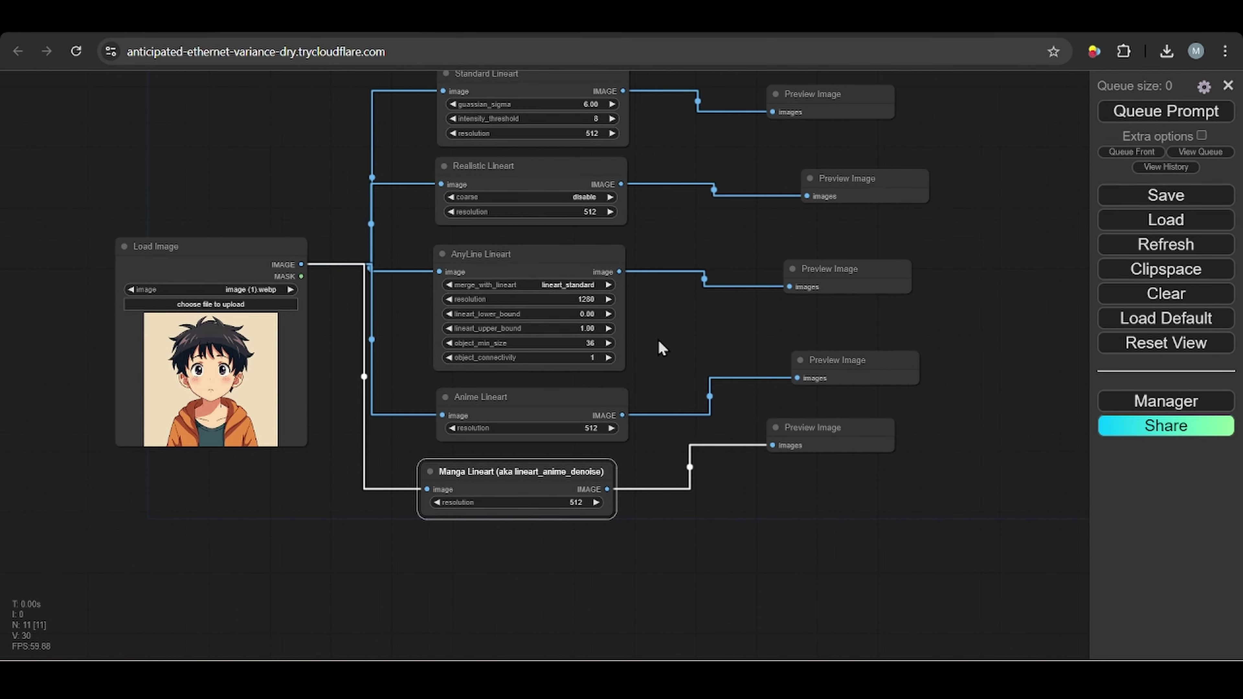
left_click_drag(845, 244, 805, 260)
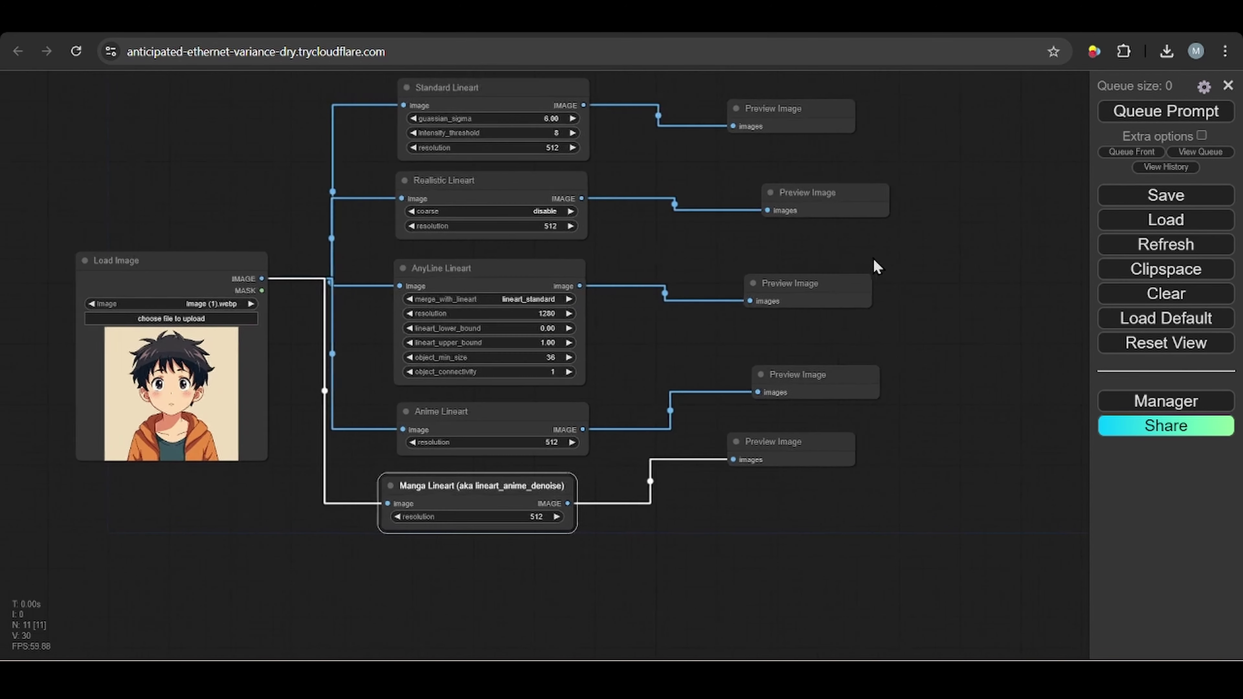
Line up the Manga Lineart node beneath the Anime Lineart node and run the workflow to generate all five previews
left_click_drag(464, 483, 477, 486)
left_click(1132, 122)
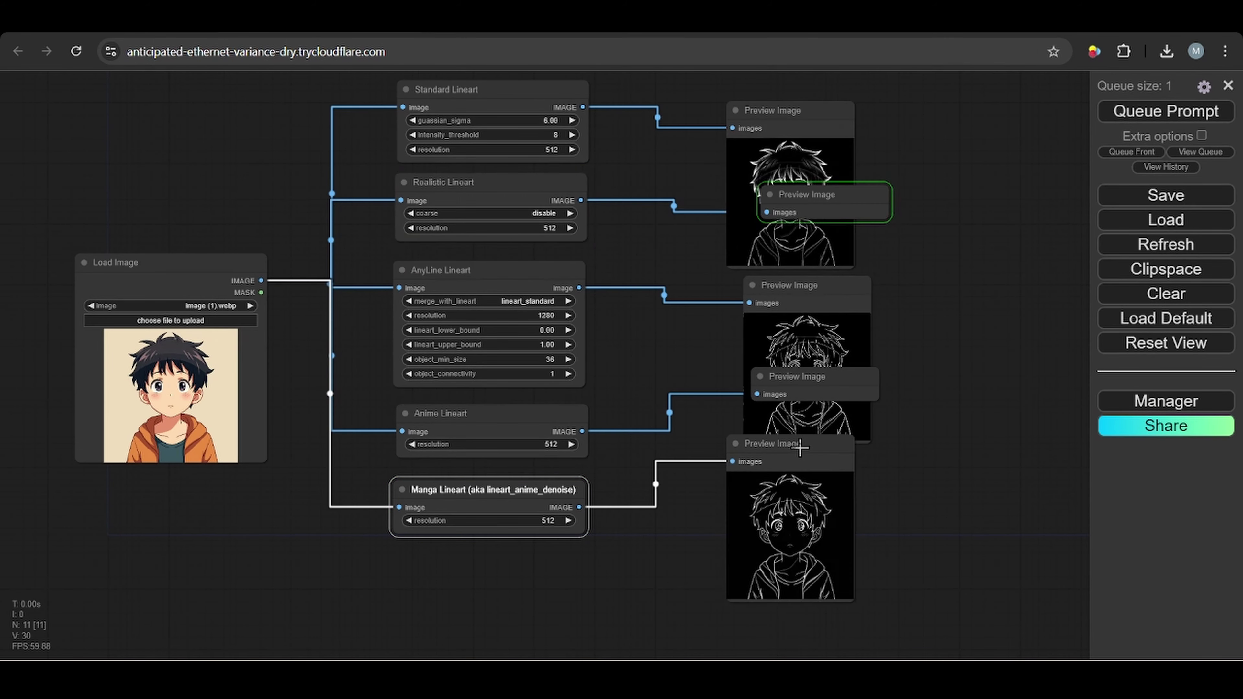
Spread the five Preview Image nodes apart so that none of the lineart results overlap
left_click_drag(795, 448, 690, 479)
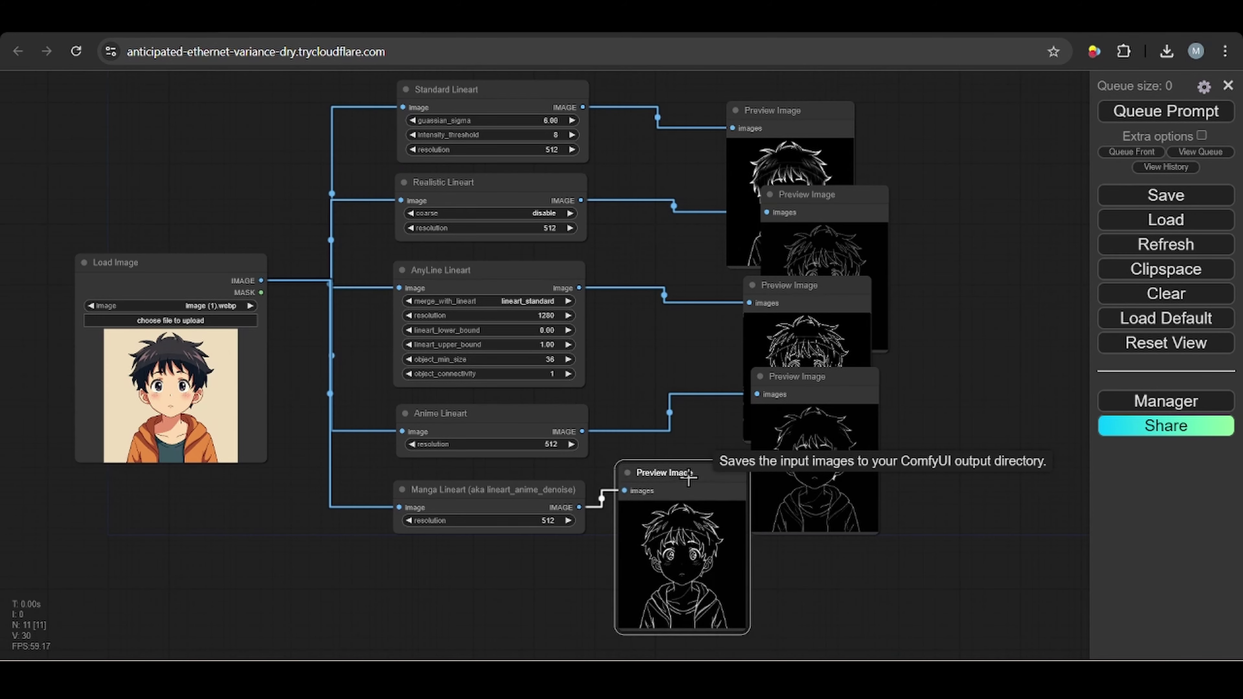
left_click_drag(850, 381, 1000, 461)
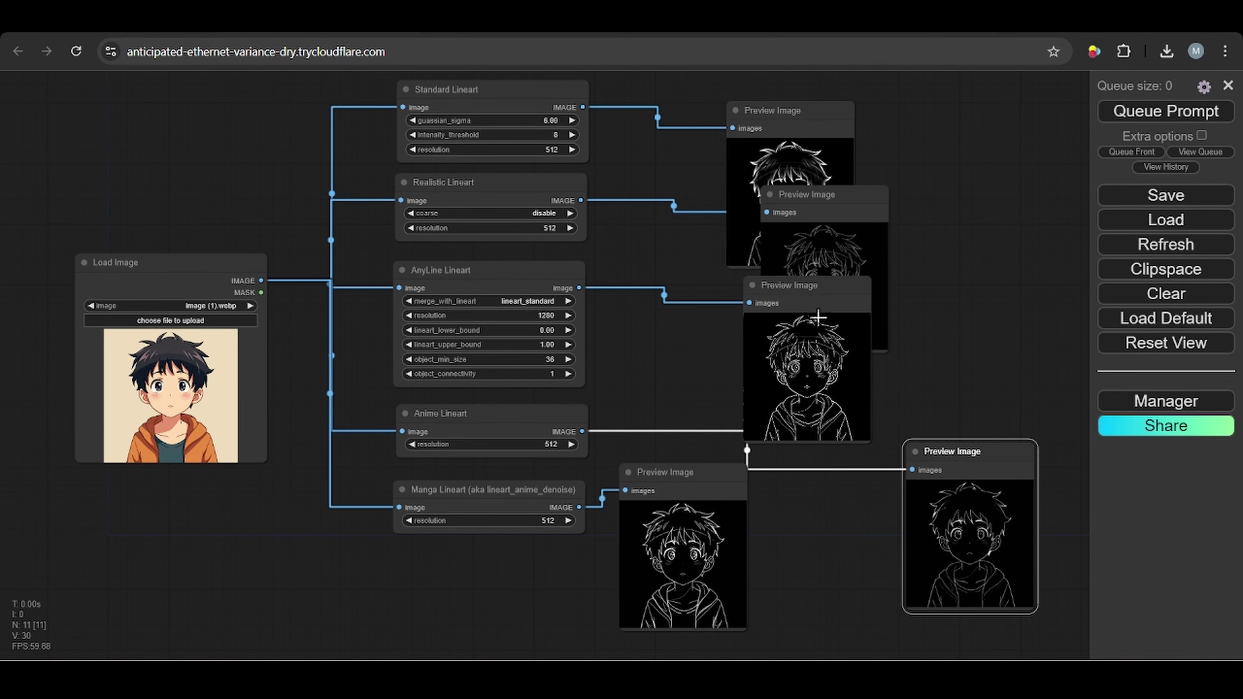
left_click_drag(818, 318, 832, 431)
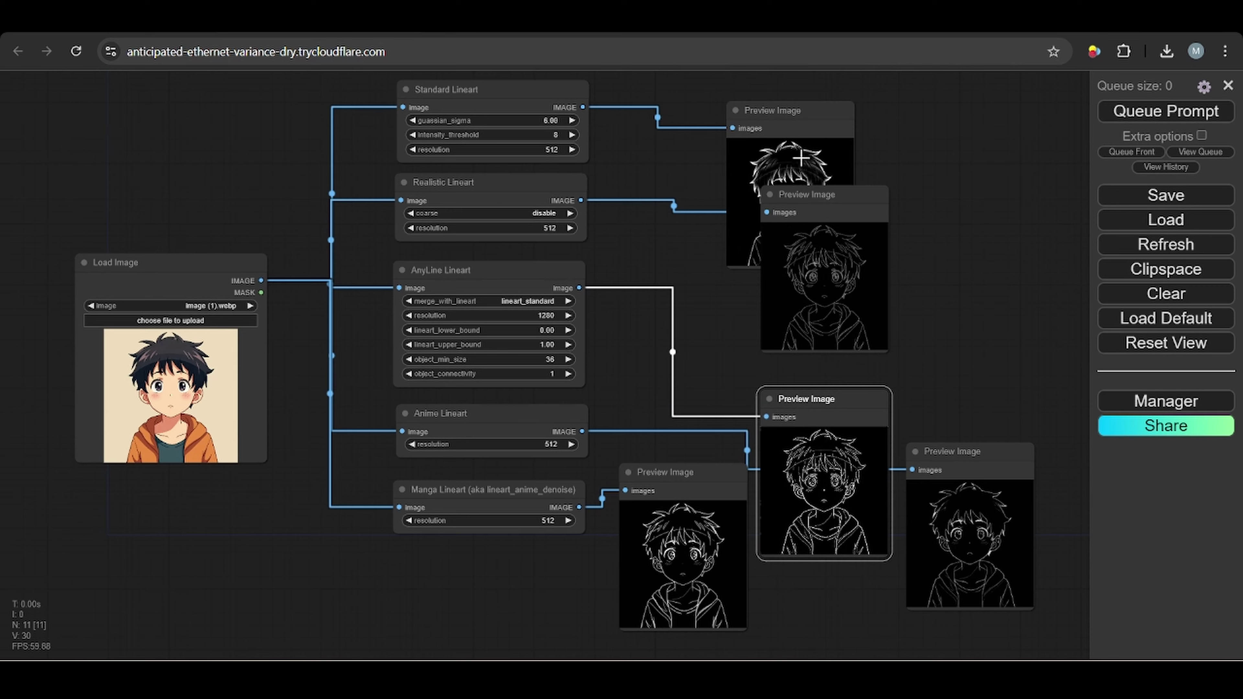
left_click_drag(801, 158, 698, 117)
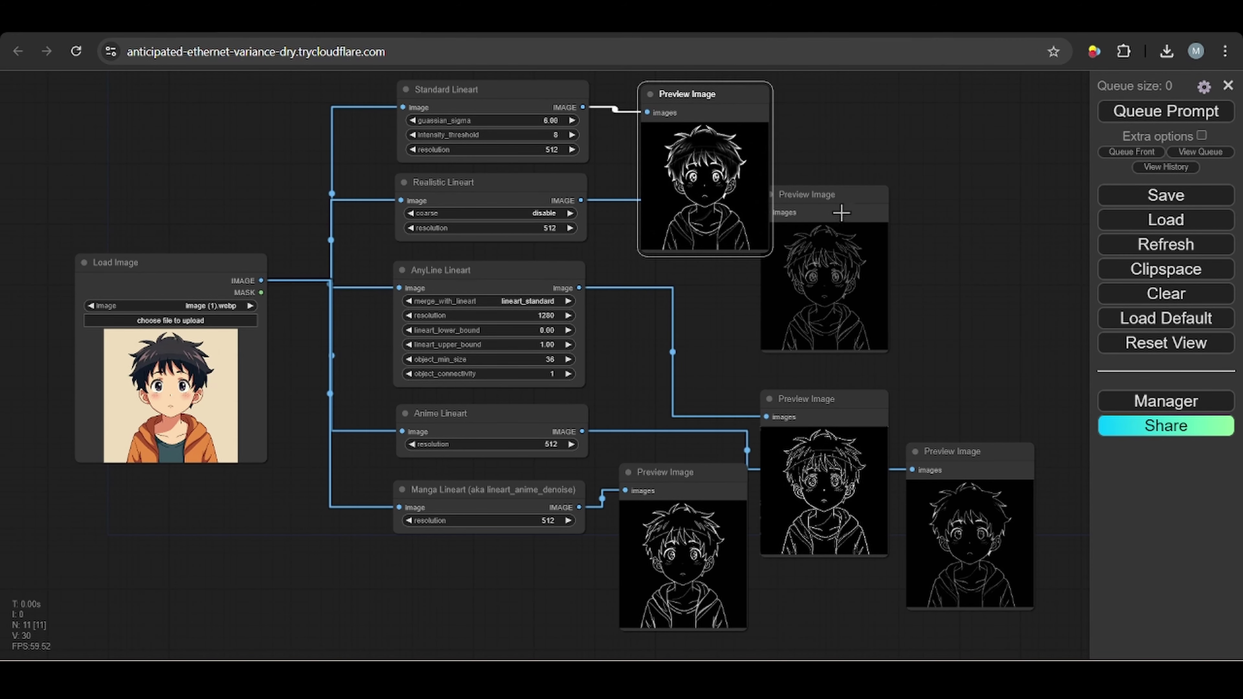
left_click_drag(842, 213, 895, 208)
Examine the lineart previews up close, comparing the Standard, AnyLine, Anime and Manga results with the original picture
scroll(705, 196, "up", 10)
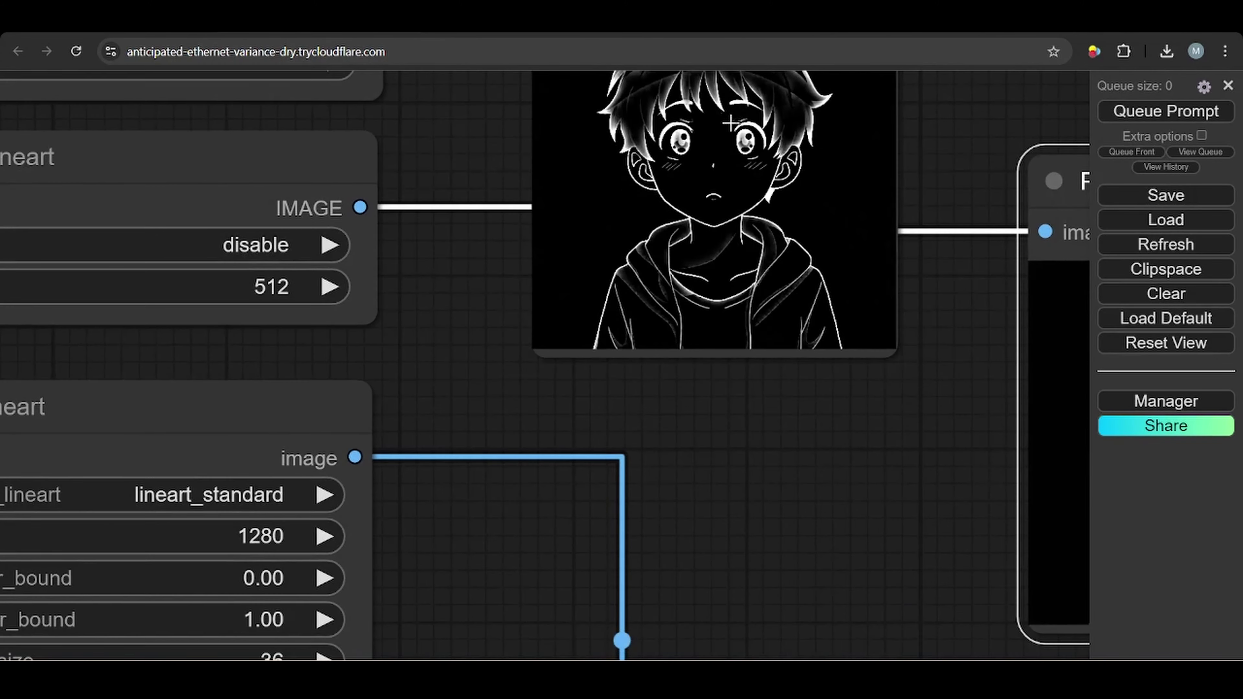
left_click_drag(905, 450, 908, 573)
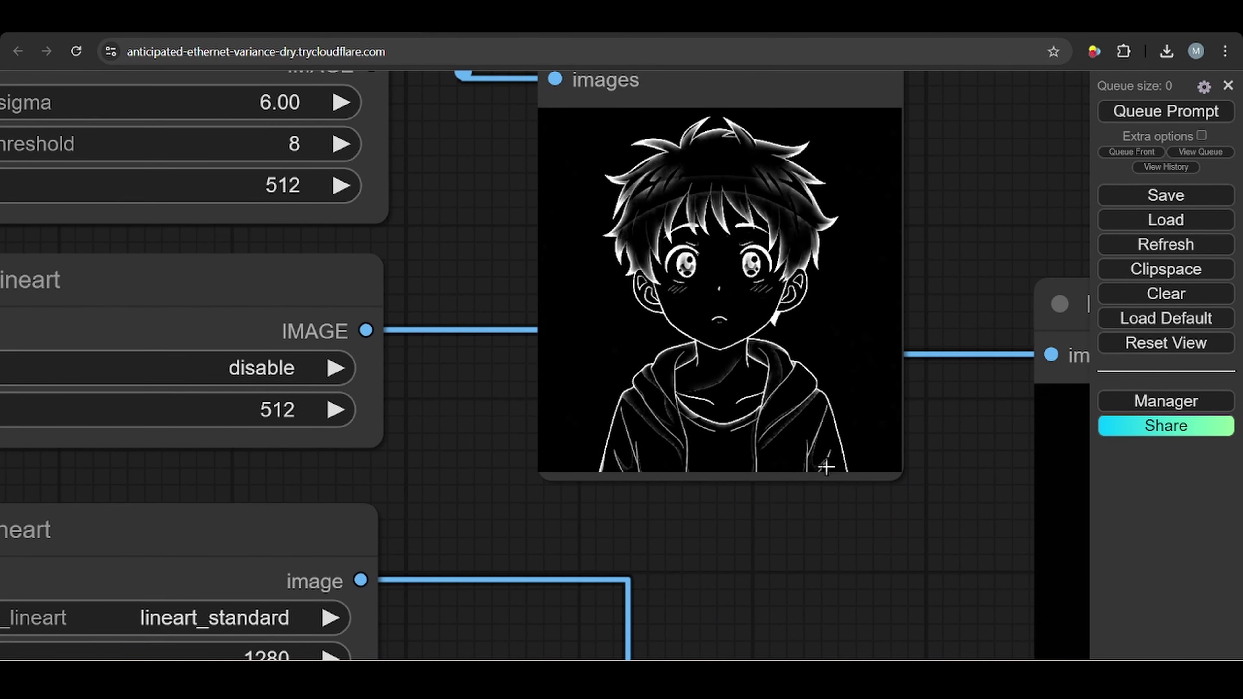
scroll(826, 468, "down", 5)
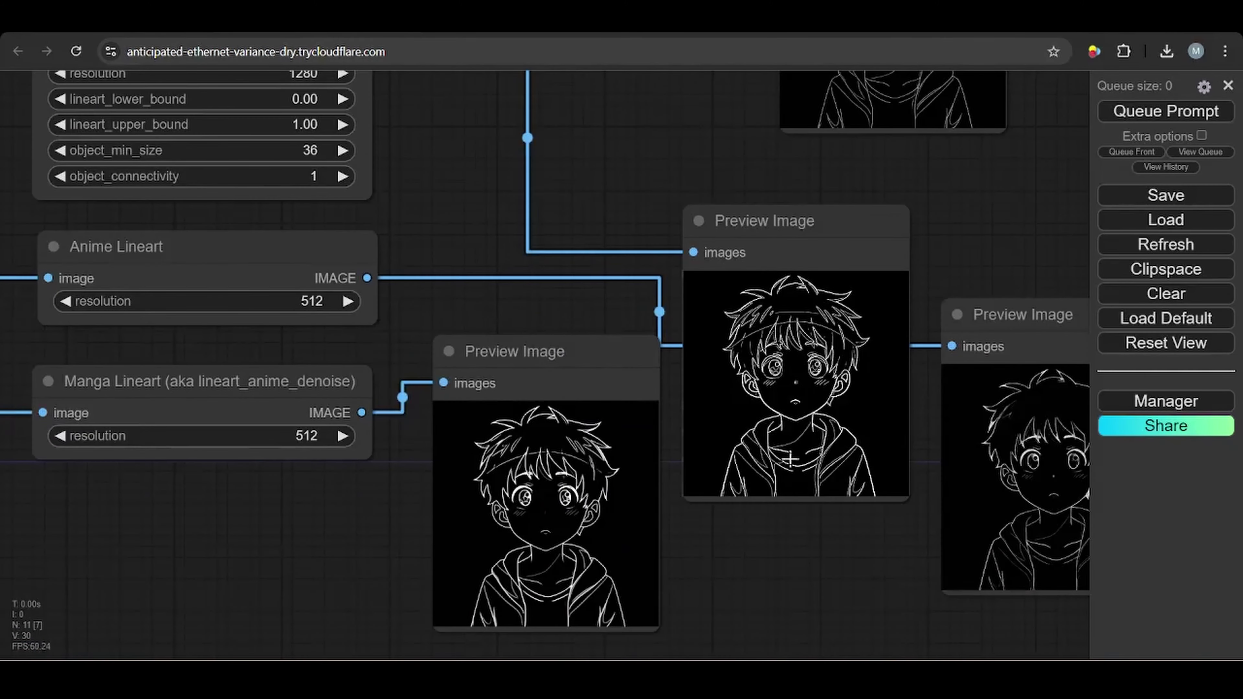
scroll(808, 480, "down", 3)
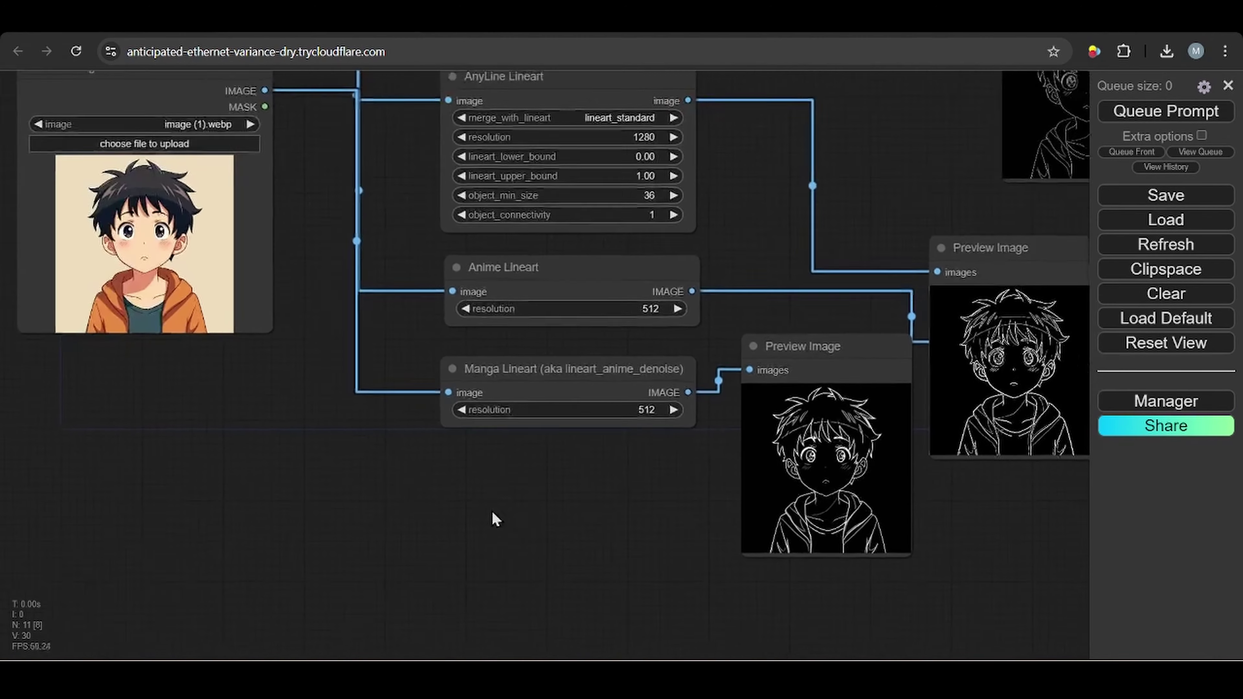
scroll(1015, 524, "up", 1)
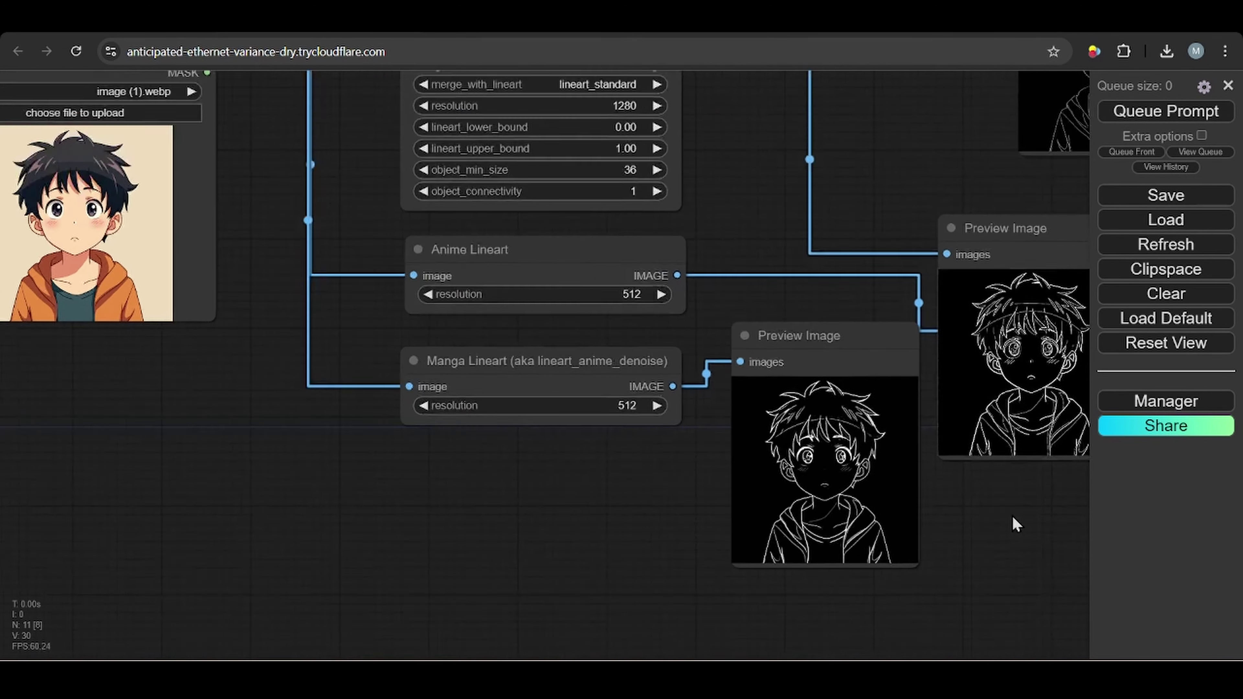
scroll(1016, 523, "up", 2)
left_click_drag(1015, 524, 677, 544)
scroll(685, 544, "down", 3)
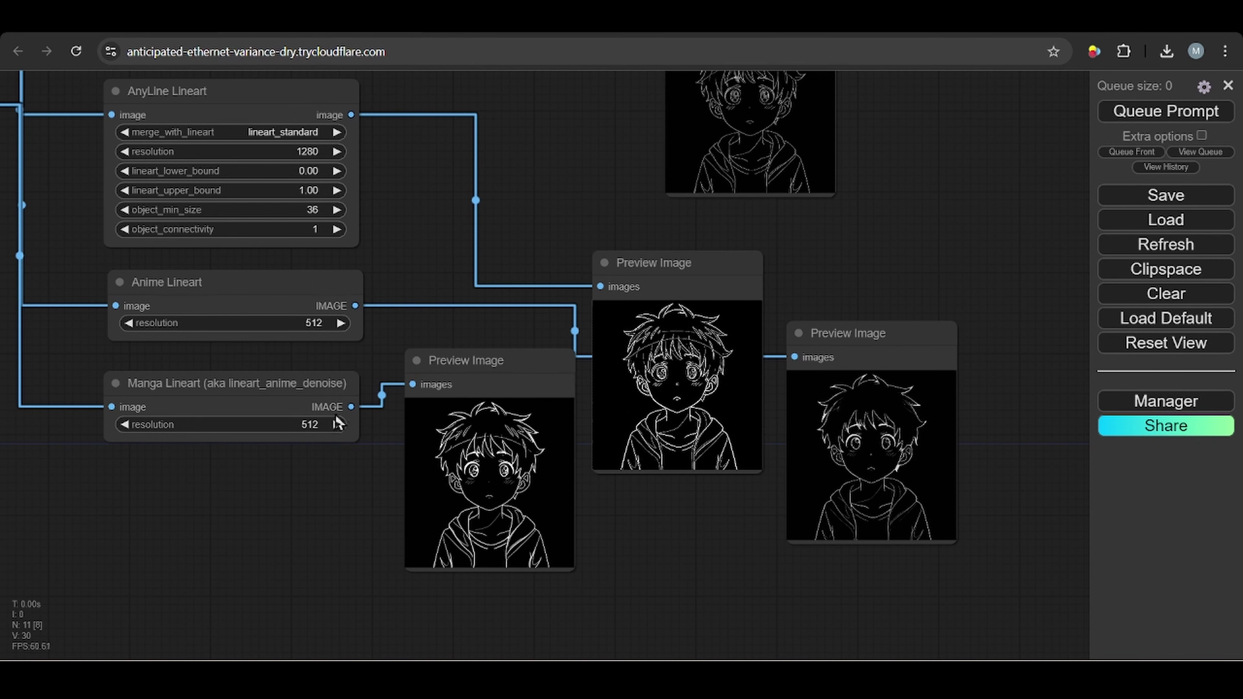
scroll(387, 254, "down", 3)
left_click_drag(563, 519, 671, 579)
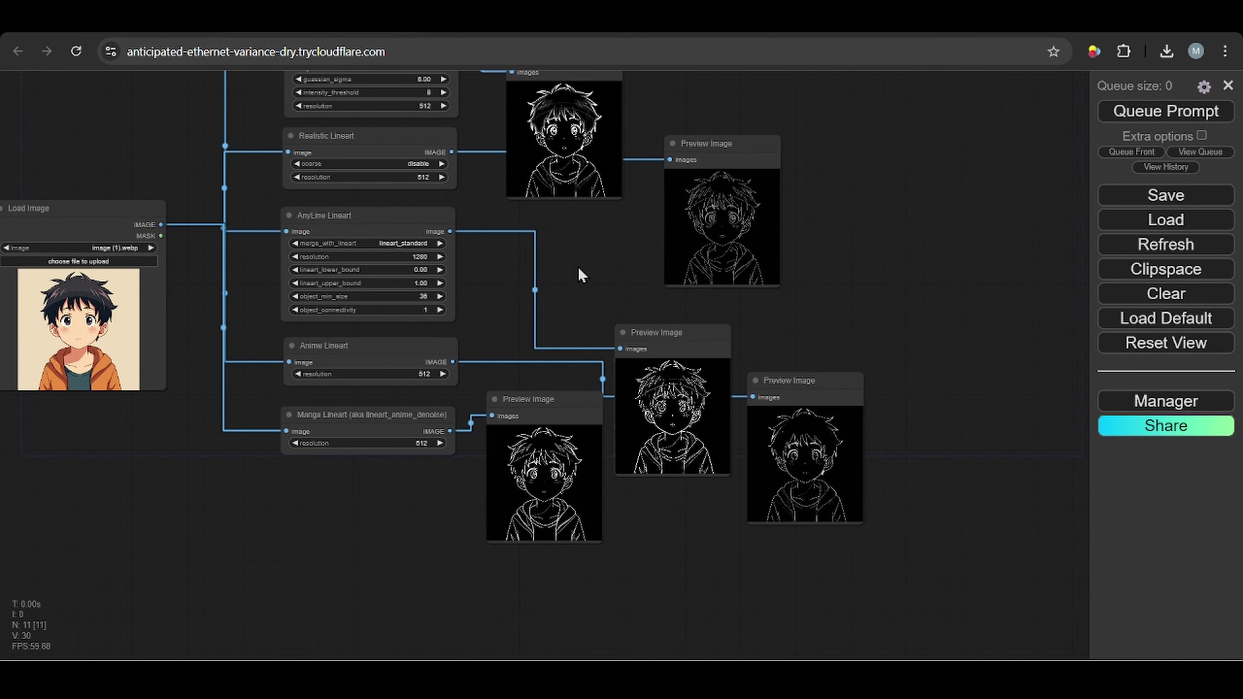
Move the preview nodes of Standard Lineart and Realistic Lineart farther away from the lineart column
scroll(764, 331, "up", 5)
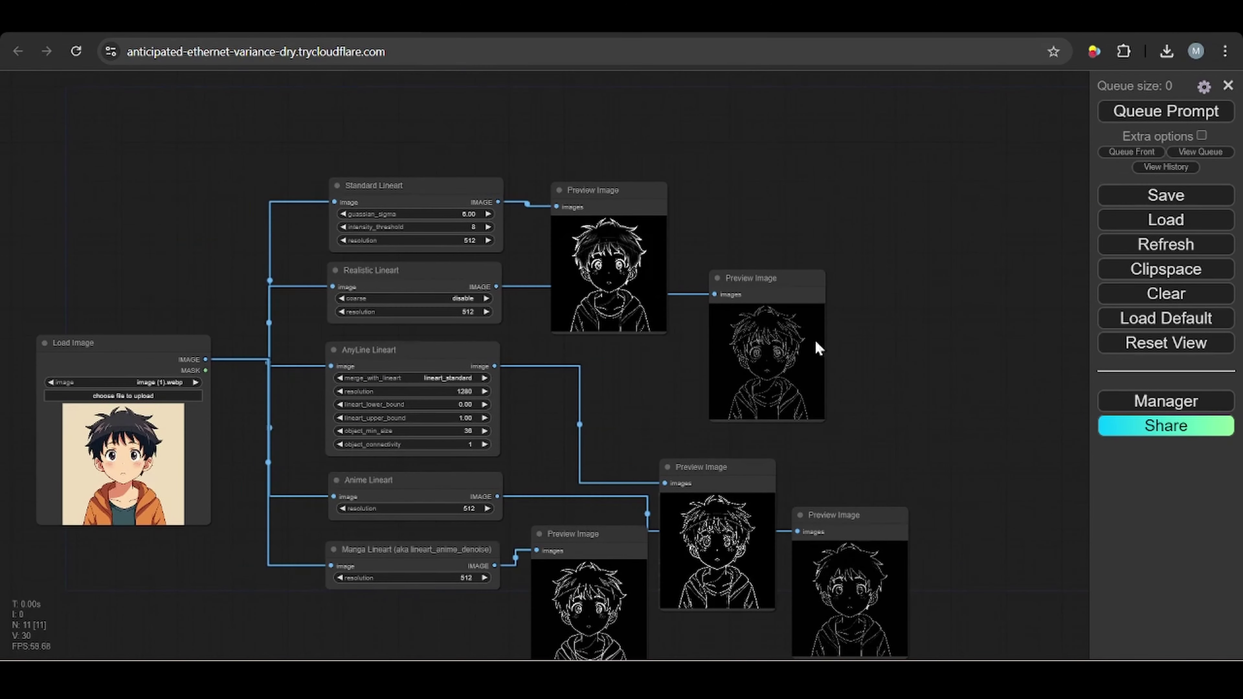
left_click_drag(761, 294, 868, 316)
left_click_drag(602, 203, 710, 288)
Add a group enclosing the Load Image, lineart and preview nodes and title it LineArt
scroll(934, 373, "down", 5)
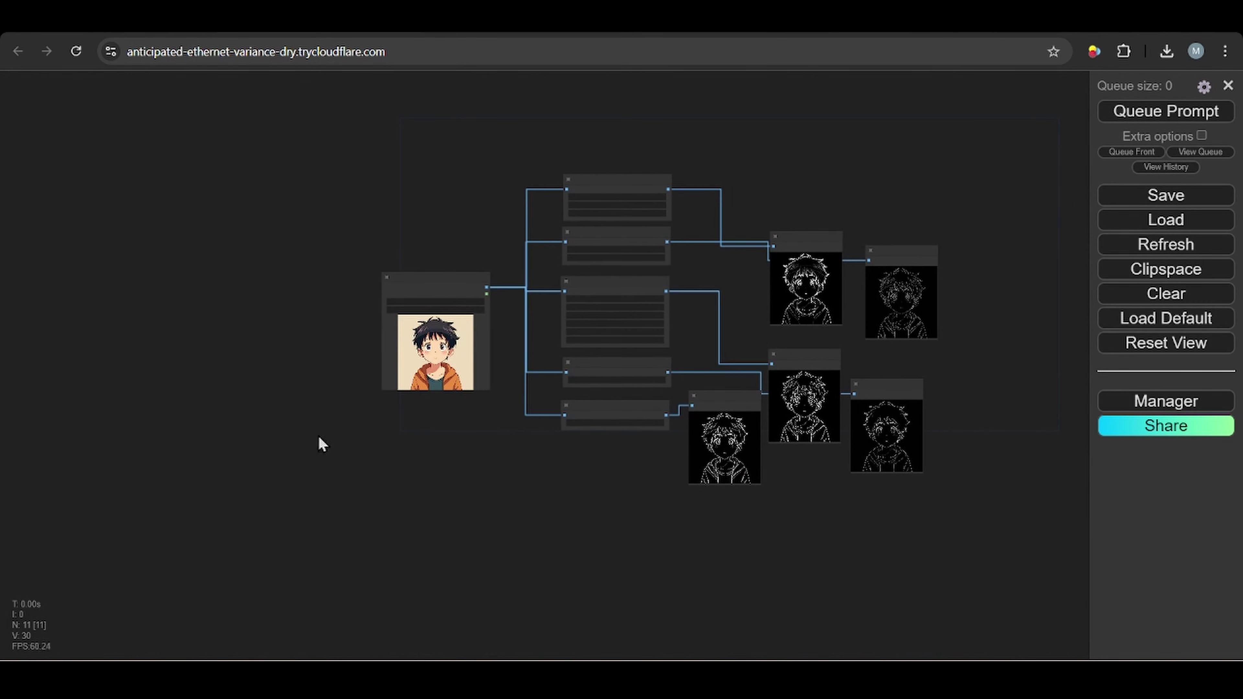
right_click(332, 156)
left_click(348, 171)
right_click(411, 177)
mouse_move(416, 369)
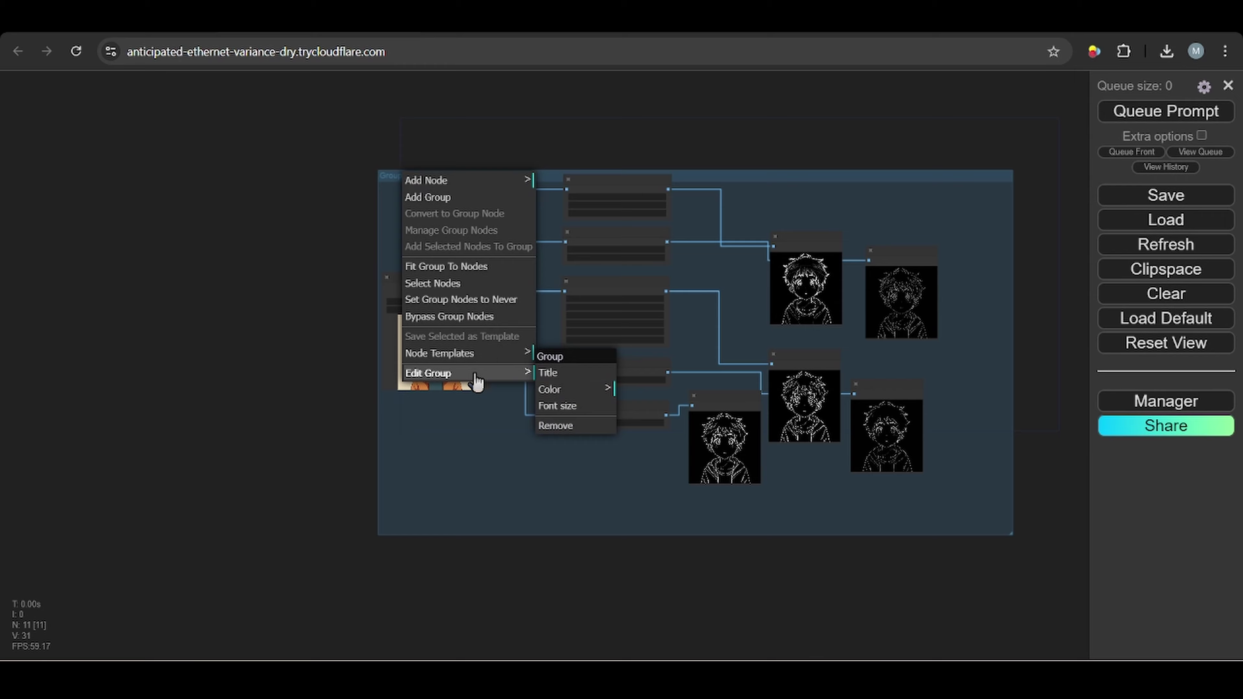
left_click(588, 375)
type("Lin")
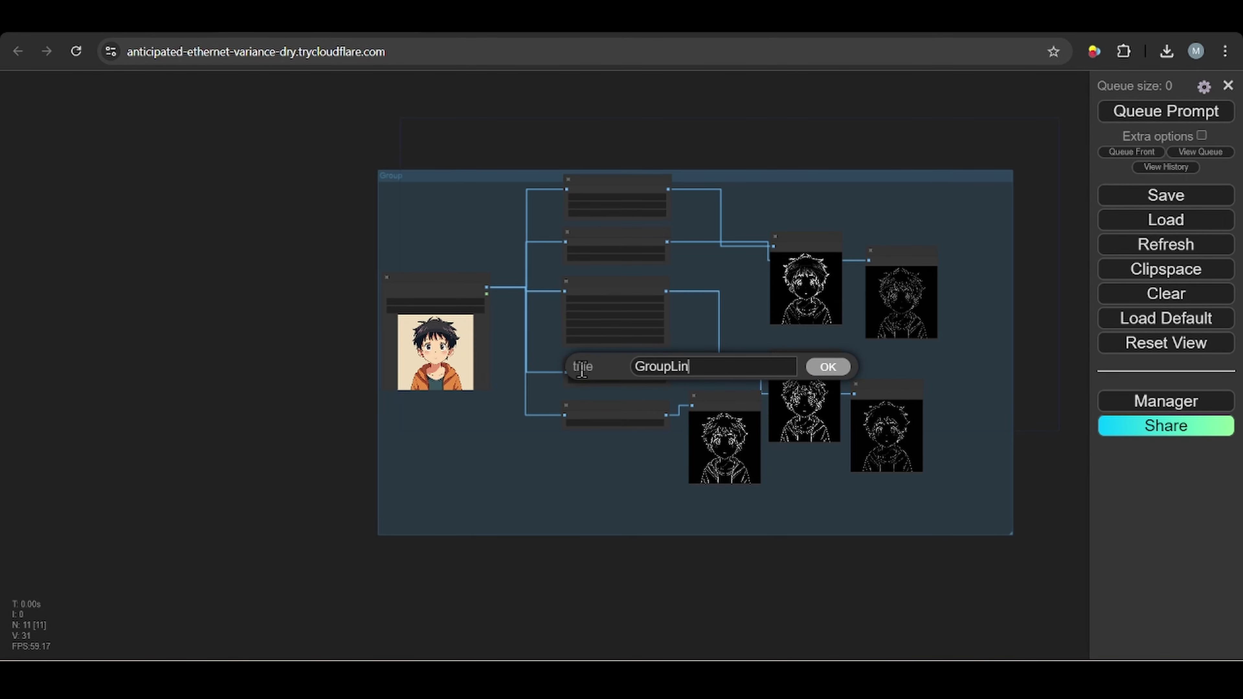
type("eArt")
key("Return")
Add a Depth Anything node on an empty area of the canvas beyond the LineArt group
left_click_drag(900, 580, 771, 607)
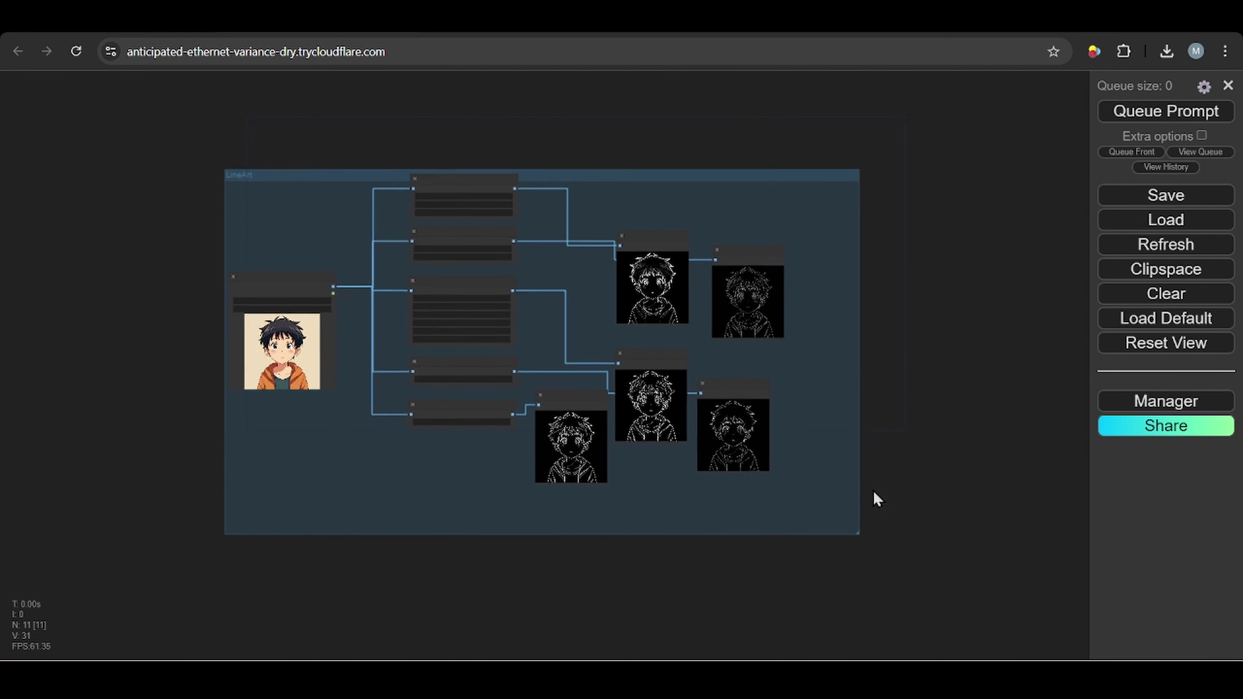
left_click_drag(877, 499, 96, 390)
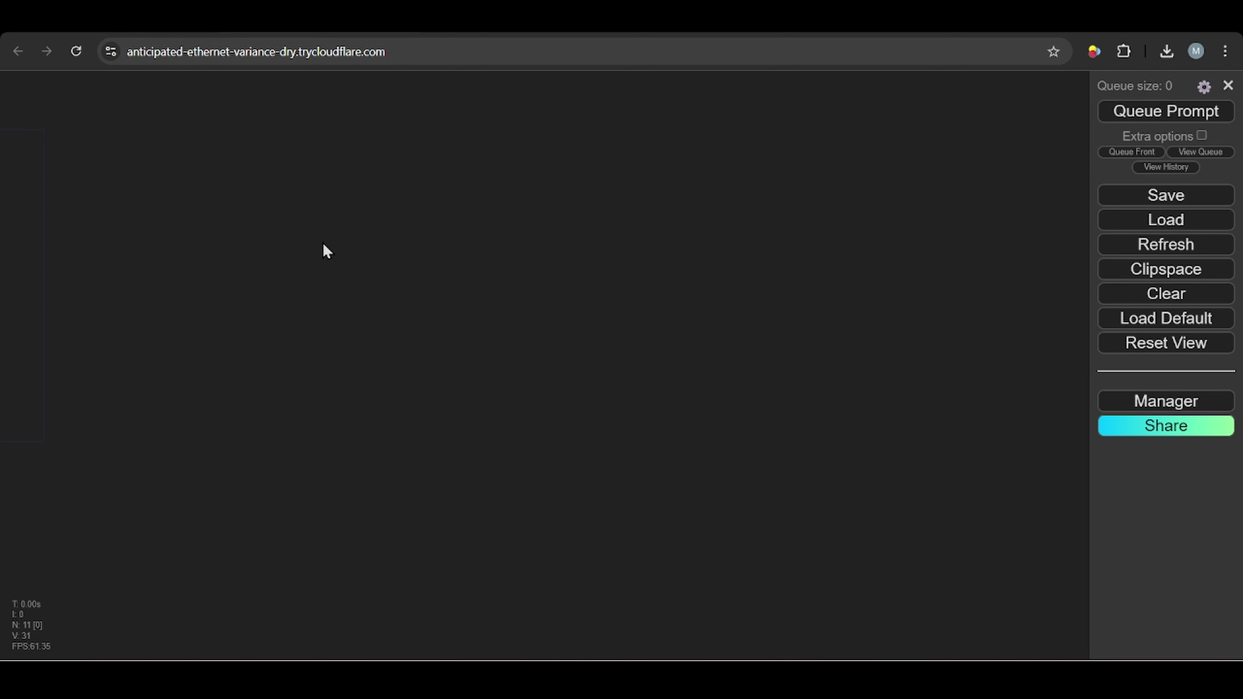
double_click(471, 240)
type("depth")
left_click(577, 275)
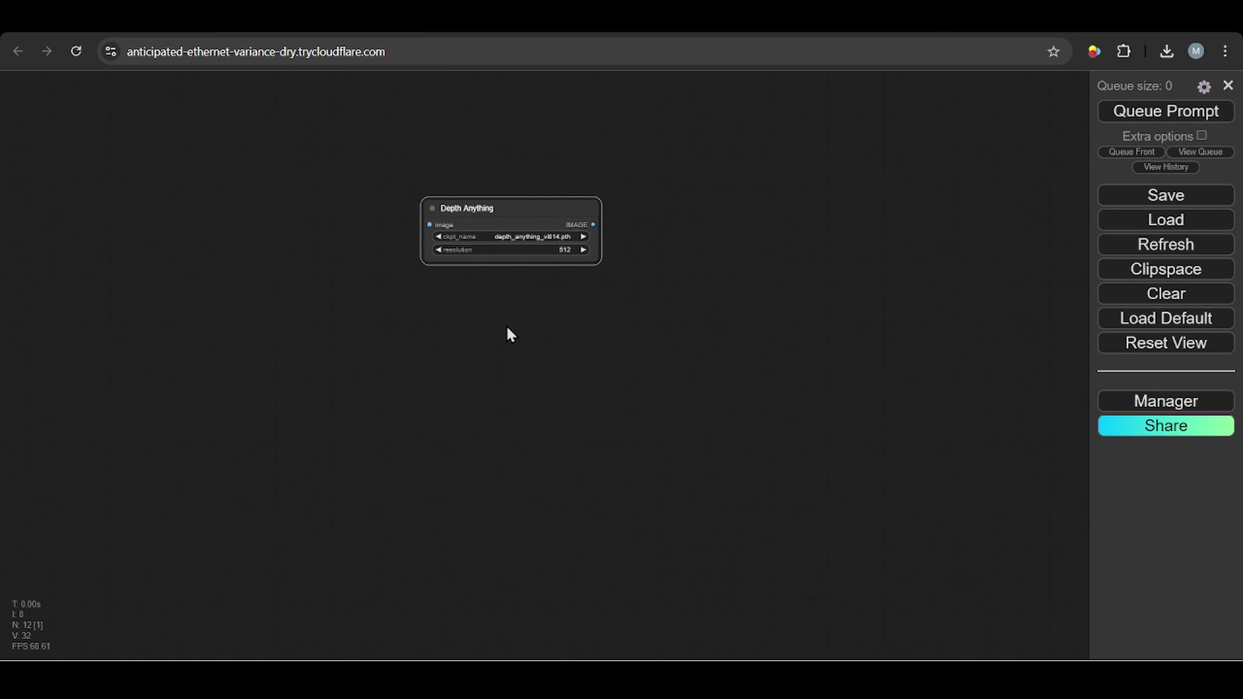
Add a Depth Anything V2 - Relative node and place it directly below the Depth Anything node
double_click(499, 327)
type("depth")
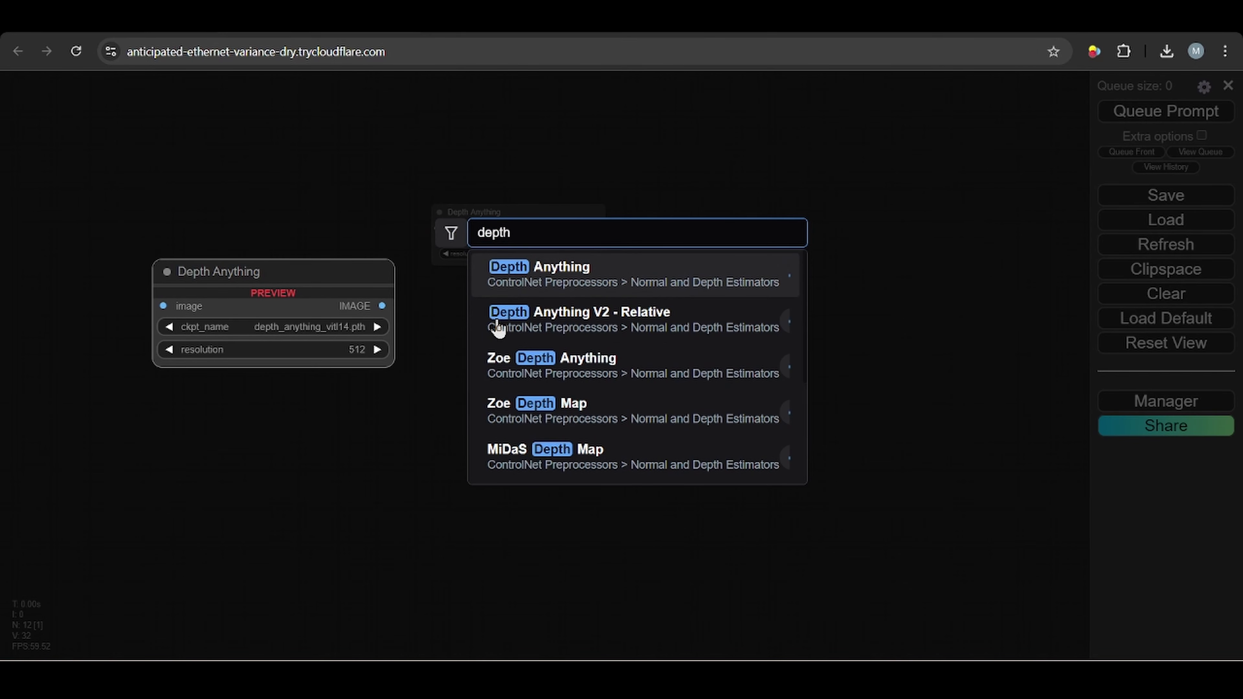
left_click(539, 331)
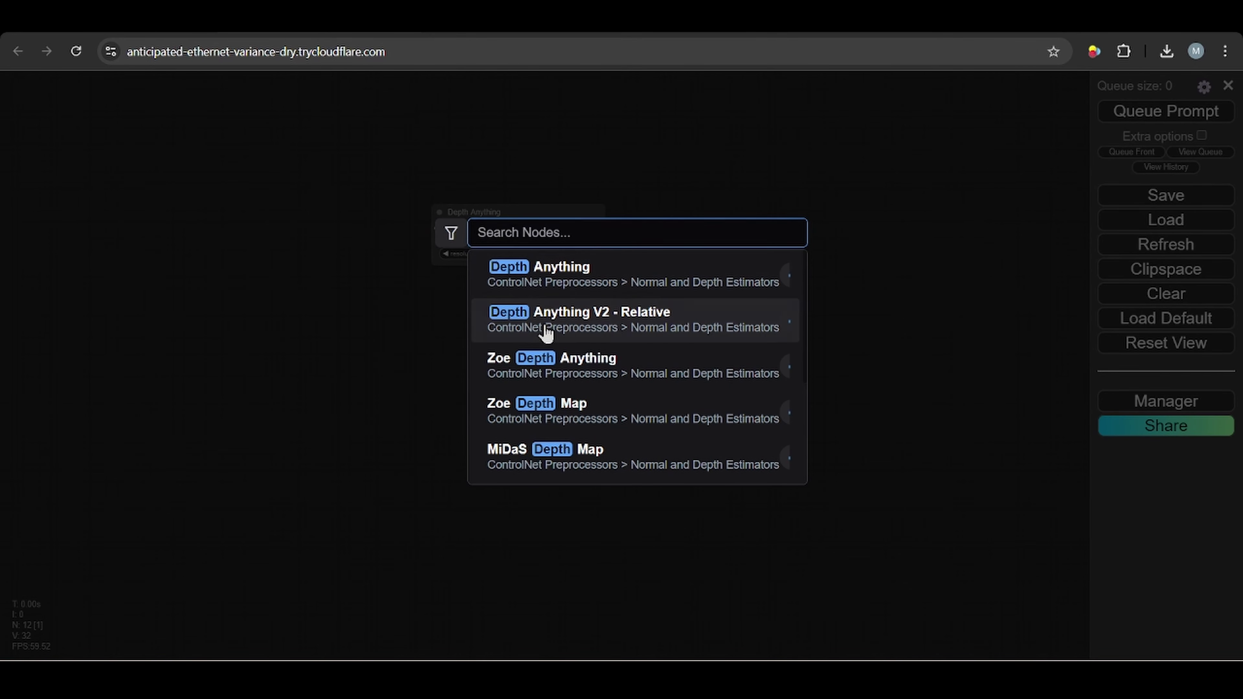
left_click_drag(570, 314, 521, 303)
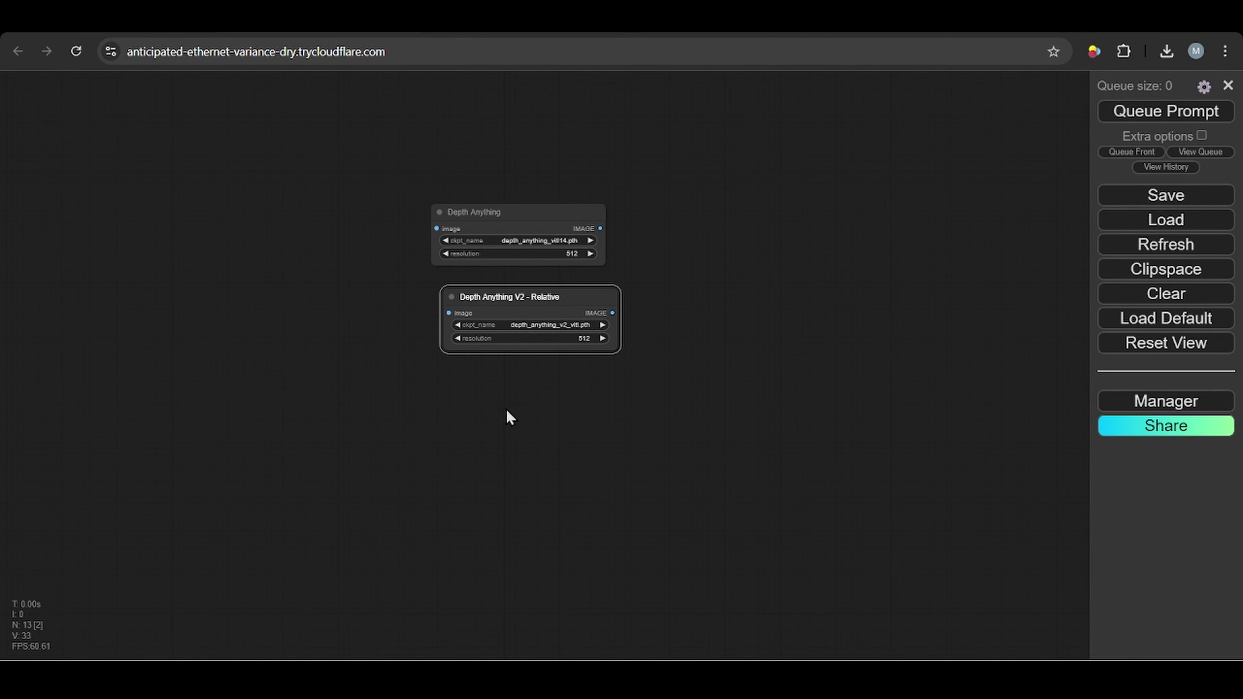
Add a Zoe Depth Anything node and place it directly below the Depth Anything V2 - Relative node
double_click(519, 437)
type("depth")
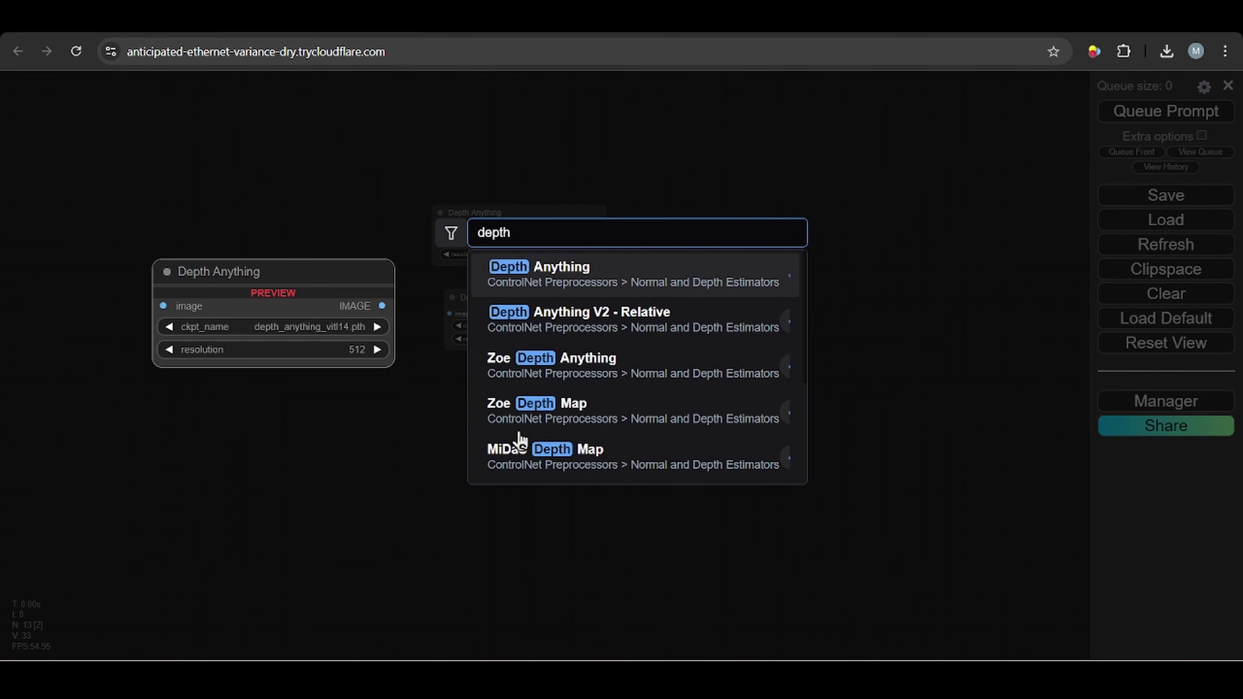
left_click(597, 379)
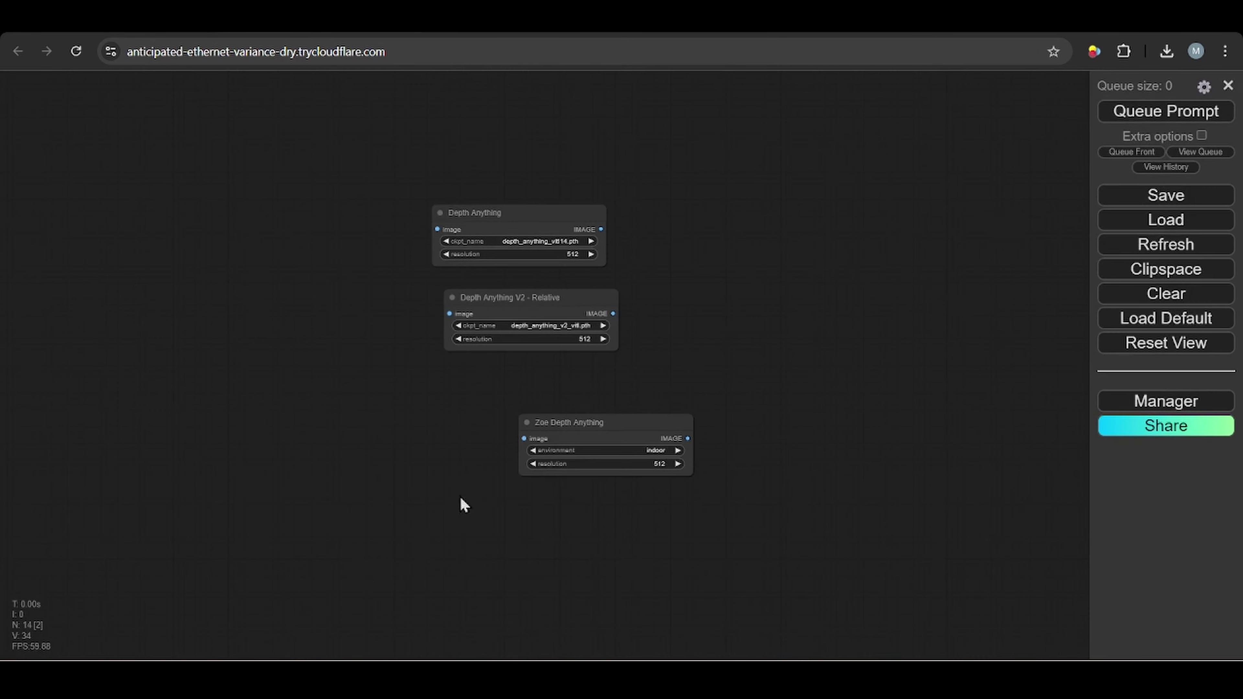
left_click_drag(609, 432, 529, 387)
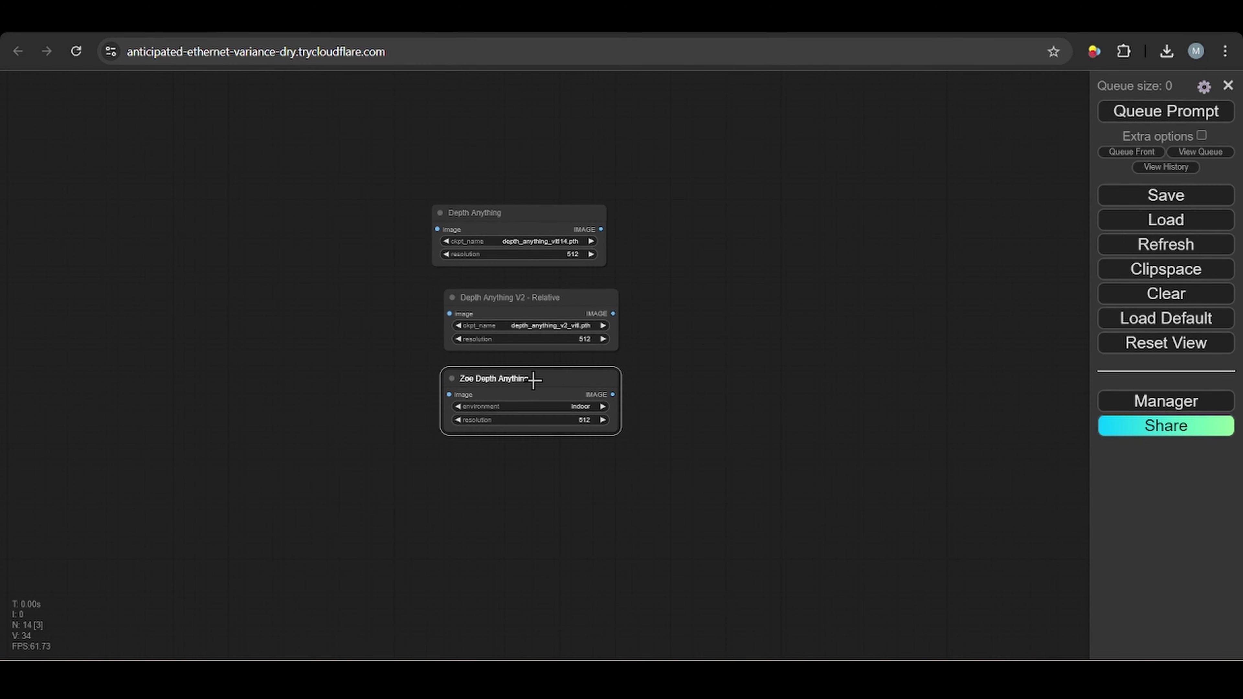
Add a Zoe Depth Map node and place it directly below the Zoe Depth Anything node
double_click(525, 514)
type("depth")
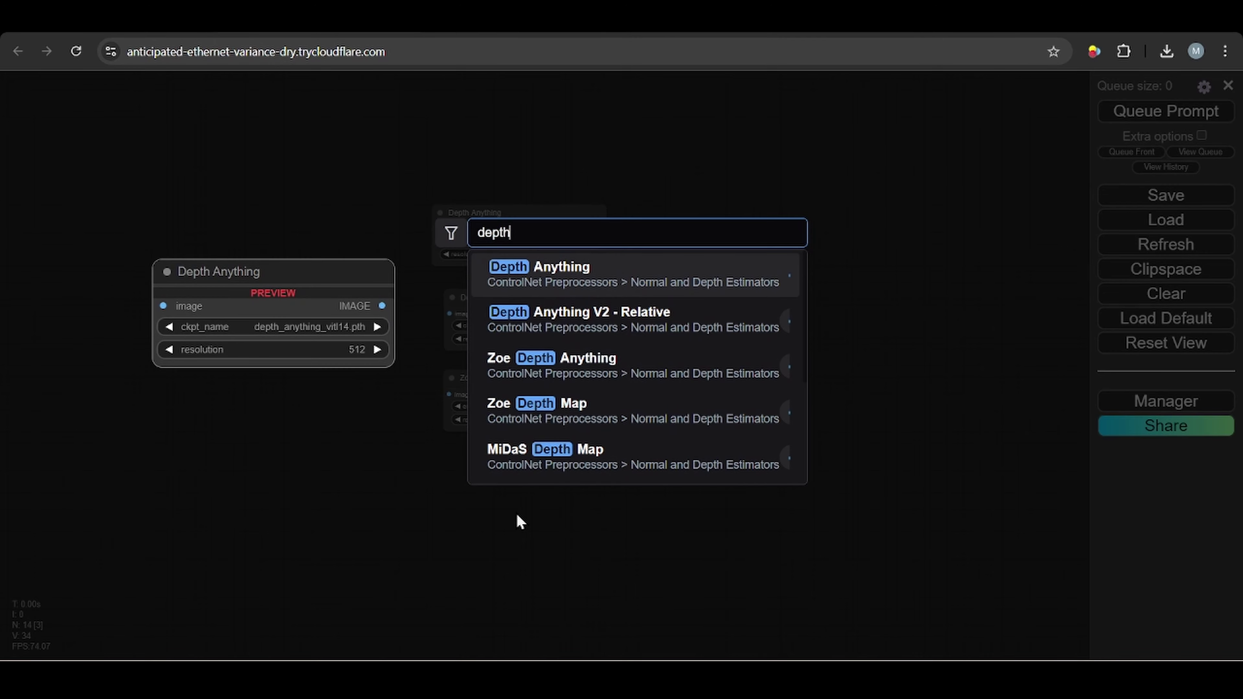
scroll(563, 456, "down", 1)
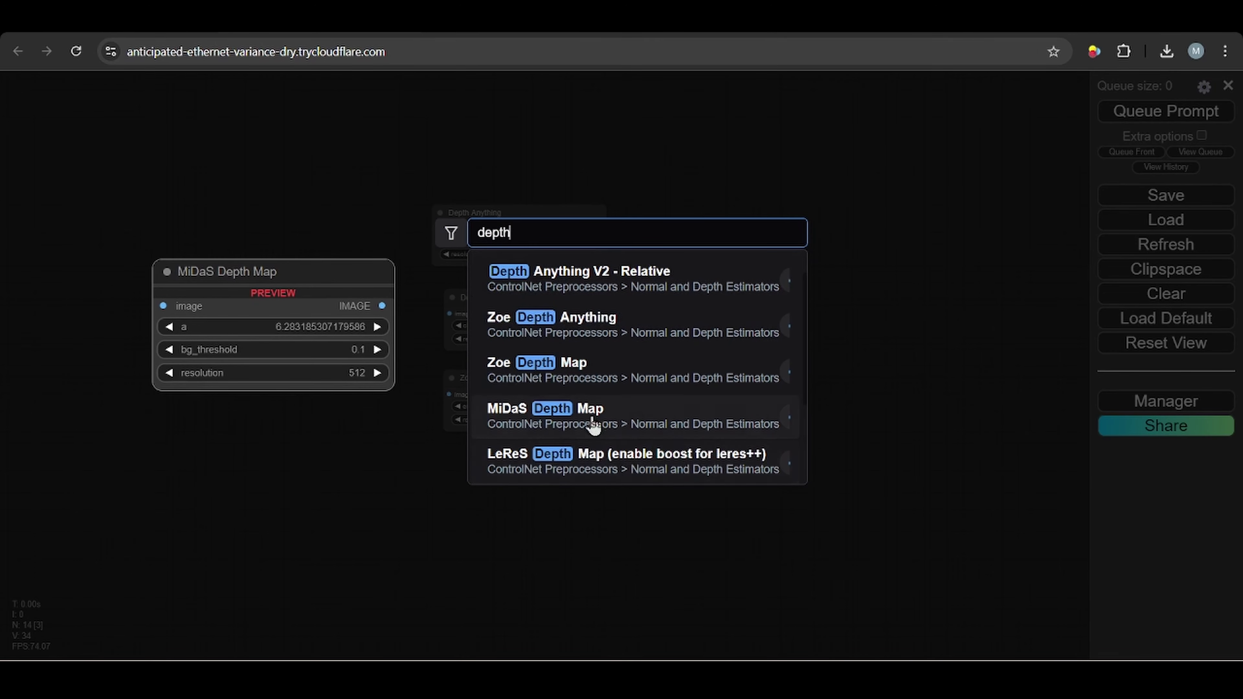
left_click(578, 371)
left_click_drag(604, 497, 533, 464)
Add a MiDaS Depth Map node and place it directly below the Zoe Depth Map node
double_click(552, 483)
type("depth")
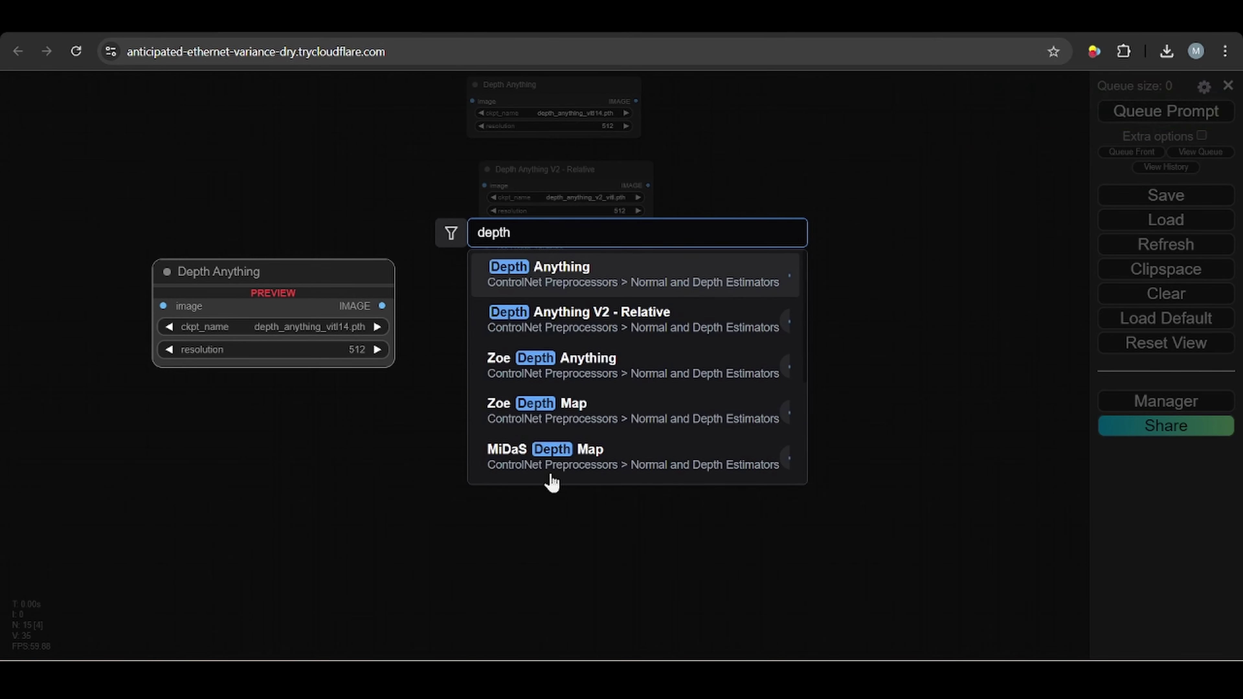
scroll(552, 483, "down", 1)
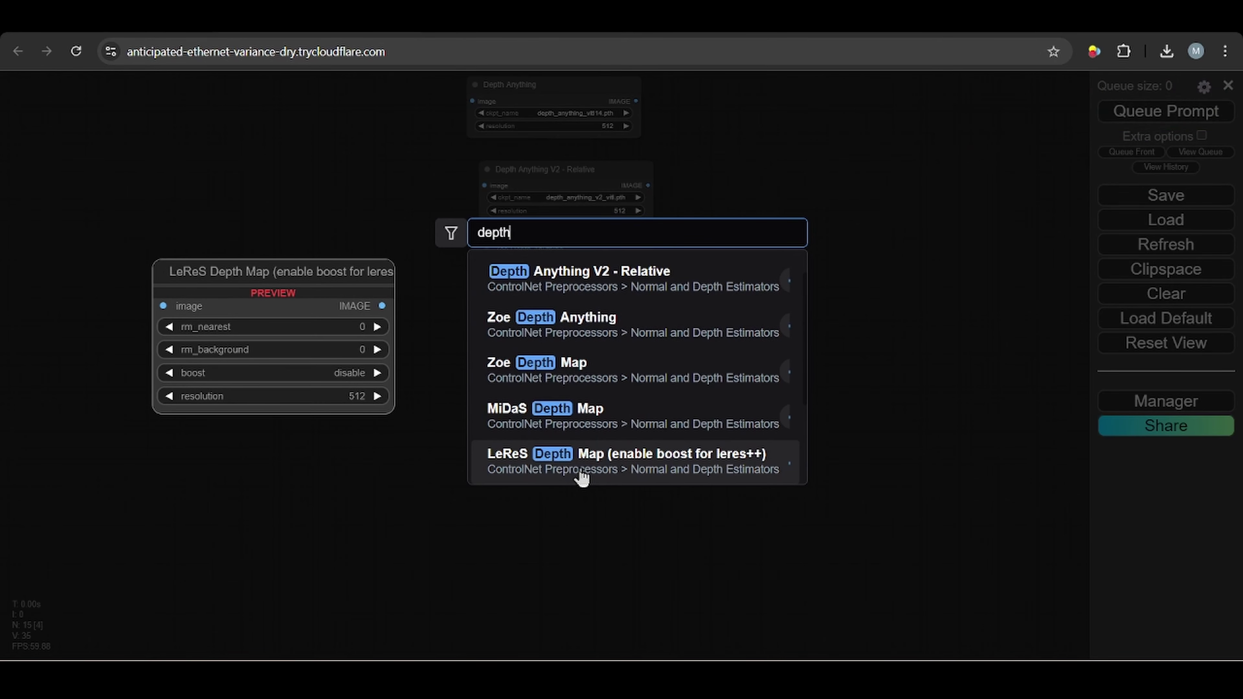
left_click(568, 420)
left_click_drag(627, 481, 569, 431)
Add a LeReS Depth Map (enable boost for leres++) node and place it directly below the MiDaS Depth Map node
double_click(590, 519)
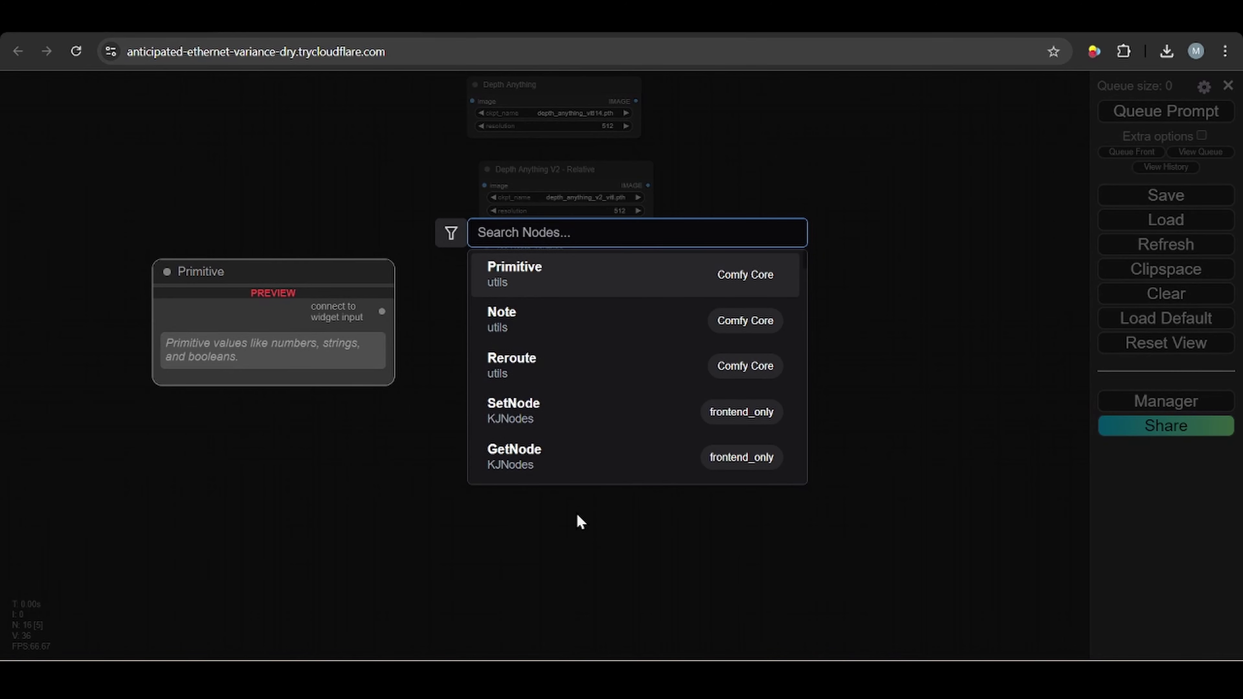
type("depth")
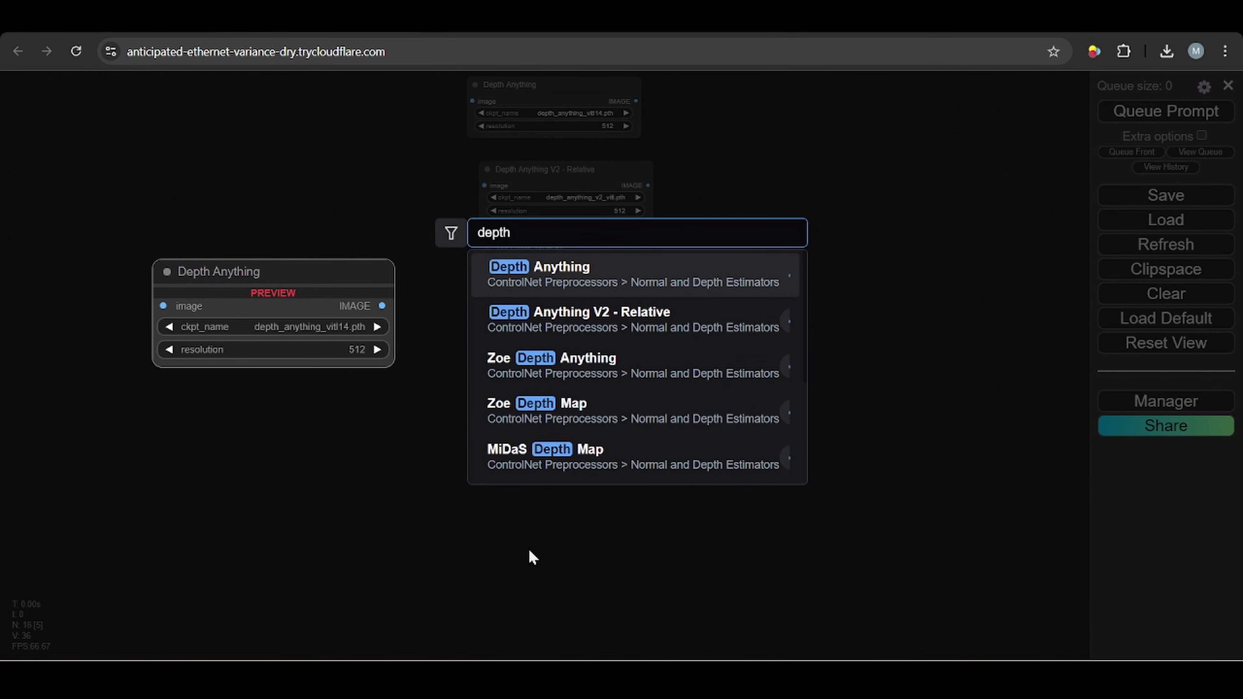
scroll(697, 324, "down", 3)
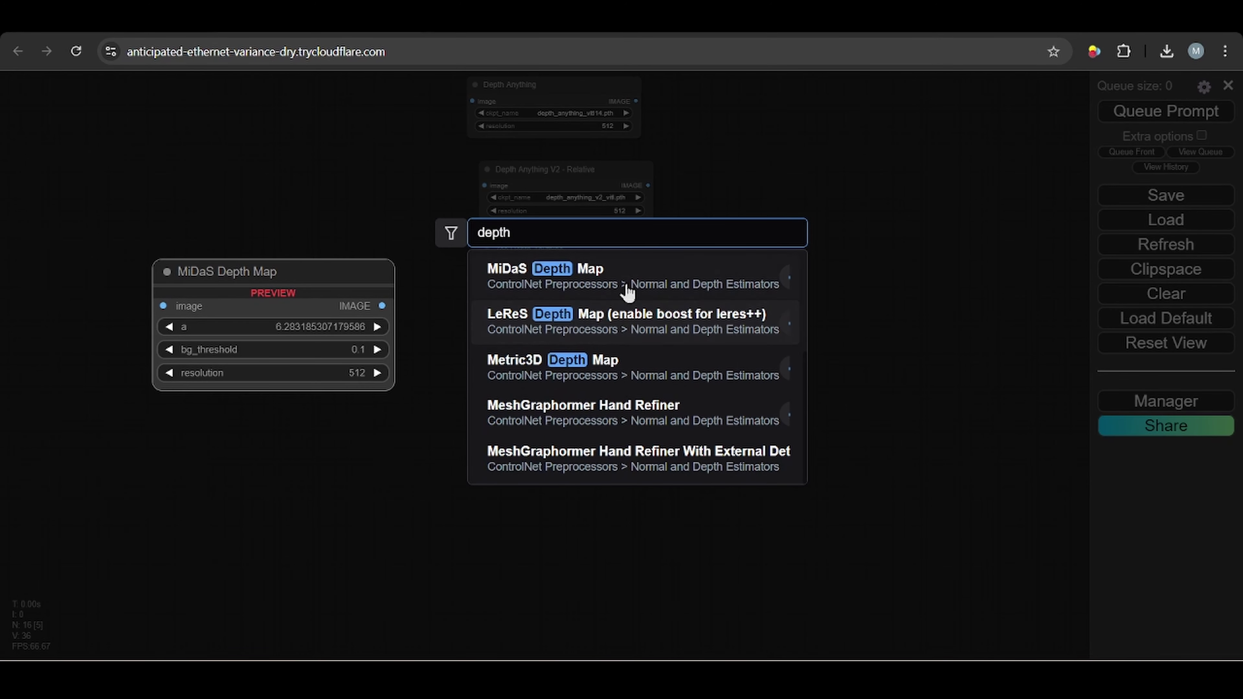
left_click(601, 334)
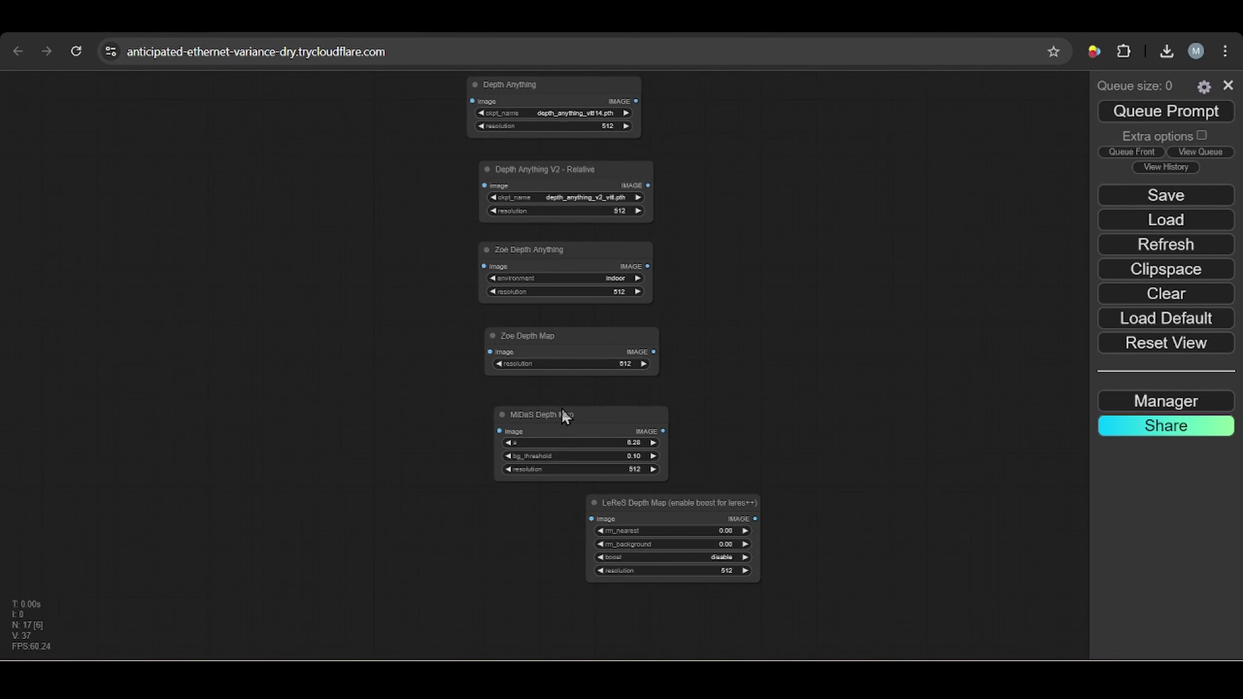
left_click_drag(669, 504, 577, 504)
Add a Metric3D Depth Map node and place it directly below the LeReS Depth Map node
double_click(572, 519)
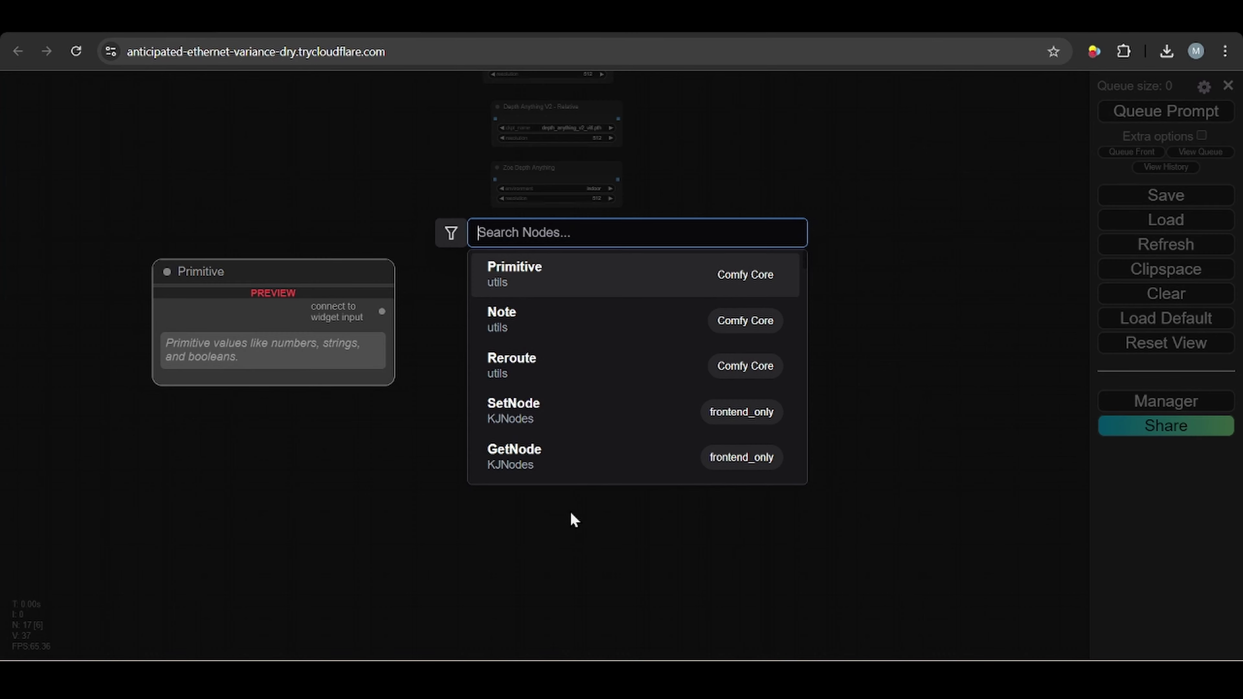
type("depth")
scroll(505, 478, "down", 1)
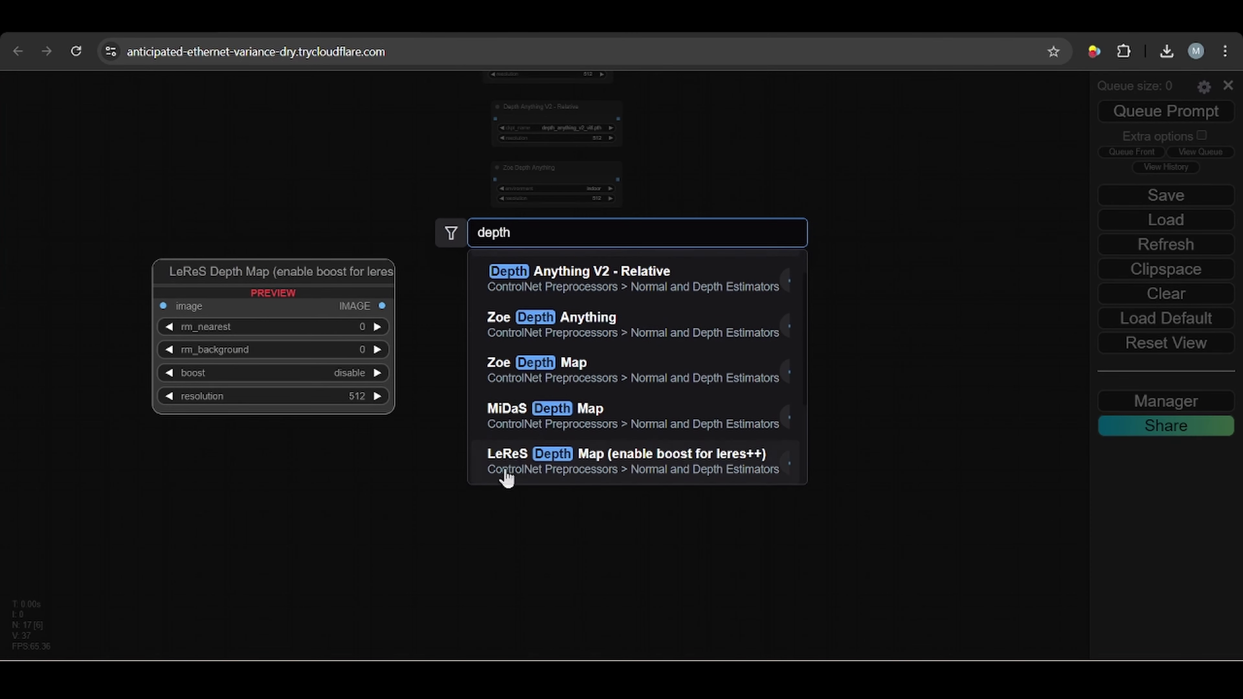
scroll(587, 416, "down", 3)
left_click(607, 368)
left_click_drag(607, 514, 549, 440)
Add a MeshGraphormer Hand Refiner node and place it directly below the Metric3D Depth Map node
double_click(606, 576)
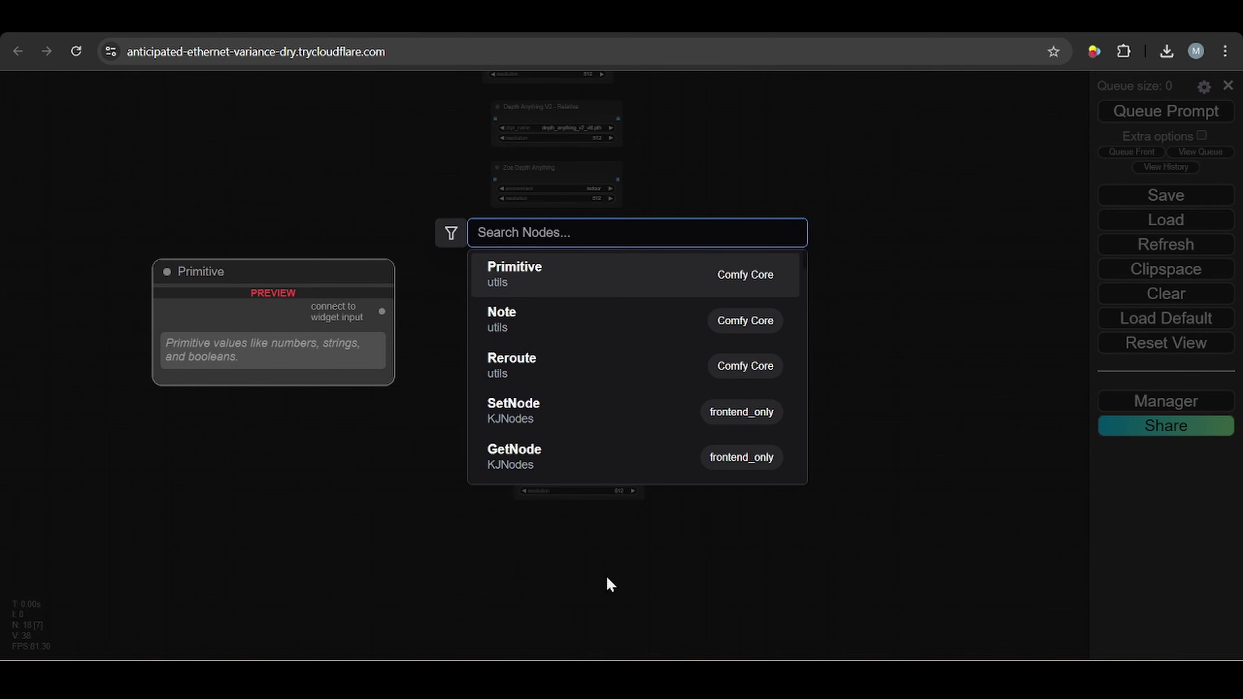
type("depth")
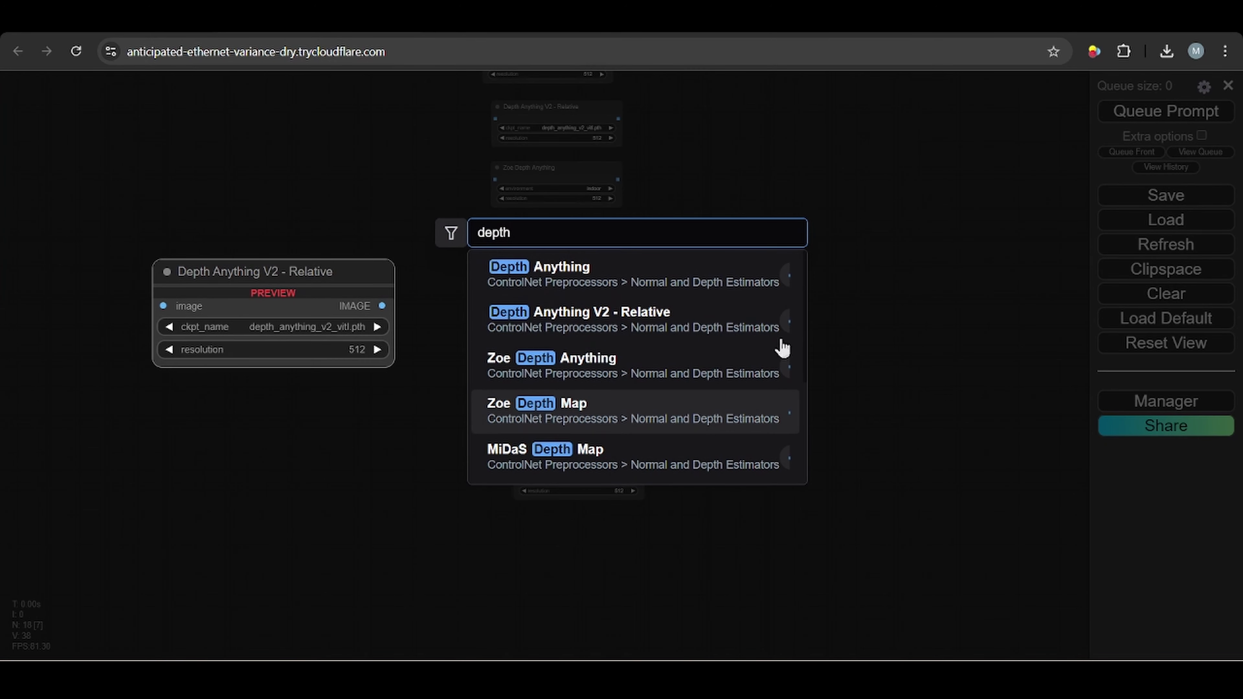
scroll(669, 422, "down", 4)
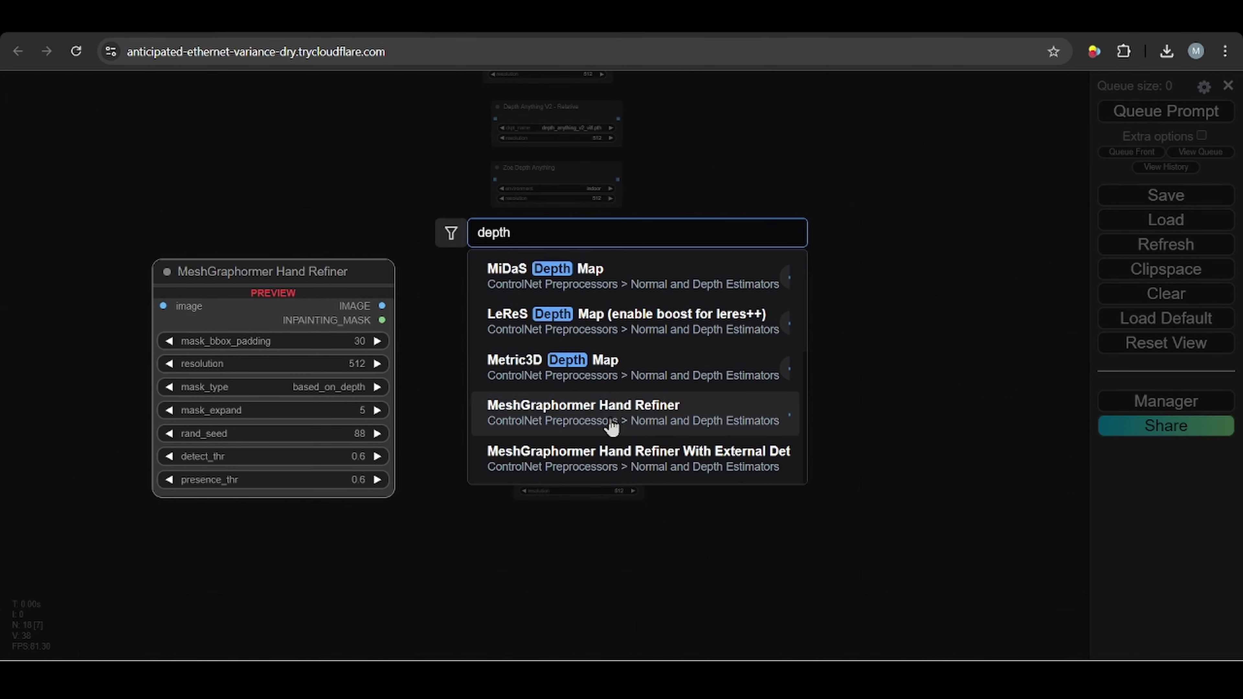
left_click(611, 426)
left_click_drag(668, 573, 549, 522)
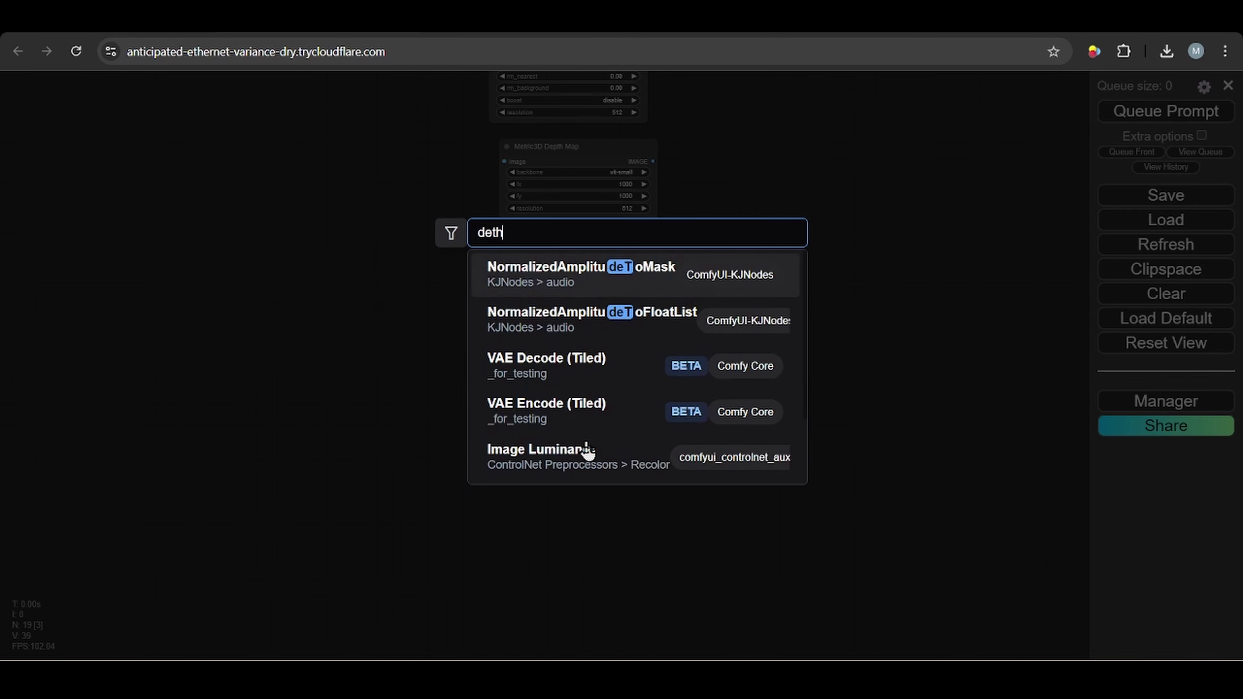
Add a MeshGraphormer Hand Refiner With External Detector node and place it below the MeshGraphormer Hand Refiner node
key("BackSpace")
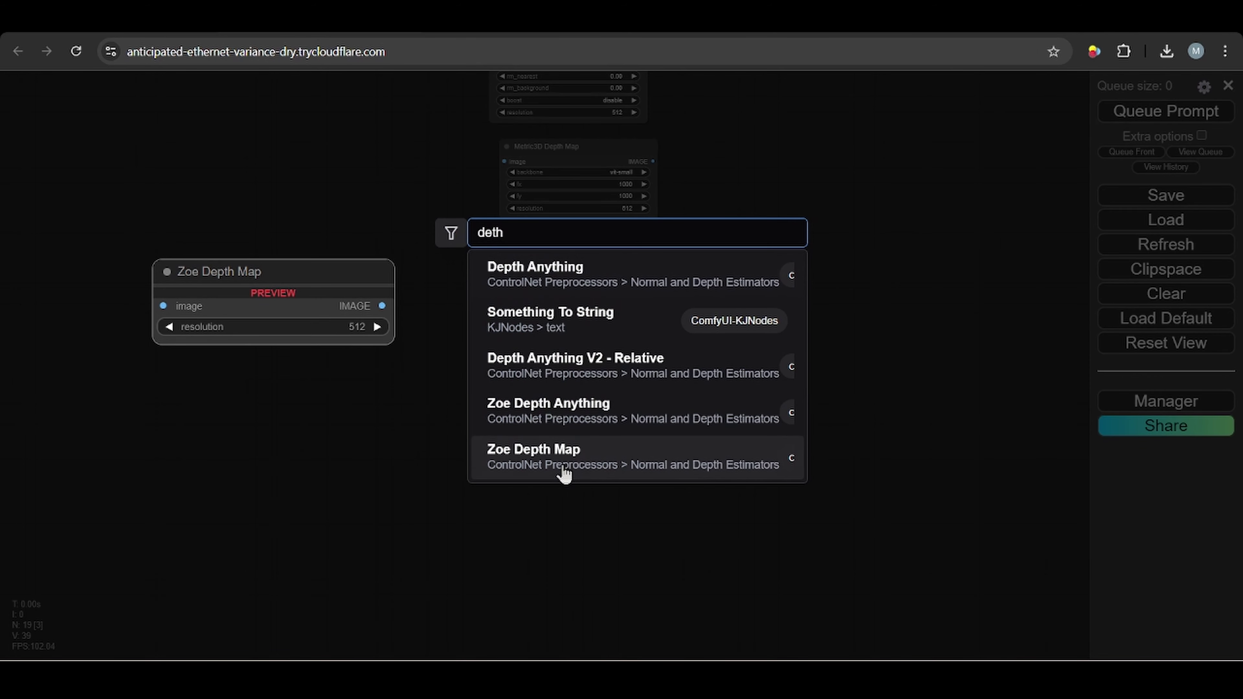
key("BackSpace")
type("pth")
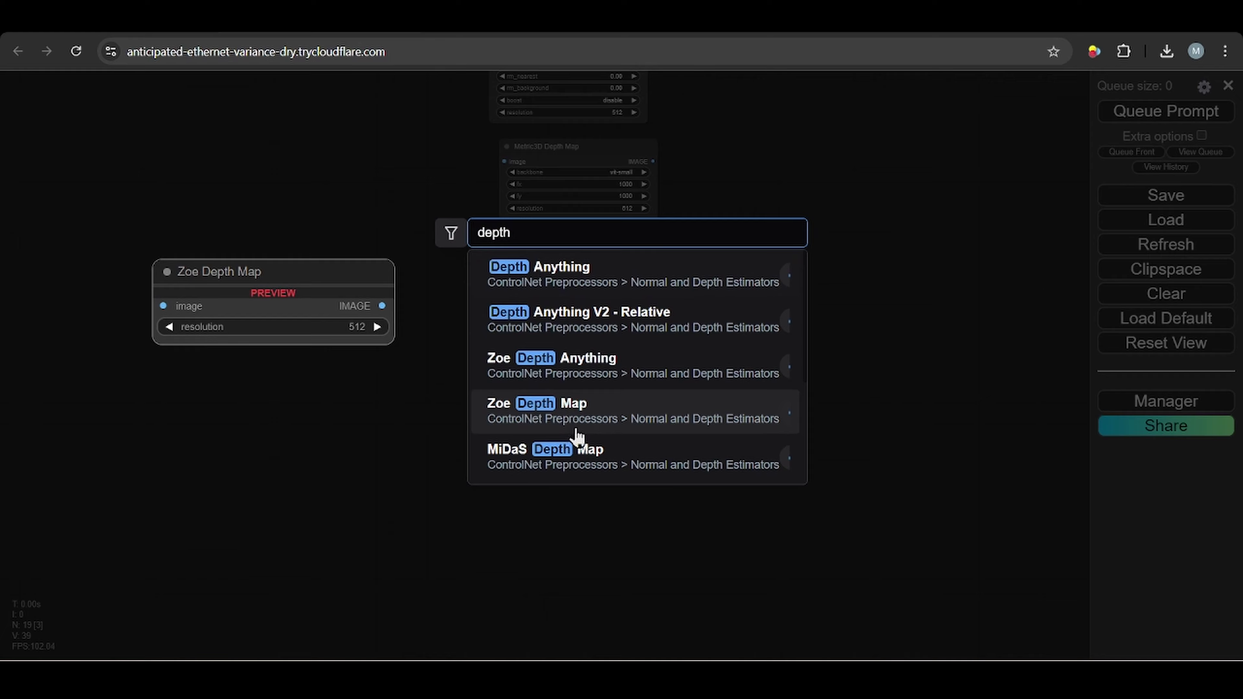
scroll(580, 435, "down", 3)
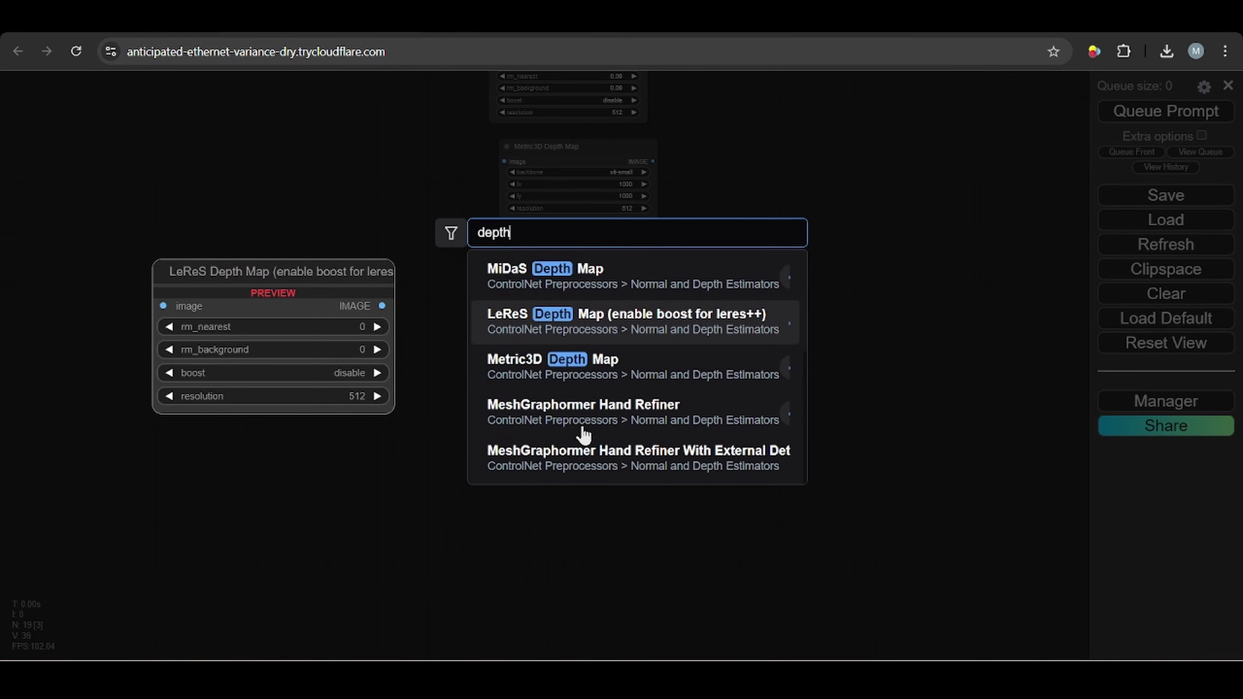
left_click(634, 466)
left_click_drag(694, 442, 601, 396)
Rearrange the depth nodes into two columns, with both Zoe nodes, LeReS and MeshGraphormer Hand Refiner in the second, leaving a wide gap
left_click_drag(733, 319, 833, 569)
scroll(834, 569, "up", 6)
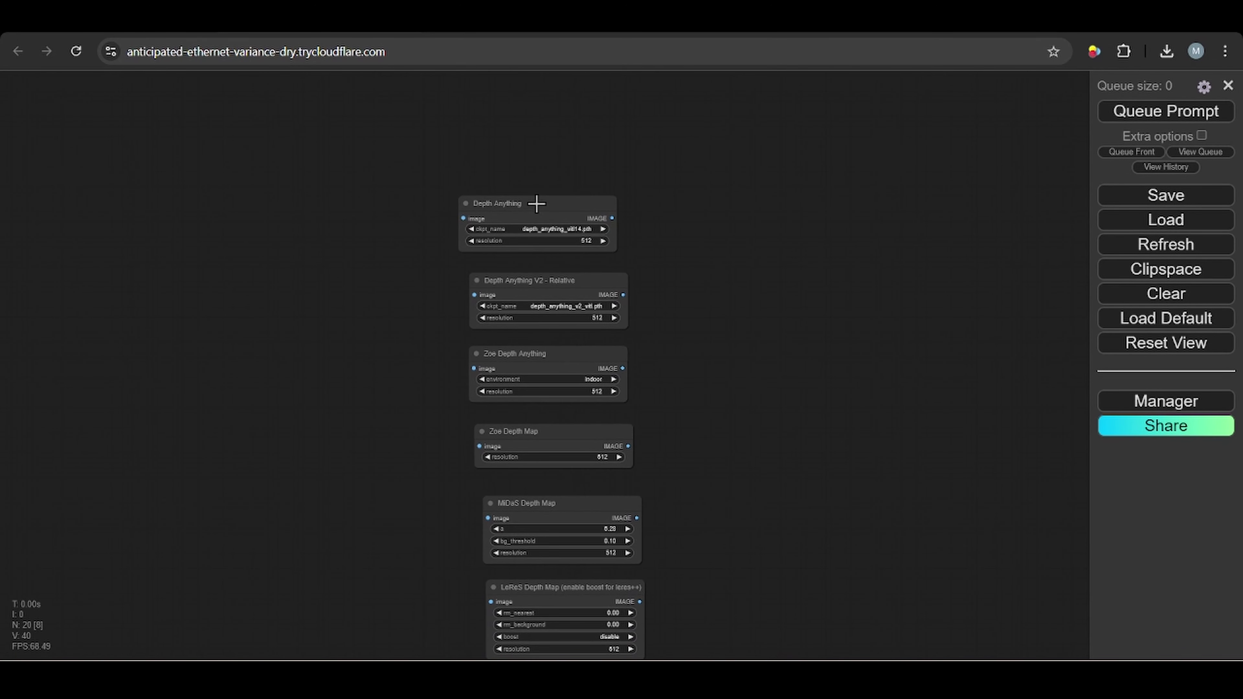
left_click_drag(536, 203, 222, 291)
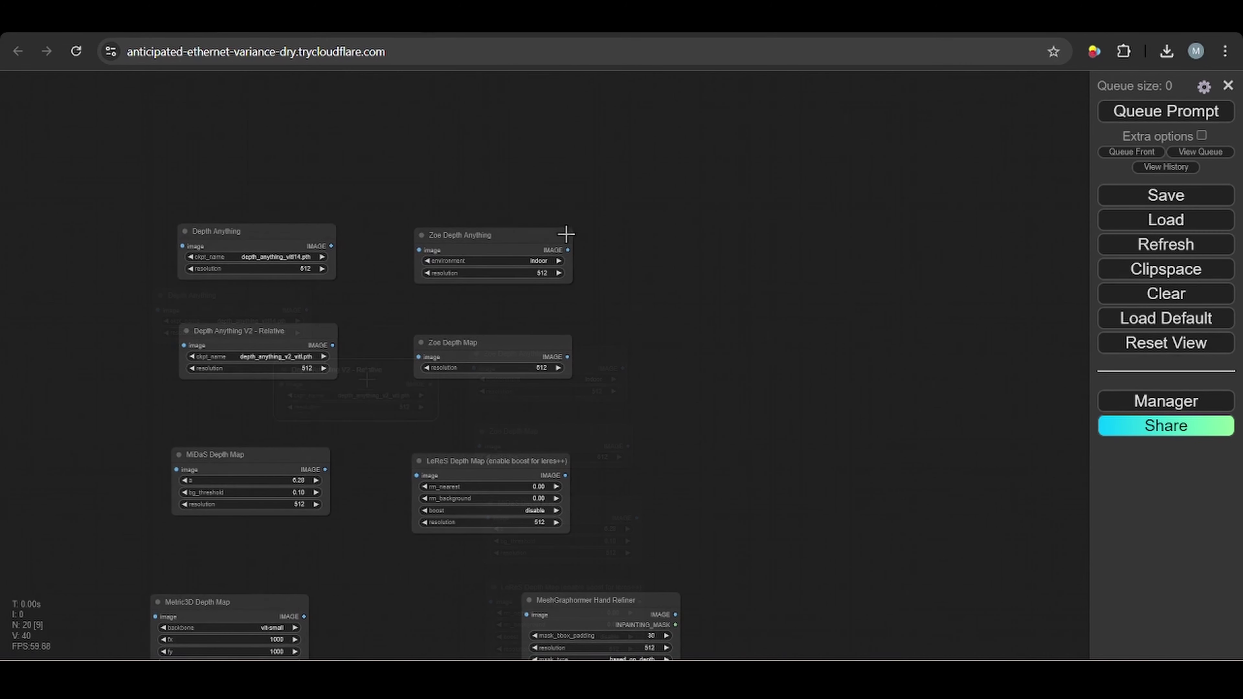
left_click_drag(513, 246, 699, 235)
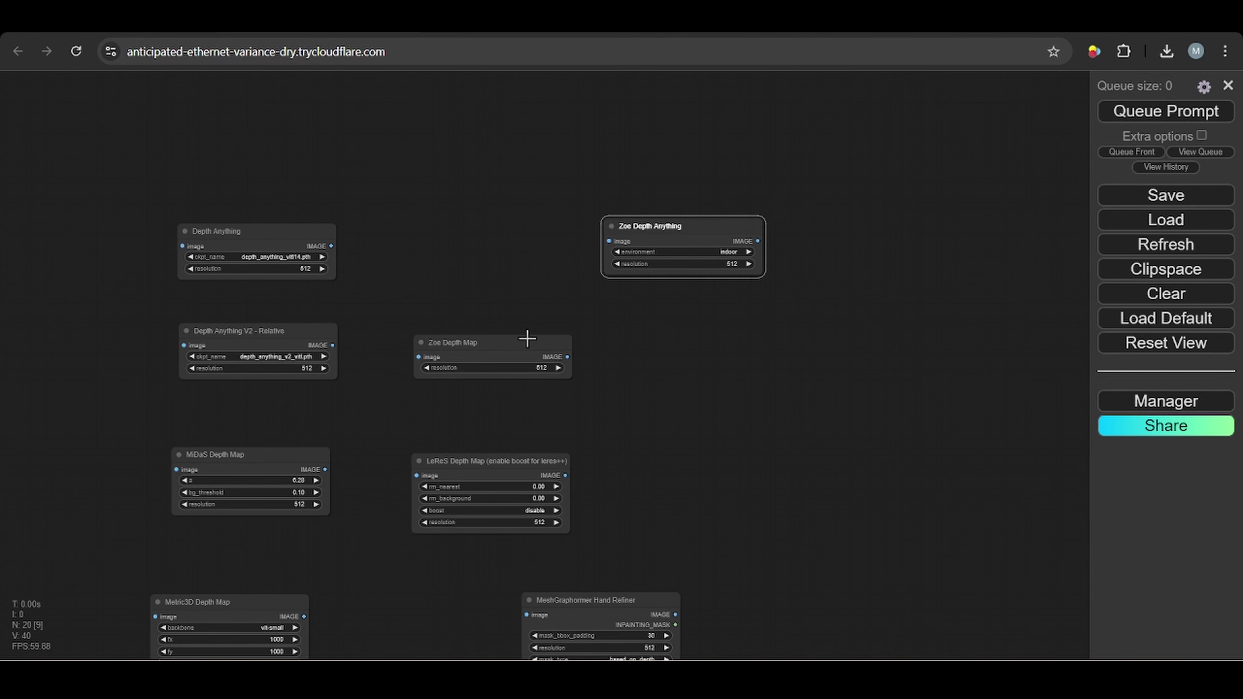
left_click_drag(527, 338, 728, 348)
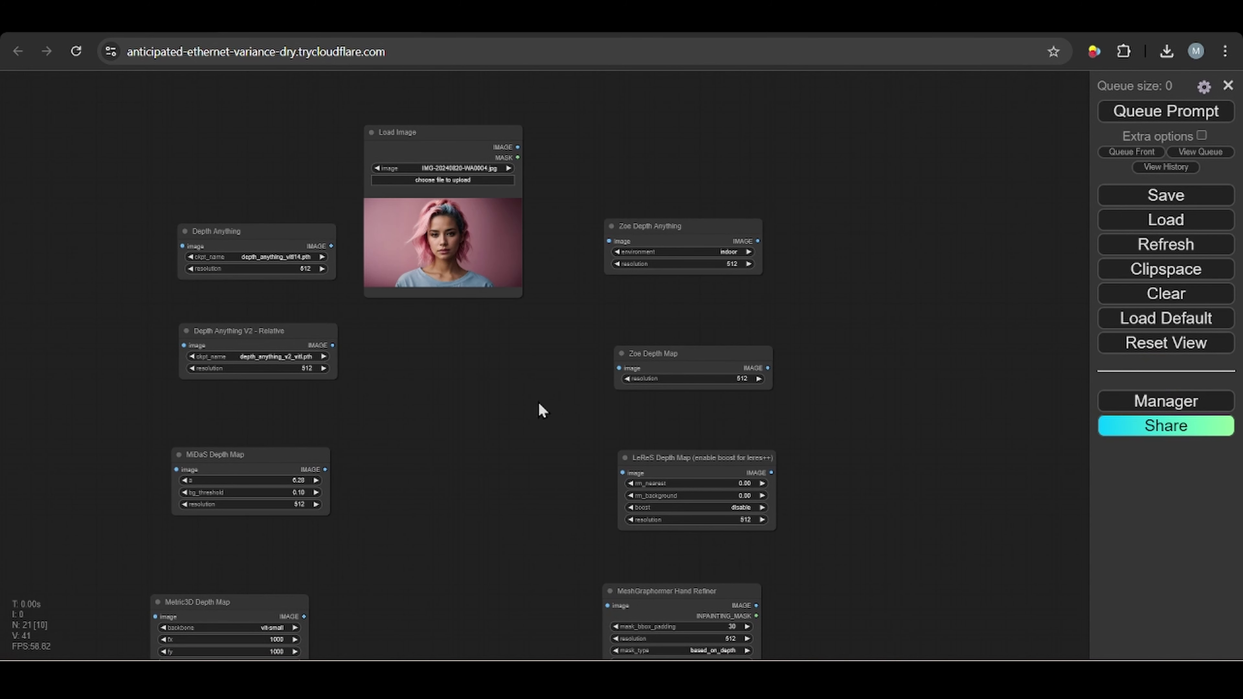
Load the image ComfyUI_temp_lvaip_00003_ from Downloads into the Load Image node and centre the node between the two columns
left_click(469, 180)
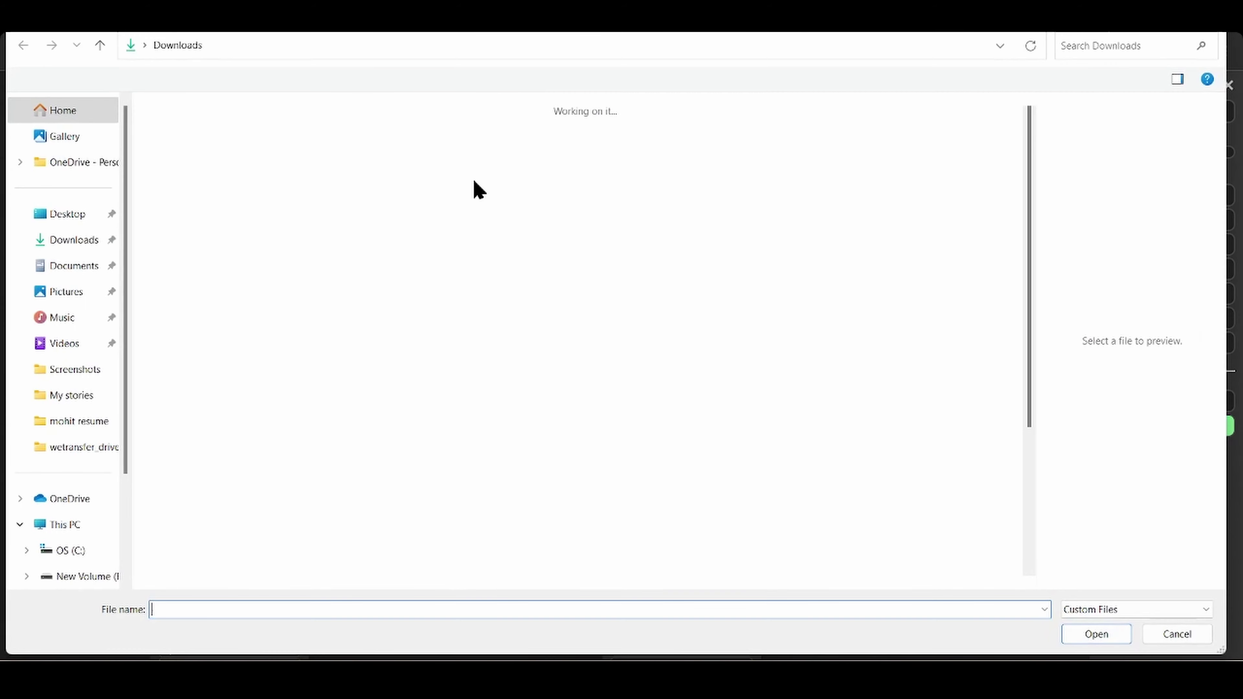
scroll(685, 343, "down", 5)
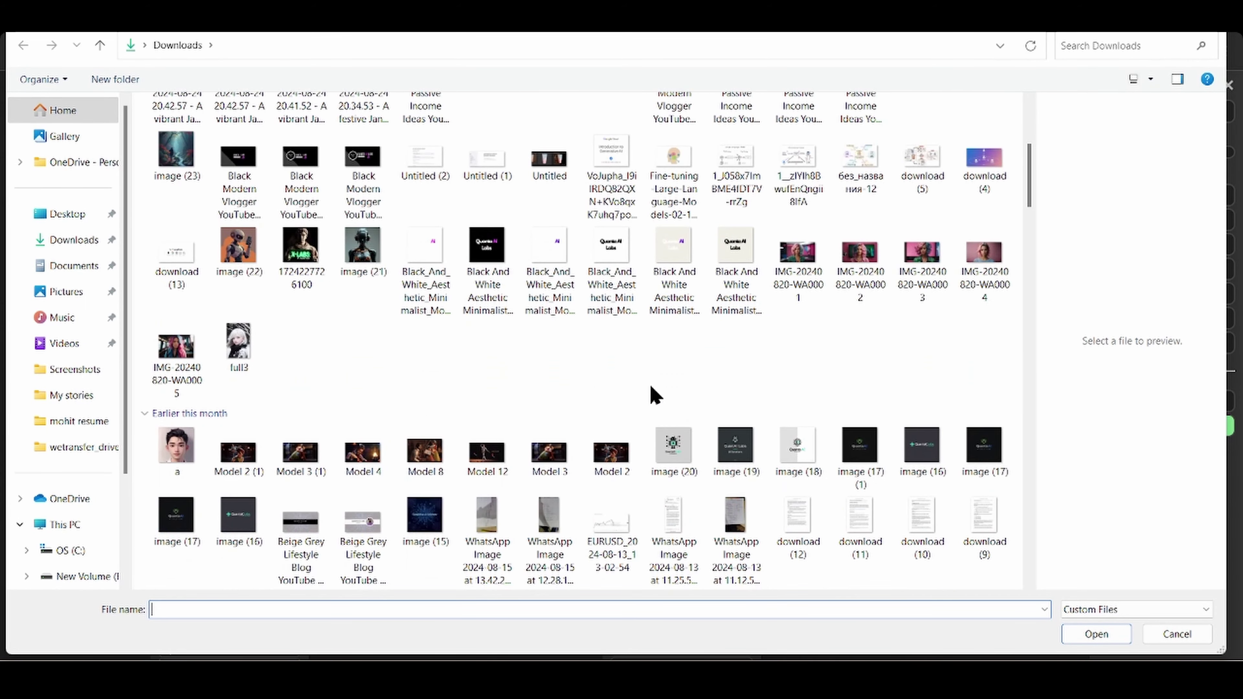
scroll(509, 373, "down", 5)
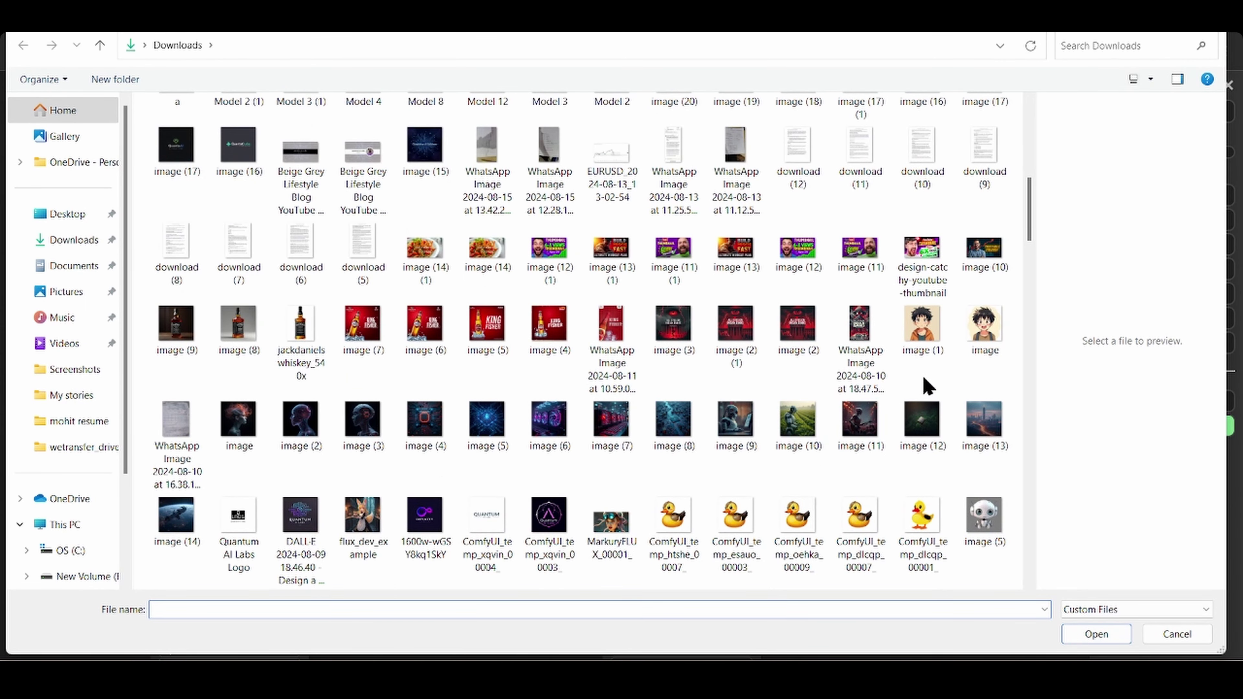
scroll(923, 411, "down", 3)
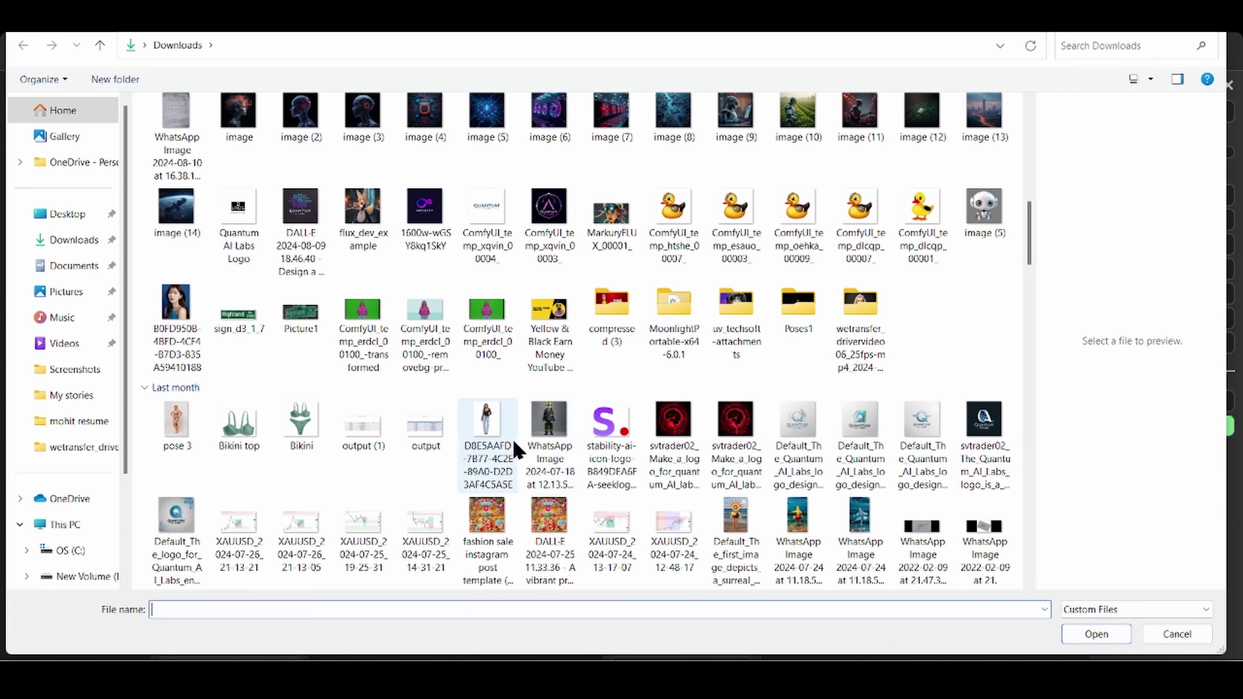
scroll(644, 416, "down", 4)
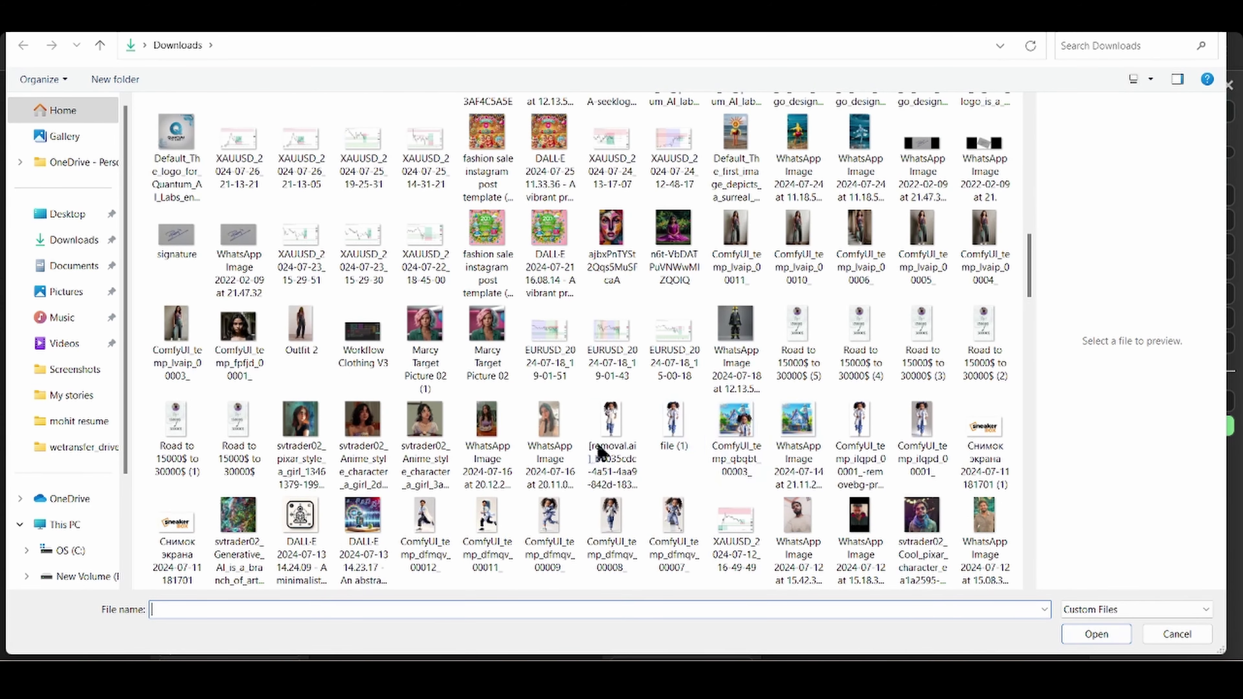
left_click(177, 327)
left_click(1118, 637)
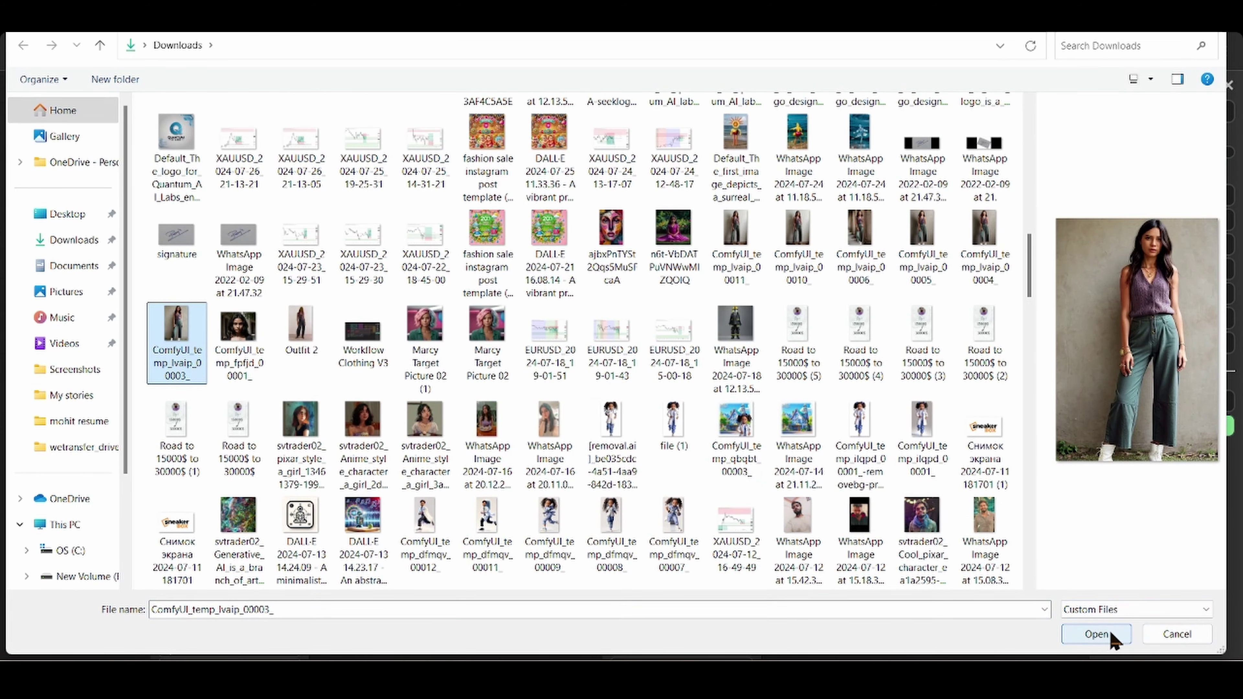
left_click_drag(516, 384, 637, 403)
left_click_drag(581, 160, 598, 150)
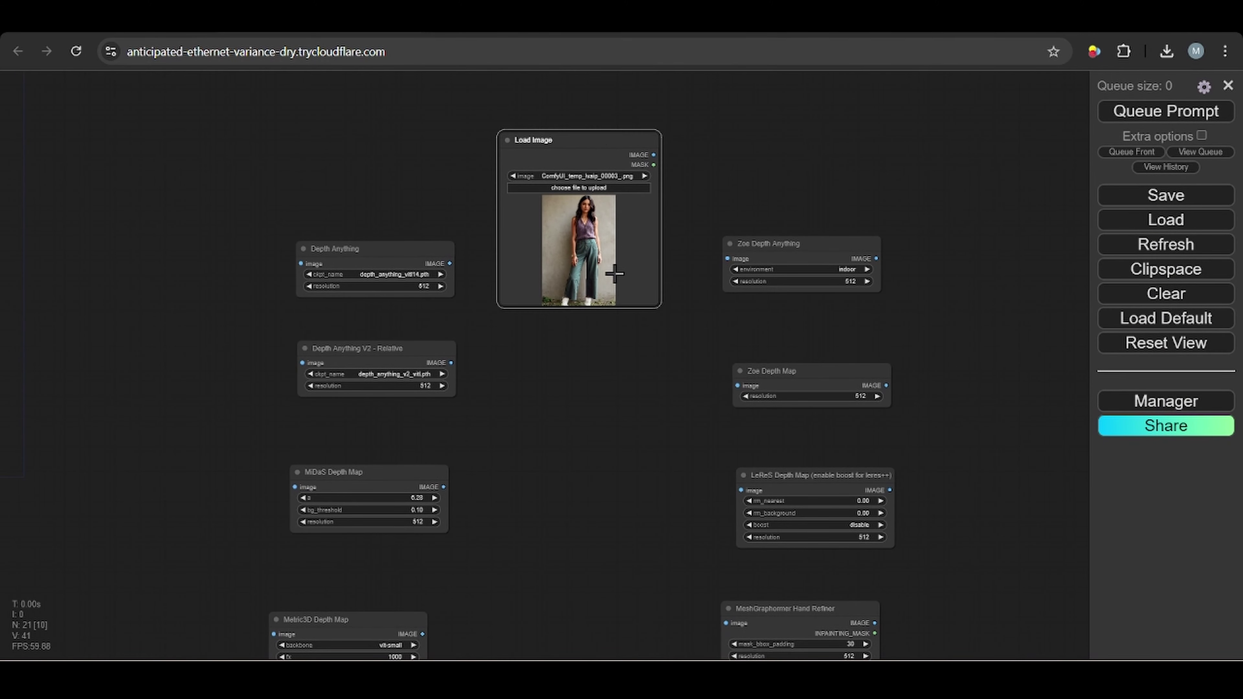
Connect the Load Image node's IMAGE output to the image inputs of Depth Anything and Zoe Depth Anything
scroll(615, 272, "up", 12)
left_click_drag(782, 232, 823, 614)
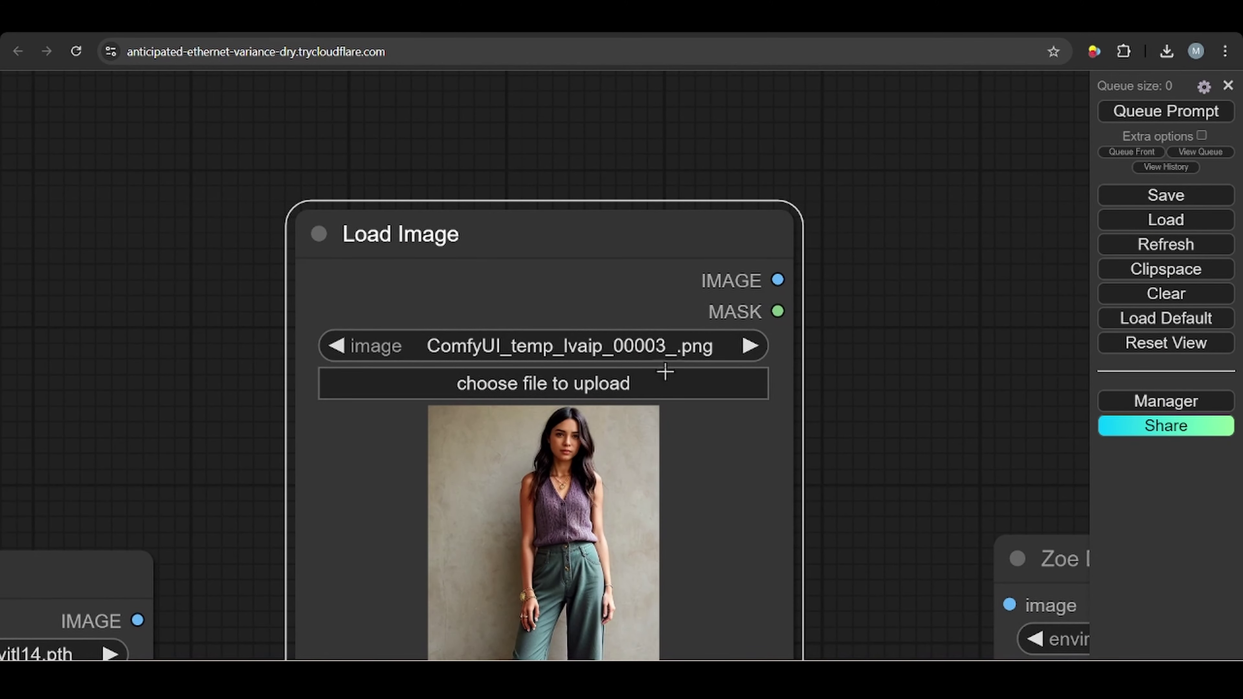
scroll(832, 412, "down", 5)
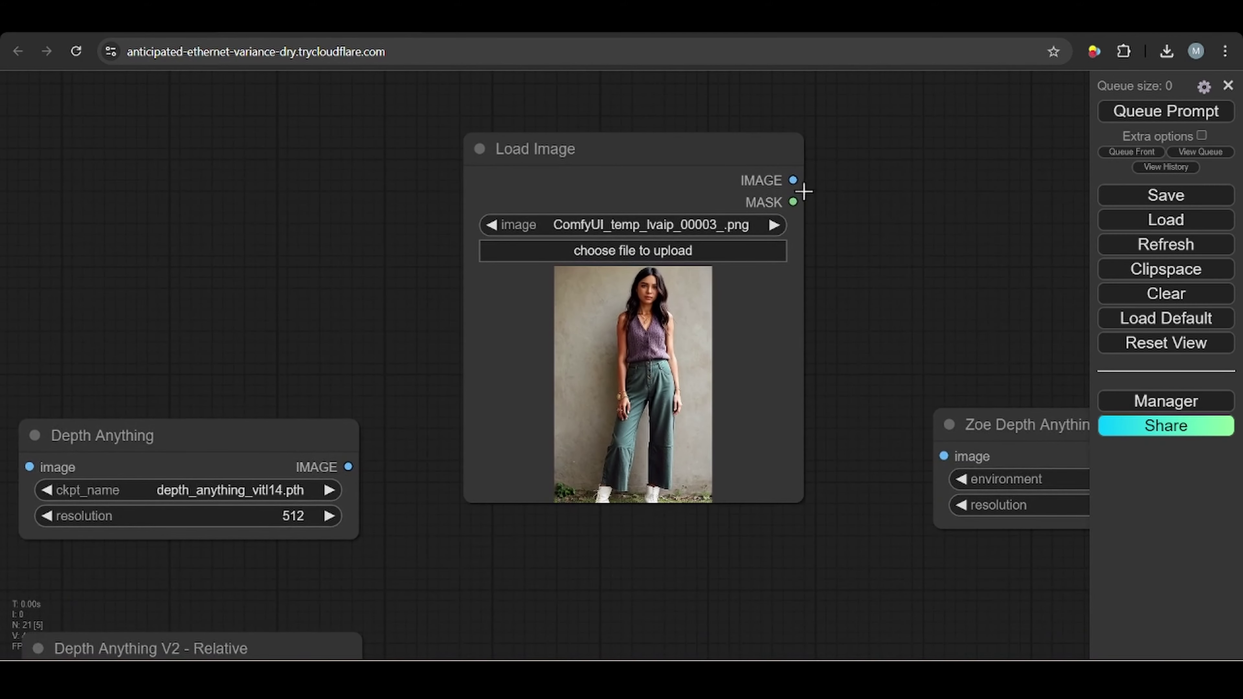
left_click_drag(793, 180, 30, 469)
left_click_drag(796, 181, 944, 455)
Connect the Load Image node's IMAGE output to Depth Anything V2 - Relative, Zoe Depth Map and the remaining depth preprocessor nodes
scroll(753, 638, "down", 1)
left_click_drag(753, 639, 764, 435)
scroll(767, 440, "down", 4)
left_click_drag(811, 489, 783, 462)
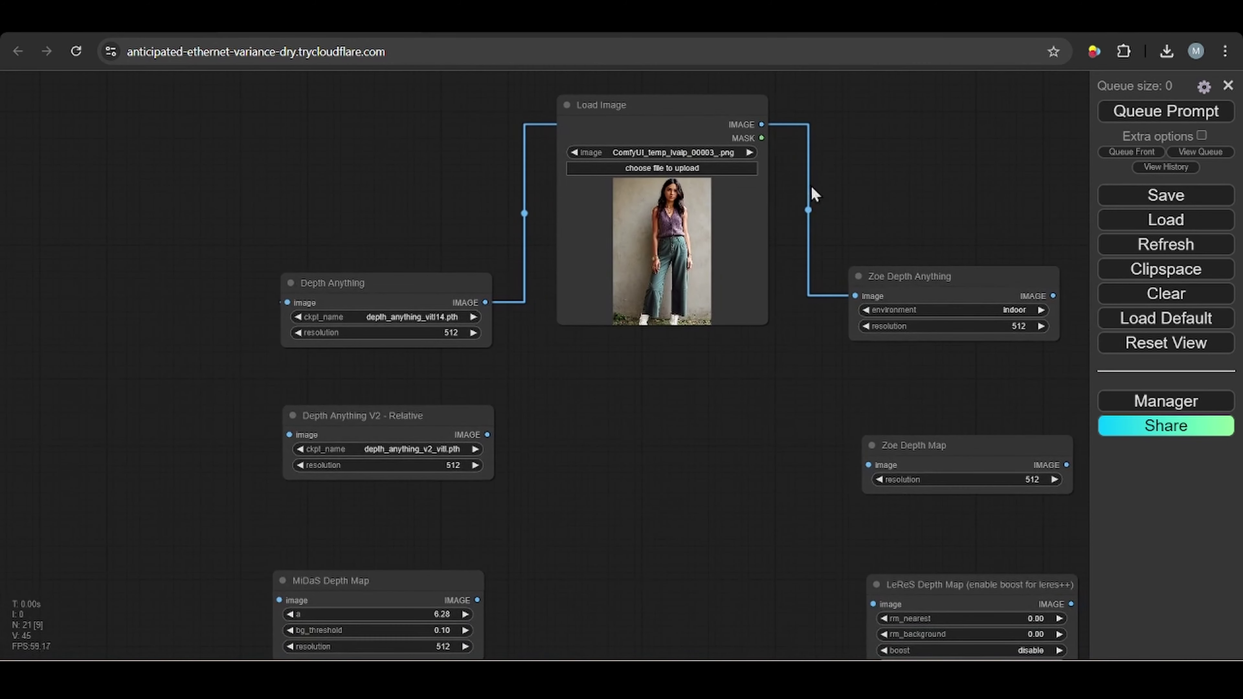
left_click_drag(761, 124, 290, 435)
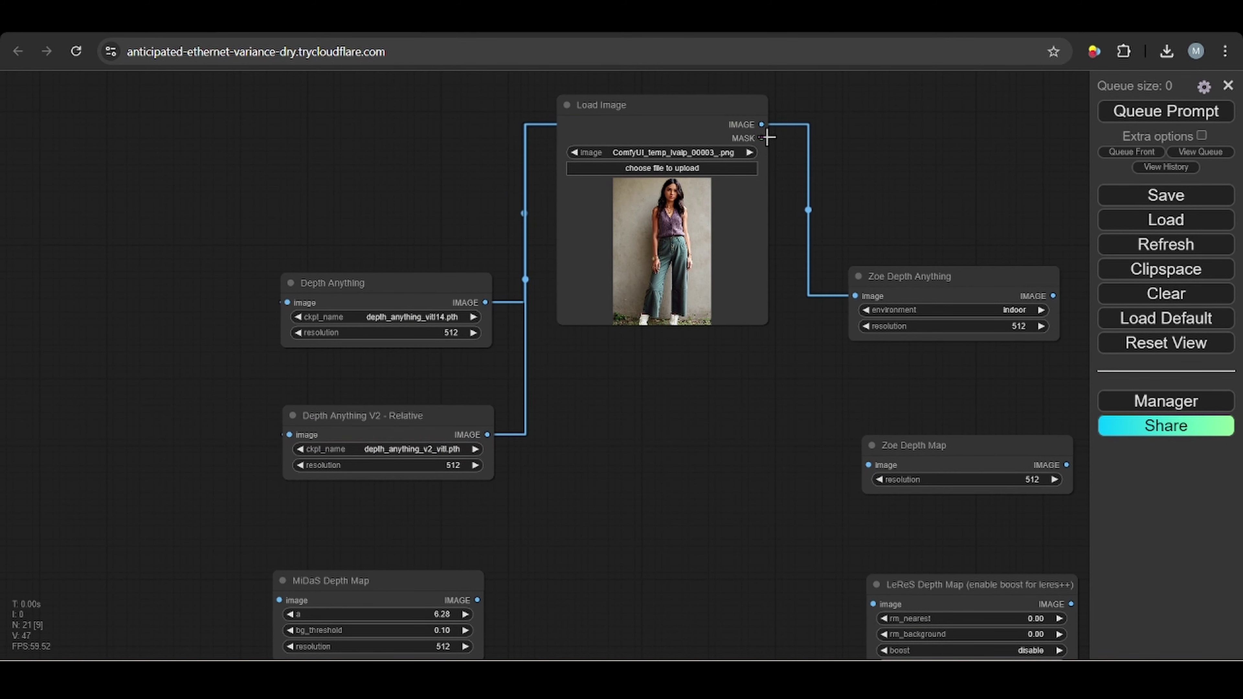
left_click_drag(763, 124, 868, 464)
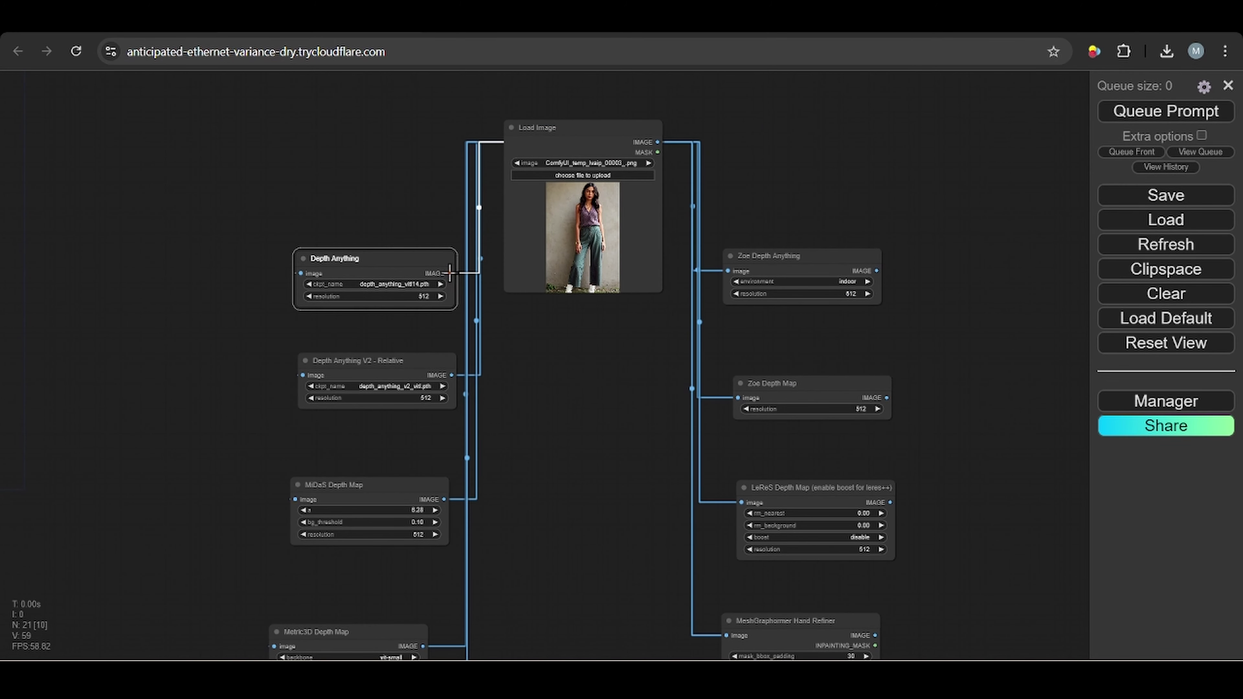
Attach a Preview Image node to each output of Depth Anything, Depth Anything V2 - Relative, MiDaS Depth Map and Metric3D Depth Map
left_click_drag(450, 273, 180, 276)
left_click(542, 476)
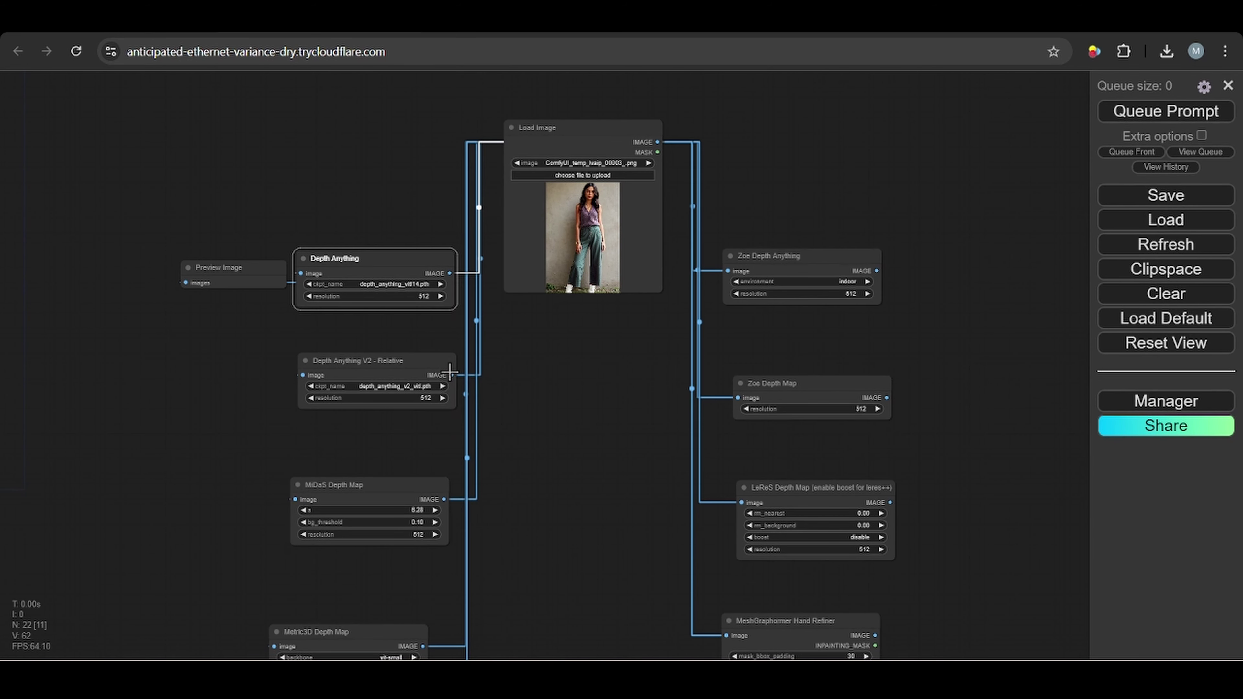
left_click_drag(450, 374, 534, 383)
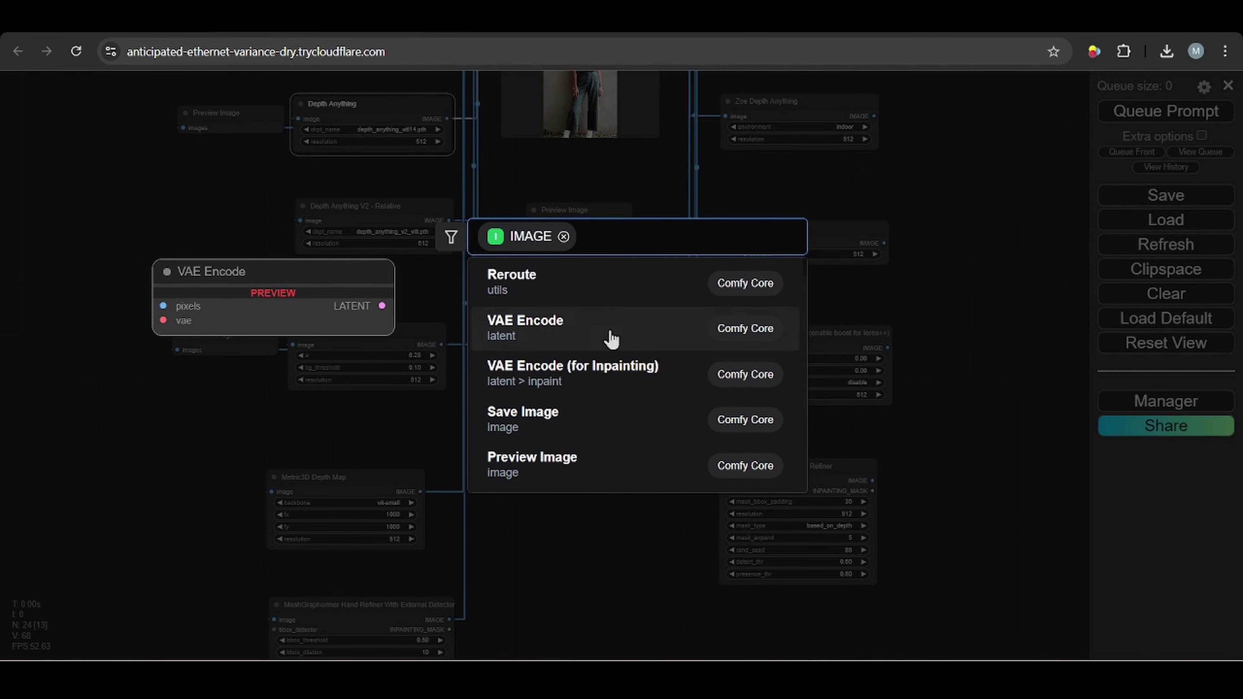
left_click(551, 463)
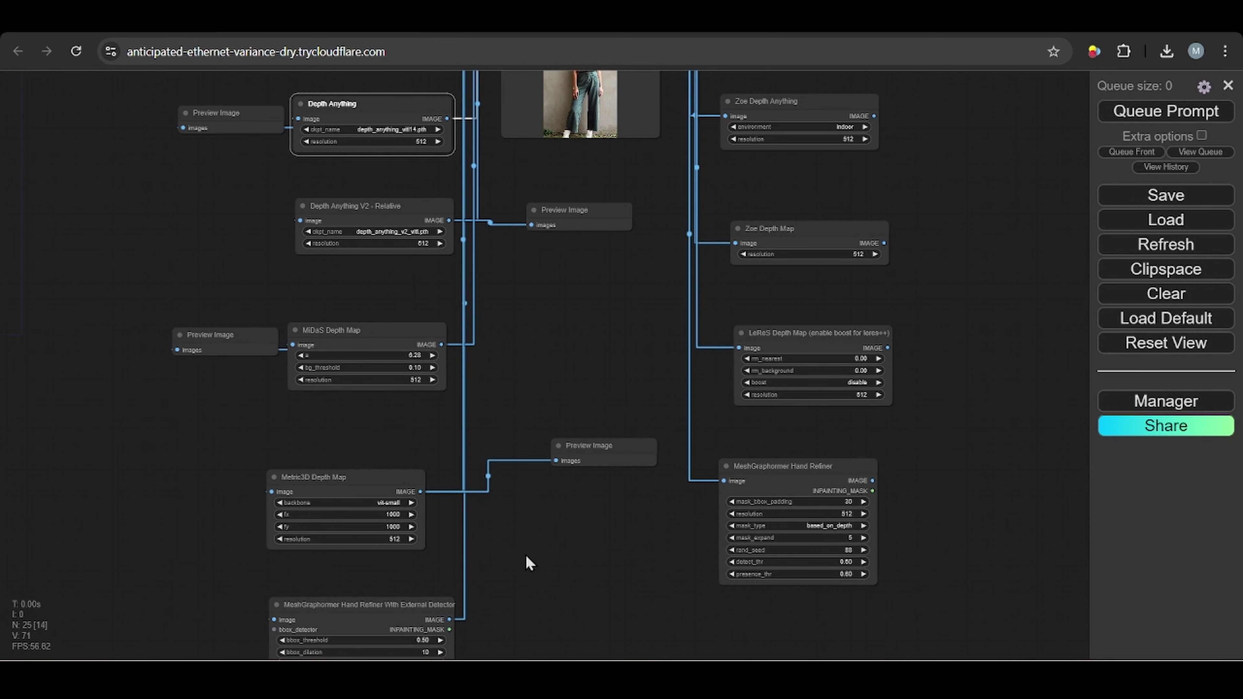
Attach a Preview Image node to the IMAGE output of MeshGraphormer Hand Refiner With External Detector
left_click_drag(526, 555, 538, 440)
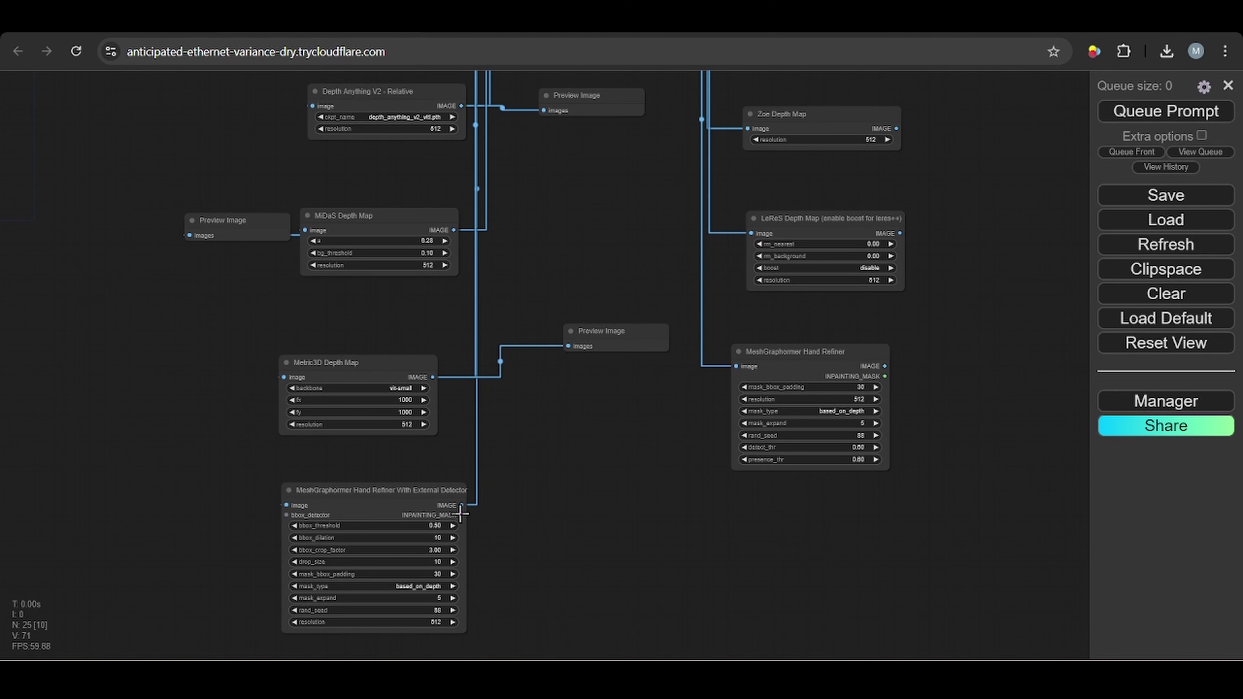
left_click_drag(461, 504, 224, 540)
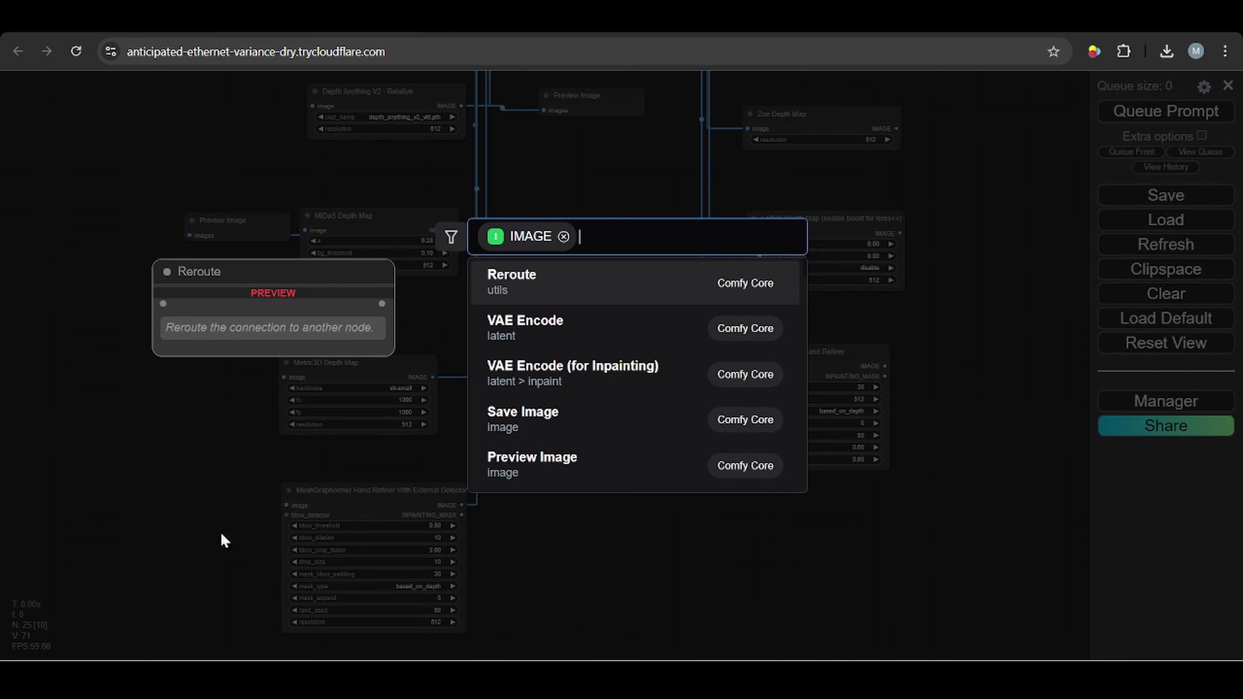
left_click(542, 465)
Attach a Preview Image node to the IMAGE output of Zoe Depth Anything
scroll(595, 504, "up", 2)
scroll(595, 503, "up", 3)
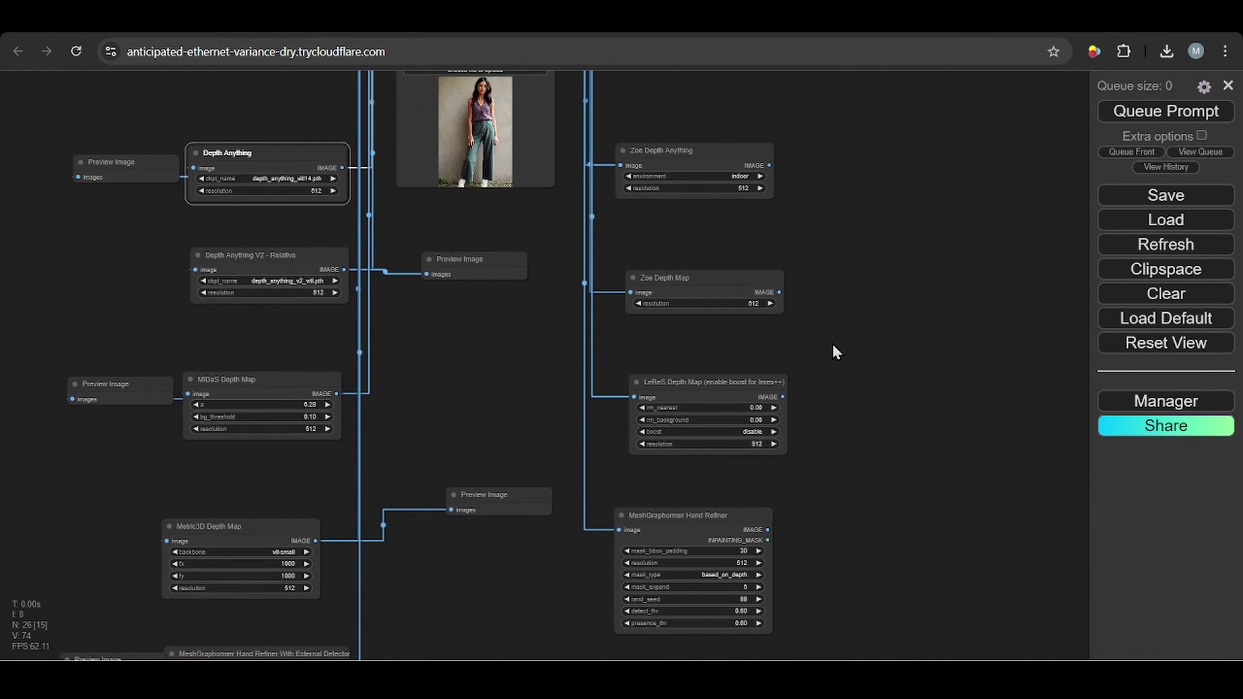
scroll(833, 372, "up", 1)
left_click_drag(766, 223, 852, 216)
left_click(595, 470)
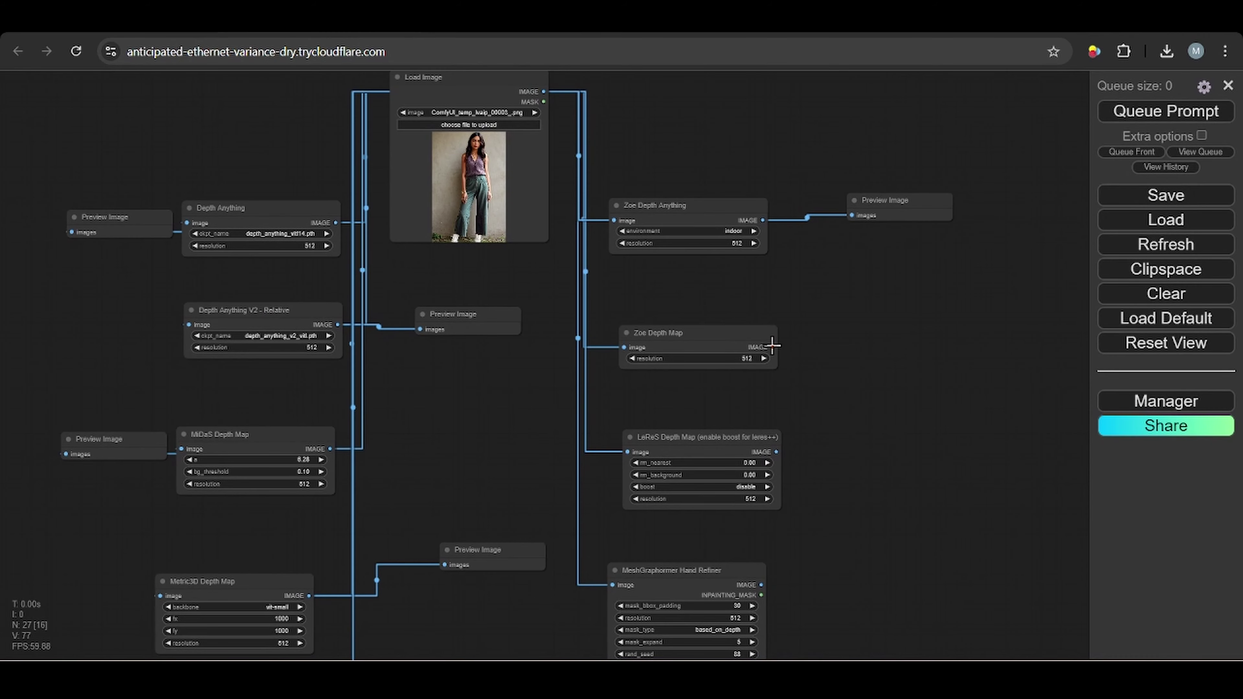
left_click_drag(772, 346, 889, 354)
scroll(682, 497, "down", 1)
left_click(683, 477)
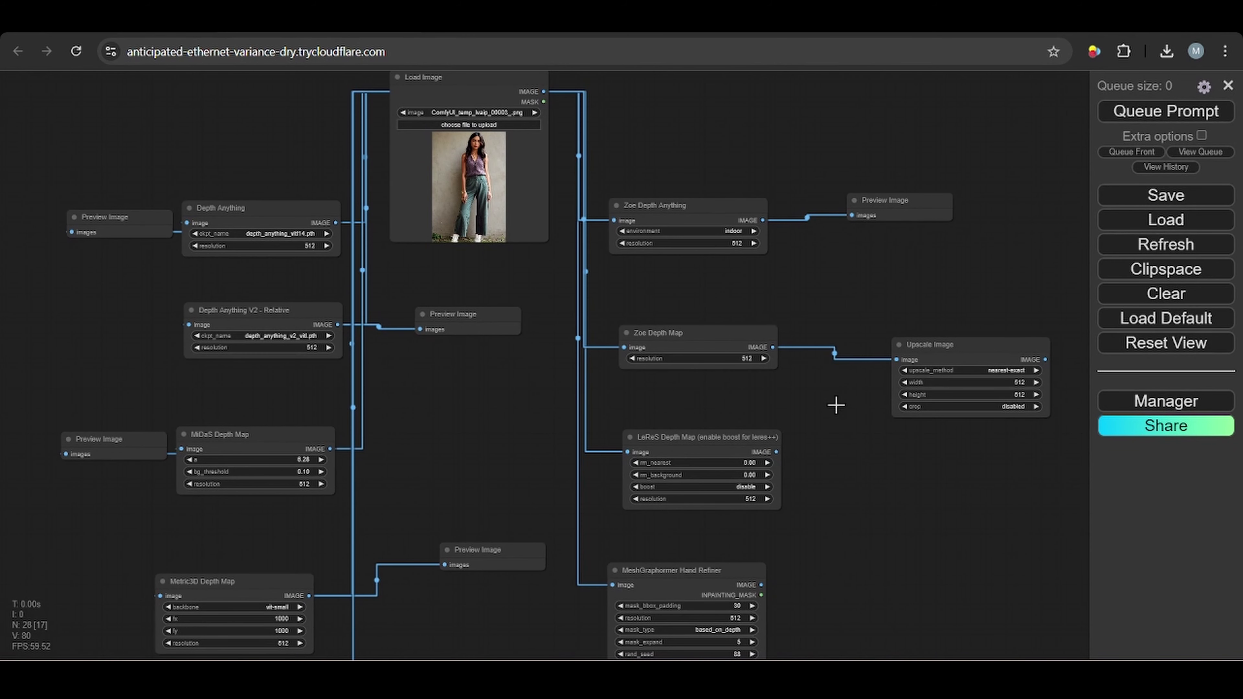
left_click(938, 349)
key("Delete")
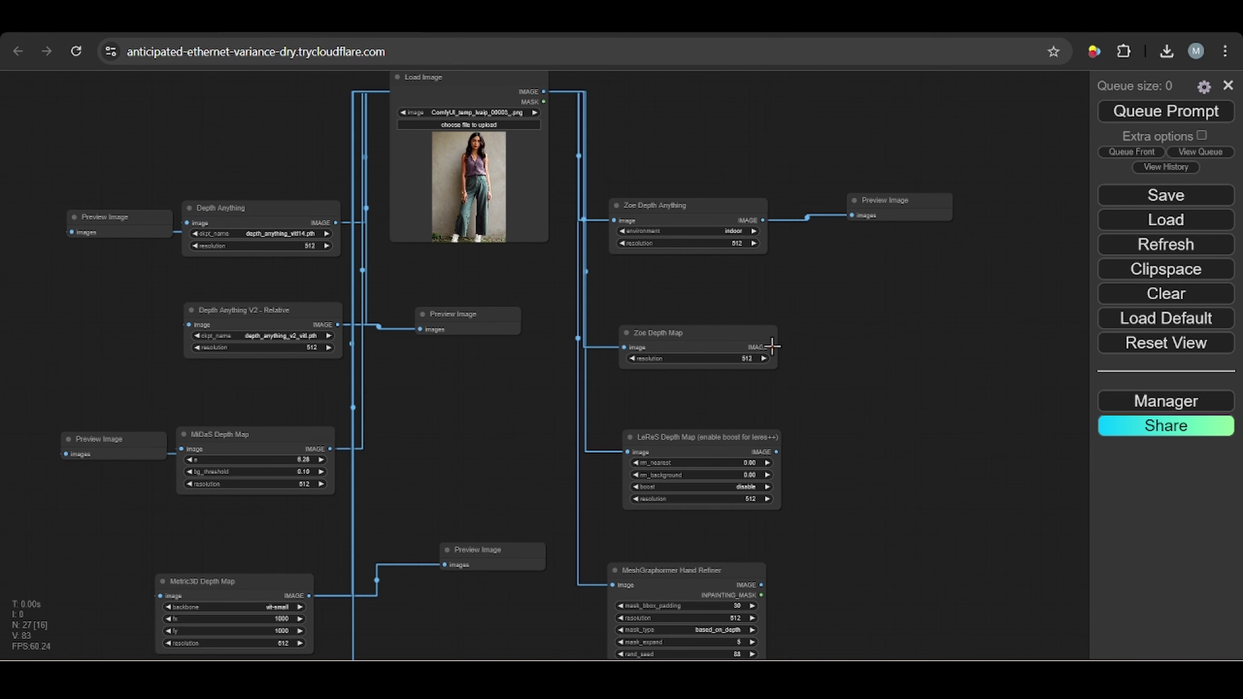
Attach a Preview Image node to the IMAGE output of Zoe Depth Map
left_click_drag(772, 347, 893, 321)
left_click(625, 461)
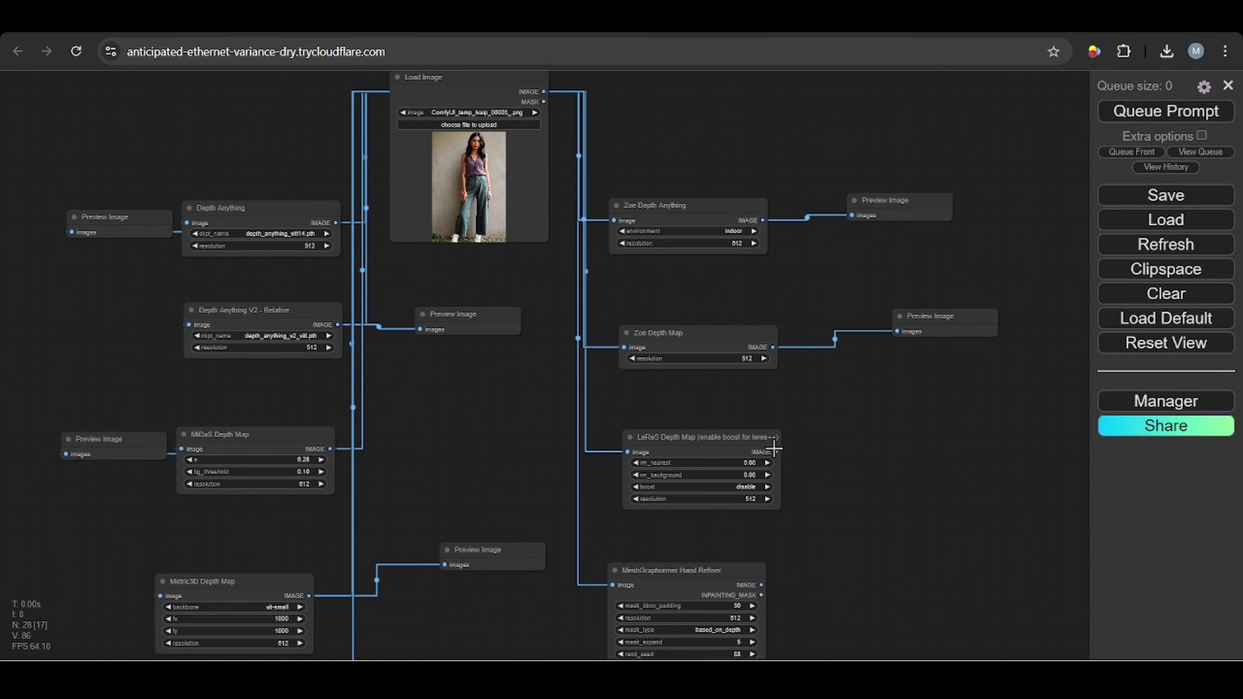
Attach a Preview Image node to the IMAGE output of LeReS Depth Map
left_click_drag(775, 449, 881, 449)
left_click(641, 478)
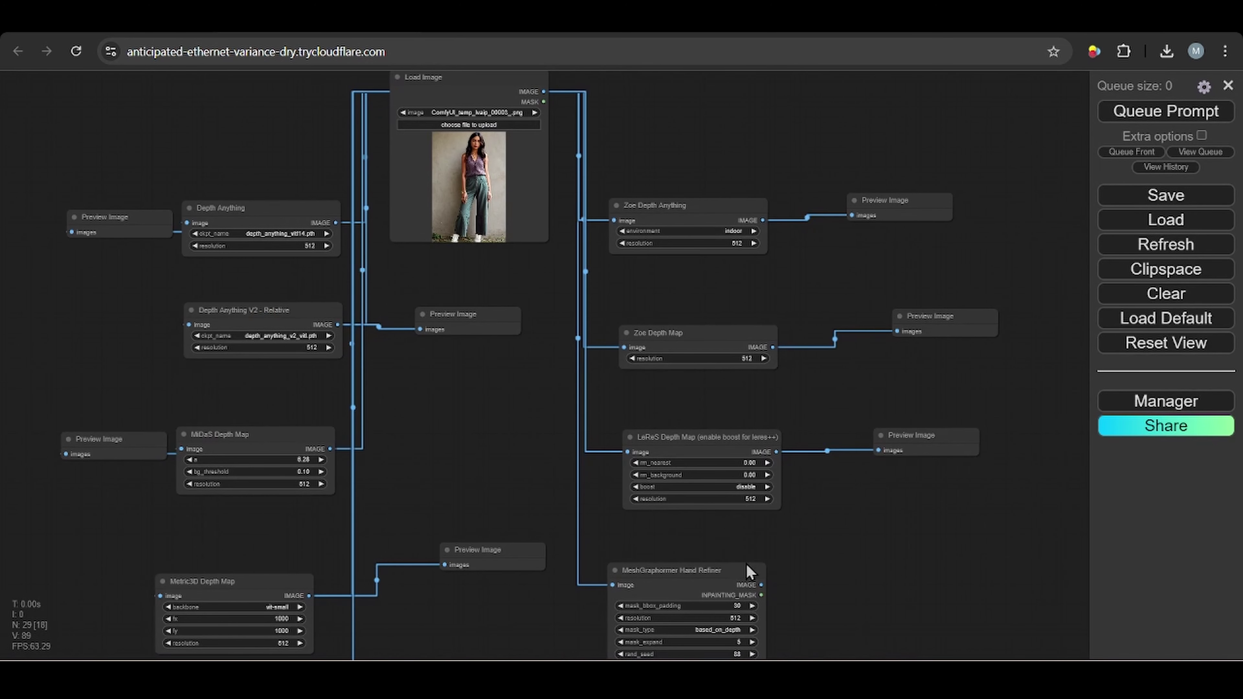
left_click_drag(761, 584, 810, 585)
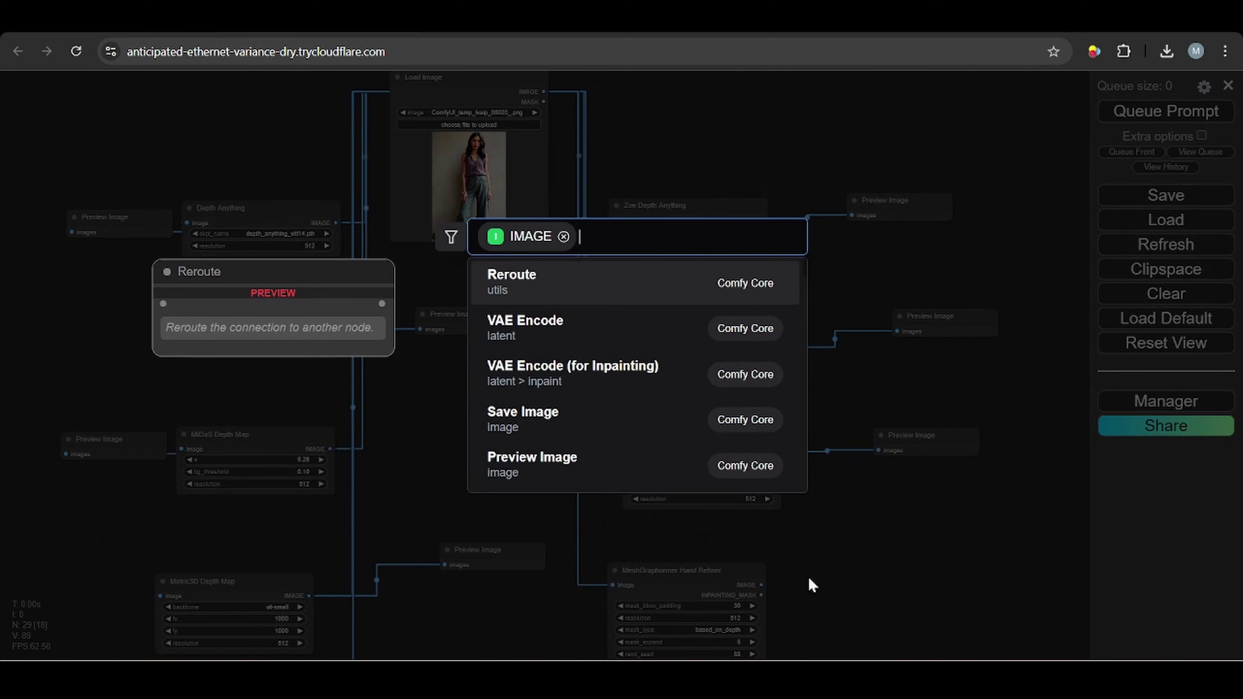
scroll(627, 440, "down", 1)
left_click(628, 473)
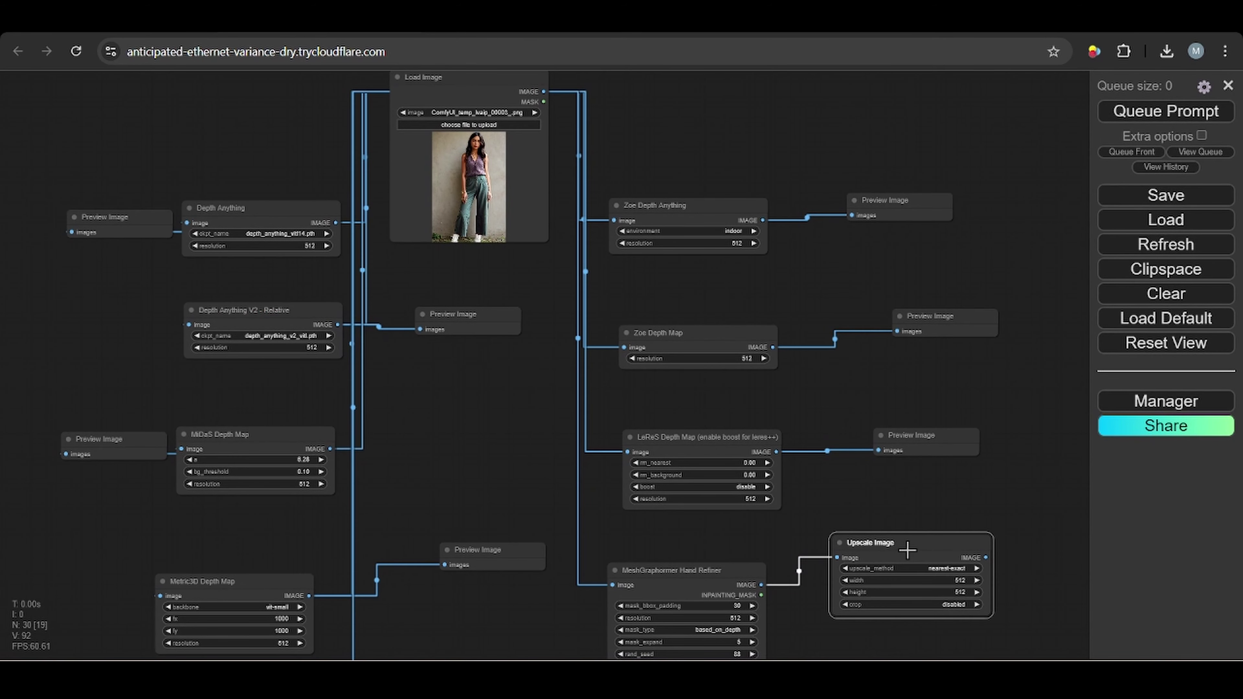
key("Delete")
Attach a Preview Image node to the IMAGE output of MeshGraphormer Hand Refiner
left_click_drag(762, 585, 922, 539)
scroll(588, 463, "down", 1)
left_click(588, 433)
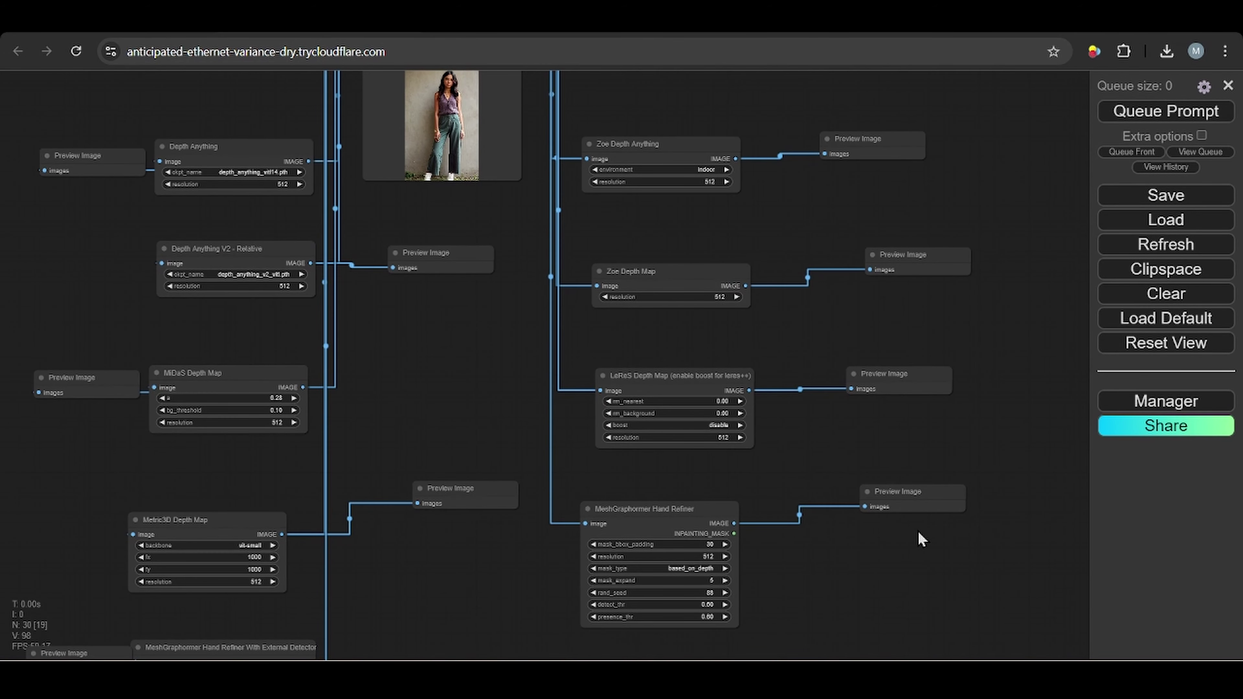
Queue the prompt to run the depth preprocessors on the loaded image
left_click_drag(929, 186, 901, 260)
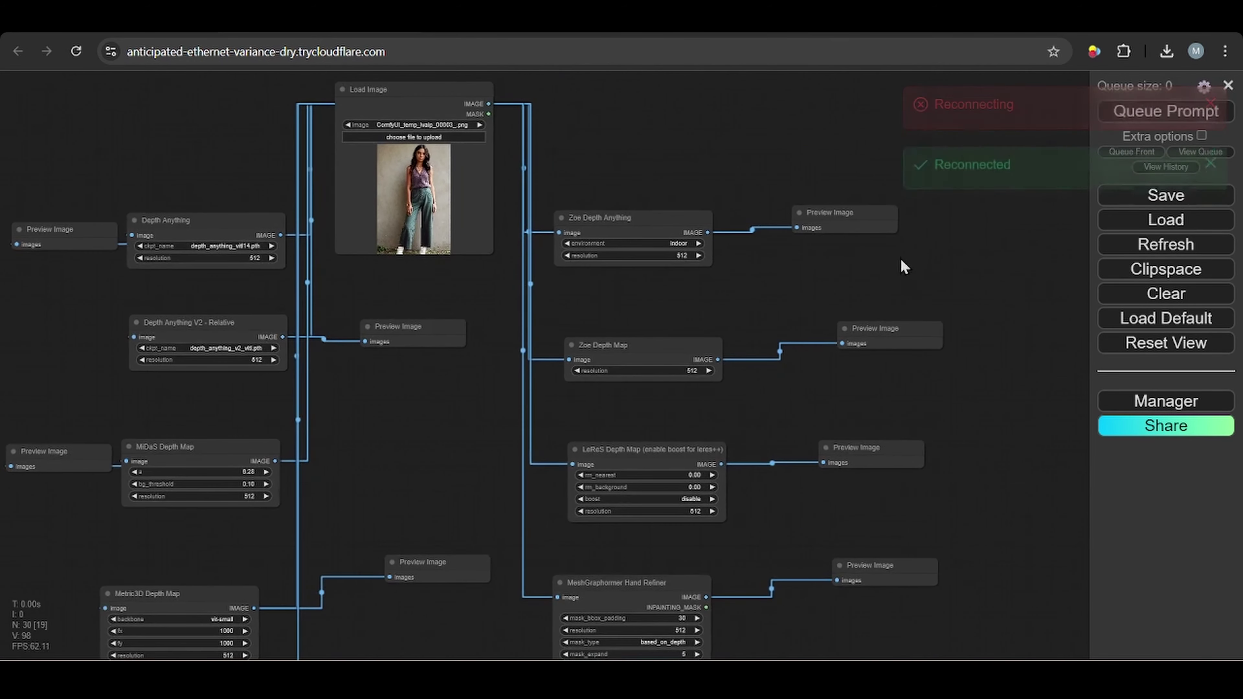
left_click(1214, 111)
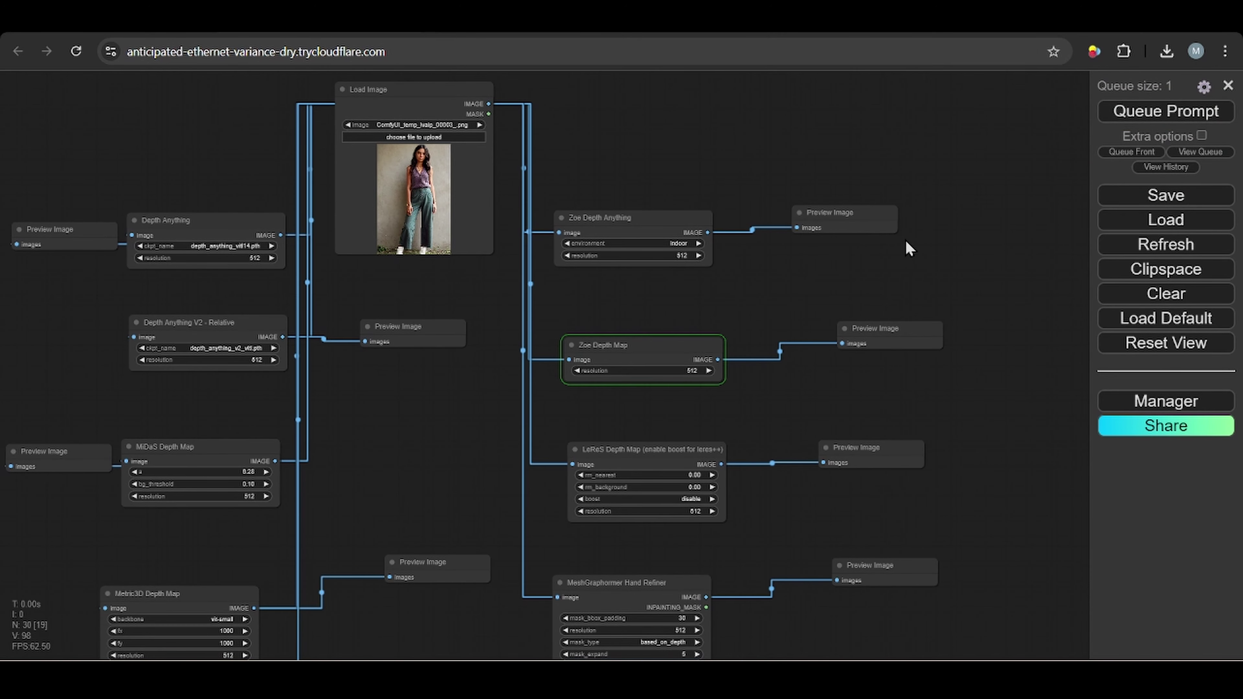
Check which nodes can feed the bbox_detector input of MeshGraphormer Hand Refiner With External Detector
scroll(634, 469, "up", 4)
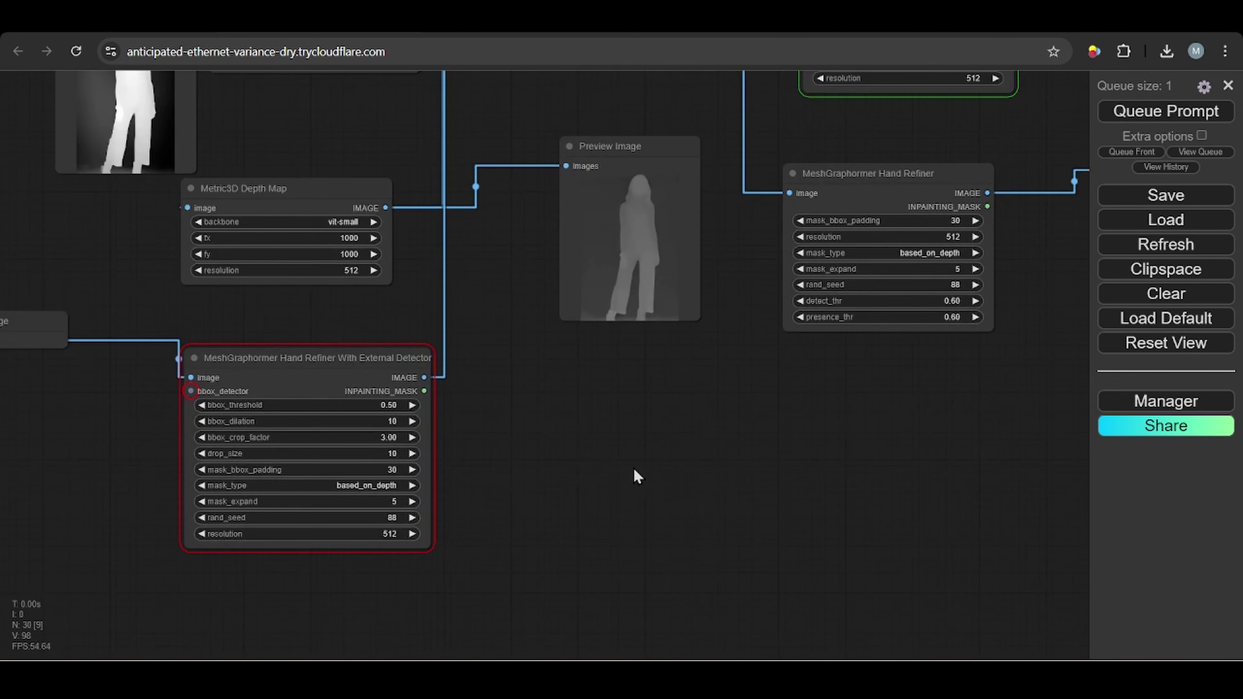
left_click_drag(611, 441, 897, 435)
scroll(385, 463, "up", 1)
scroll(385, 465, "up", 3)
left_click_drag(519, 352, 416, 372)
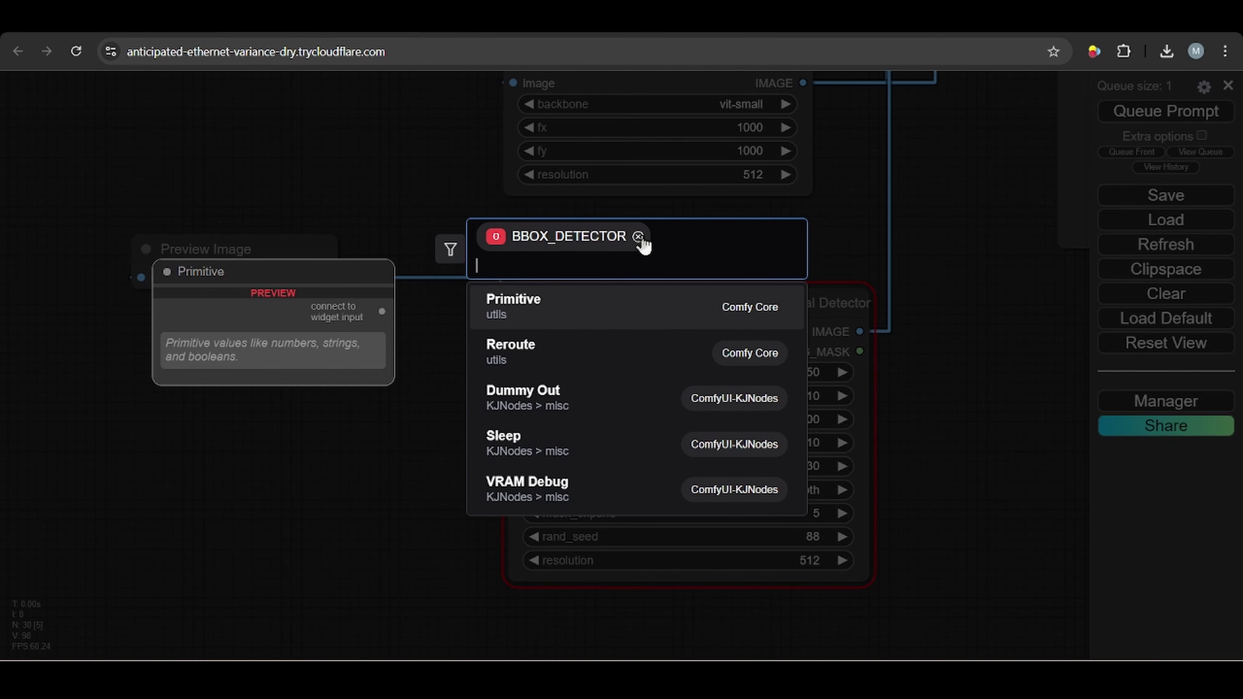
left_click(638, 236)
left_click(915, 363)
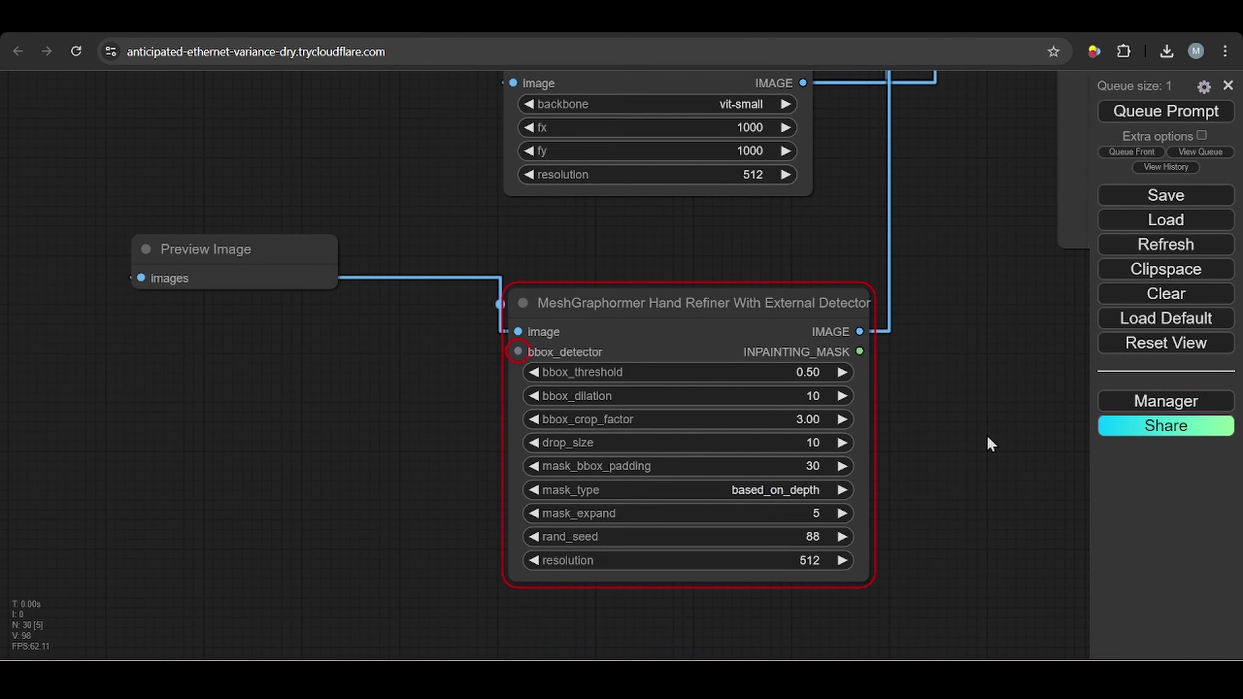
Delete the MeshGraphormer Hand Refiner With External Detector node
left_click(701, 335)
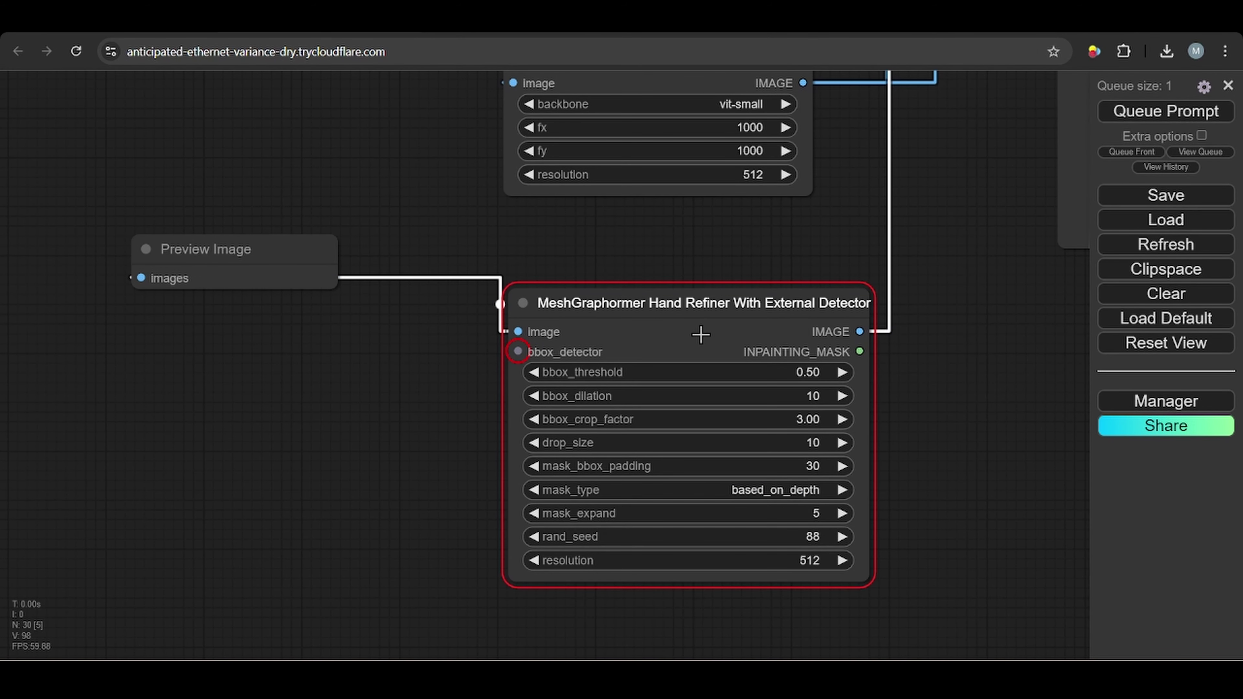
key("Delete")
scroll(701, 335, "down", 10)
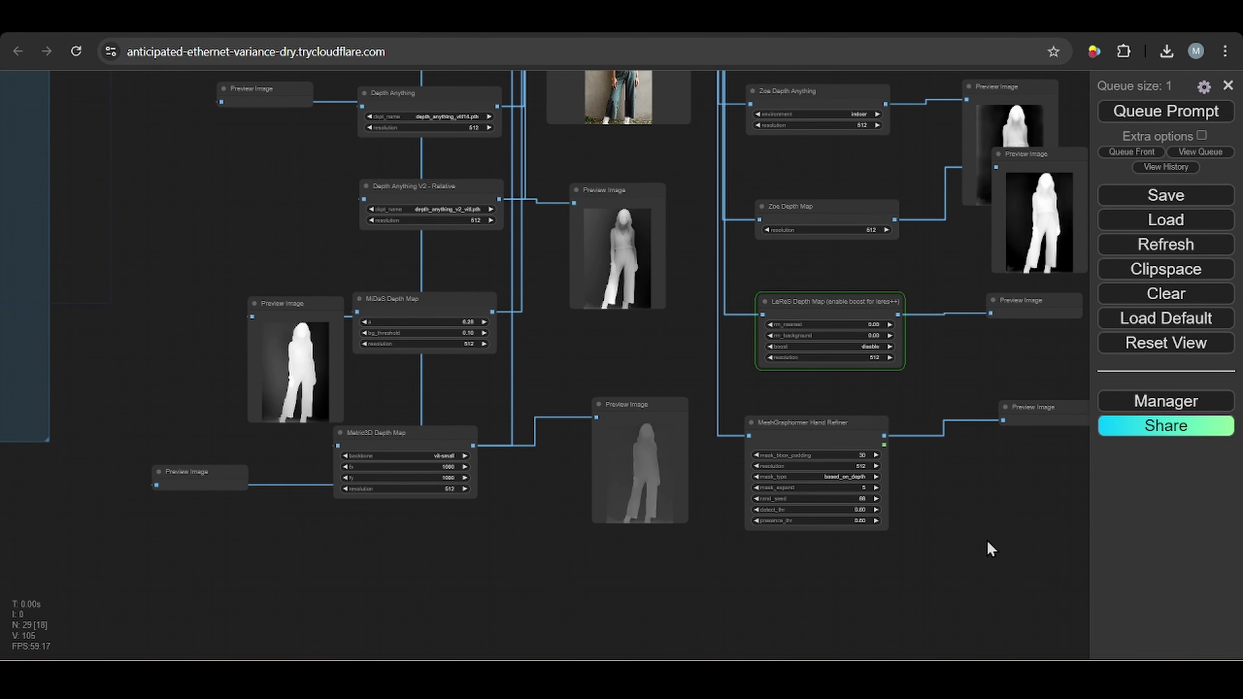
Shift the Depth Anything preview and the Depth Anything V2 - Relative node further left to space out the layout
left_click_drag(989, 539, 879, 698)
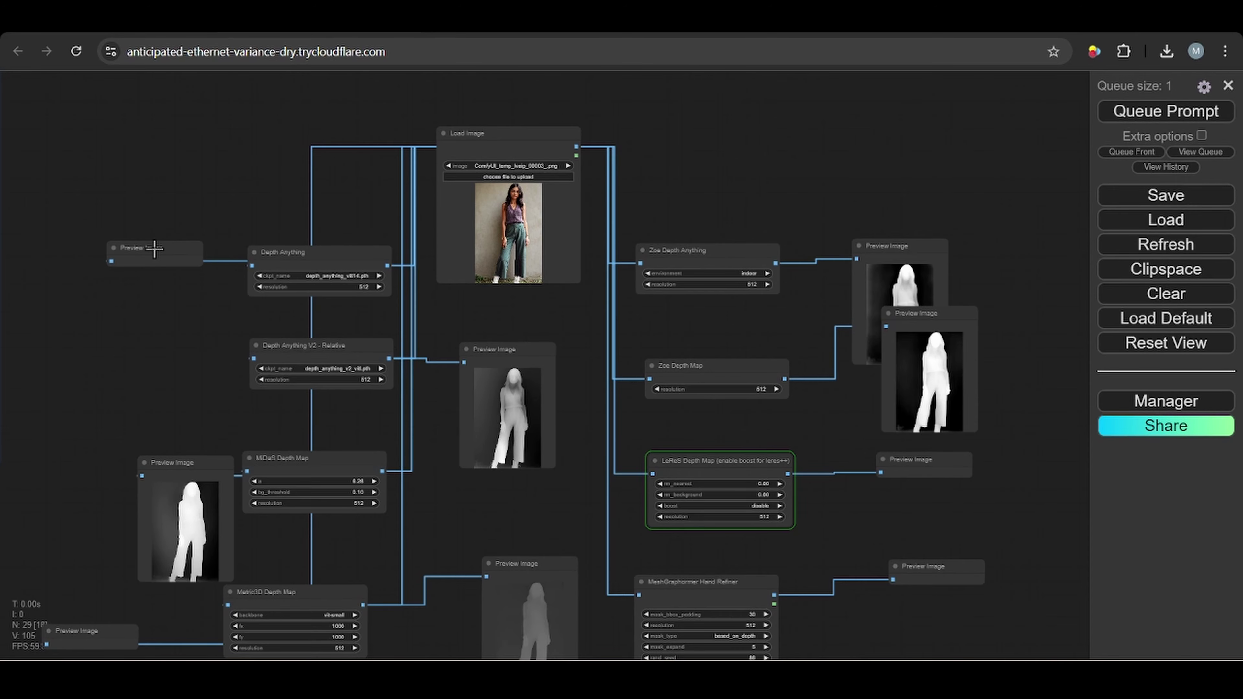
left_click_drag(154, 249, 126, 254)
left_click_drag(333, 358, 252, 346)
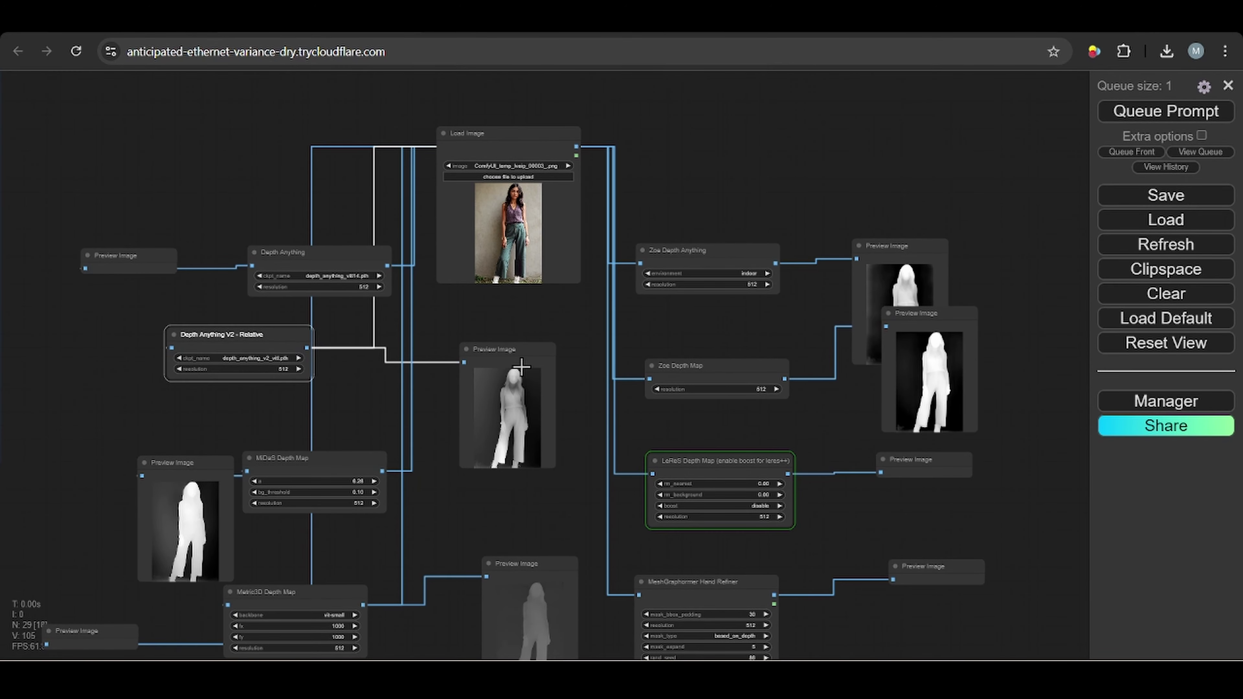
Examine the generated depth previews of Depth Anything V2 - Relative and Zoe Depth Map up close
left_click(513, 349)
scroll(507, 500, "up", 6)
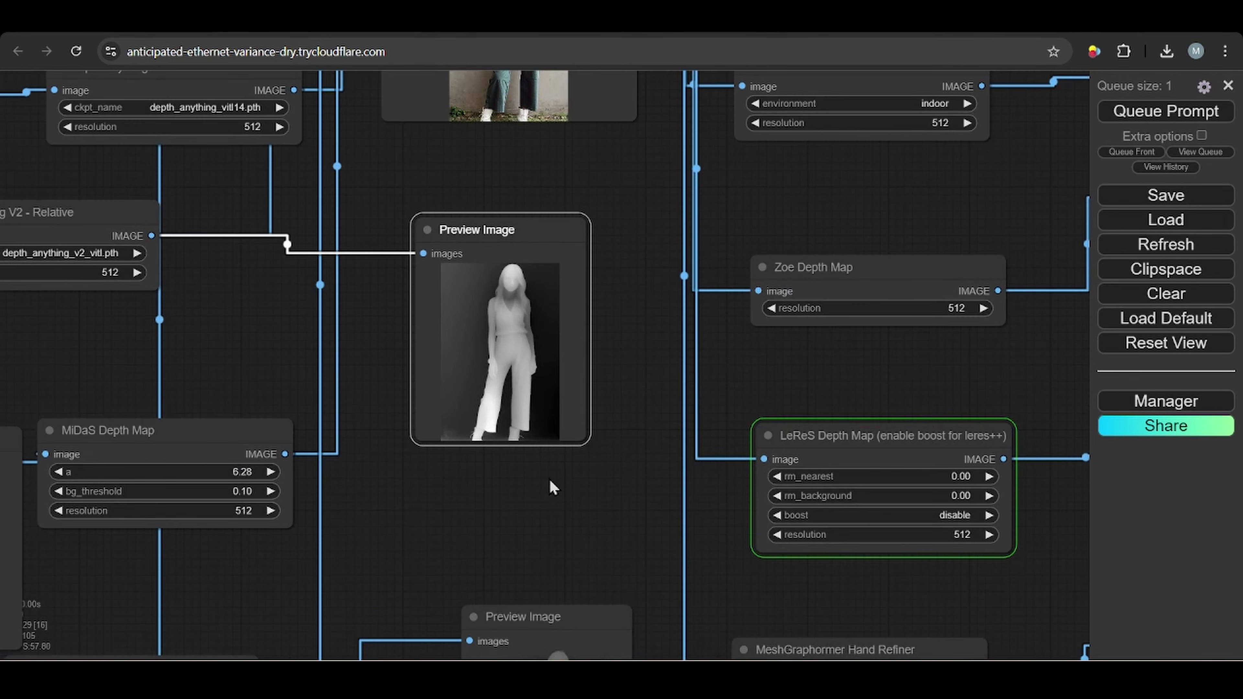
left_click_drag(551, 482, 554, 533)
scroll(555, 263, "up", 1)
scroll(553, 256, "up", 5)
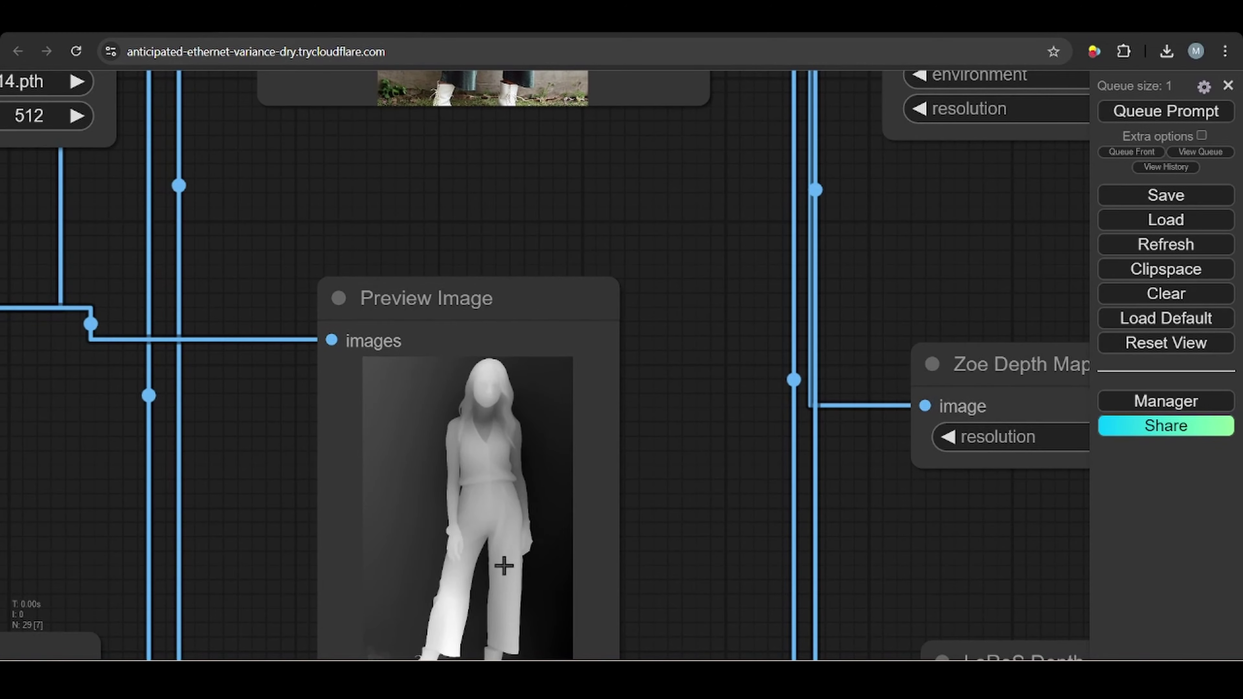
left_click_drag(677, 428, 464, 337)
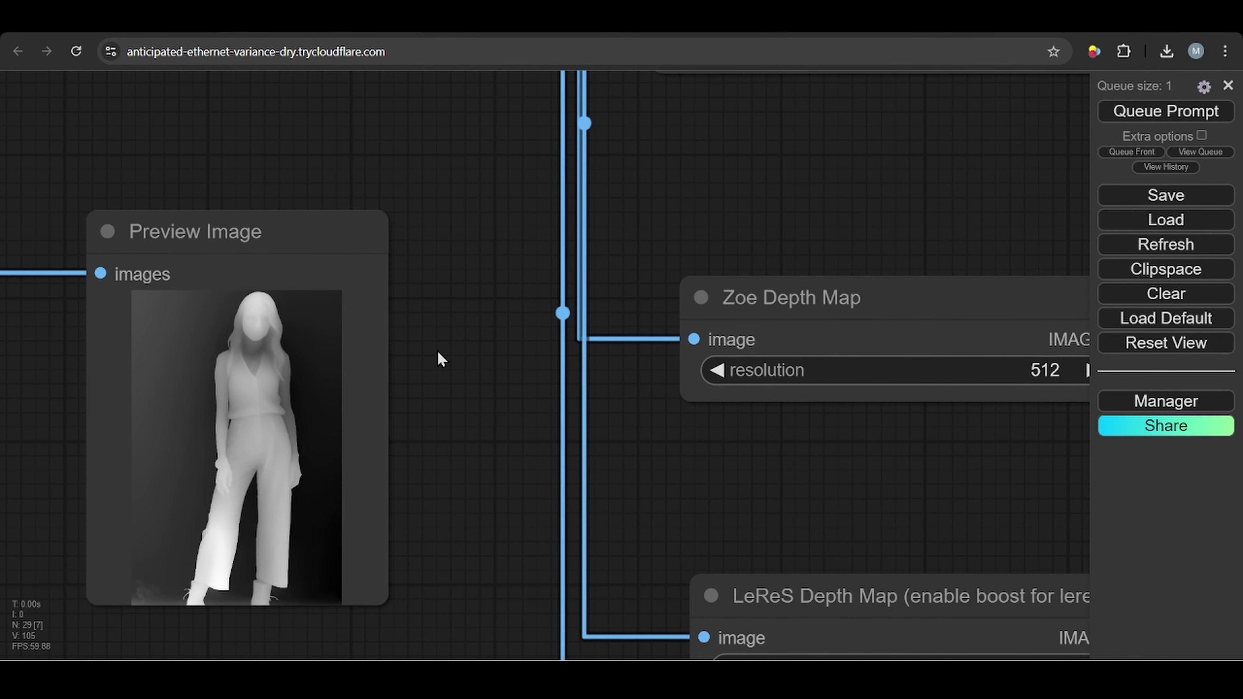
scroll(441, 357, "down", 8)
left_click_drag(979, 340, 543, 381)
scroll(752, 358, "up", 5)
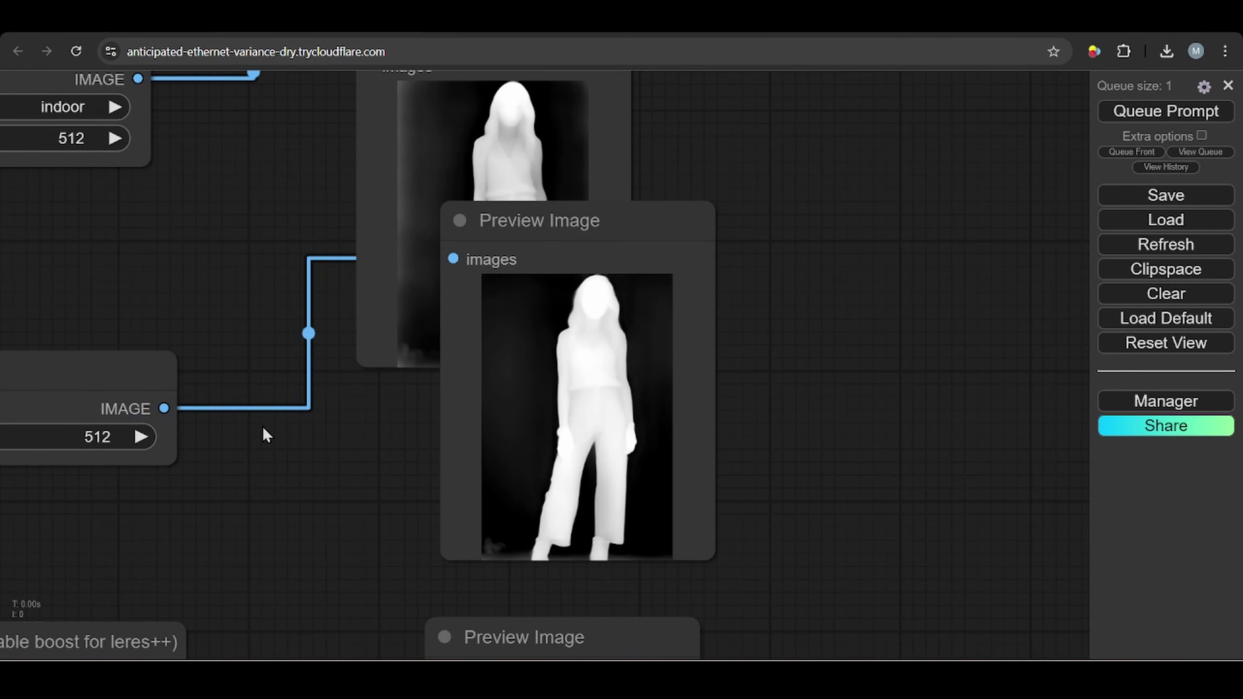
Move the Zoe Depth Map preview clear of the Zoe Depth Anything preview, out to its right
left_click_drag(525, 258, 827, 396)
scroll(538, 499, "down", 5)
left_click_drag(510, 508, 667, 363)
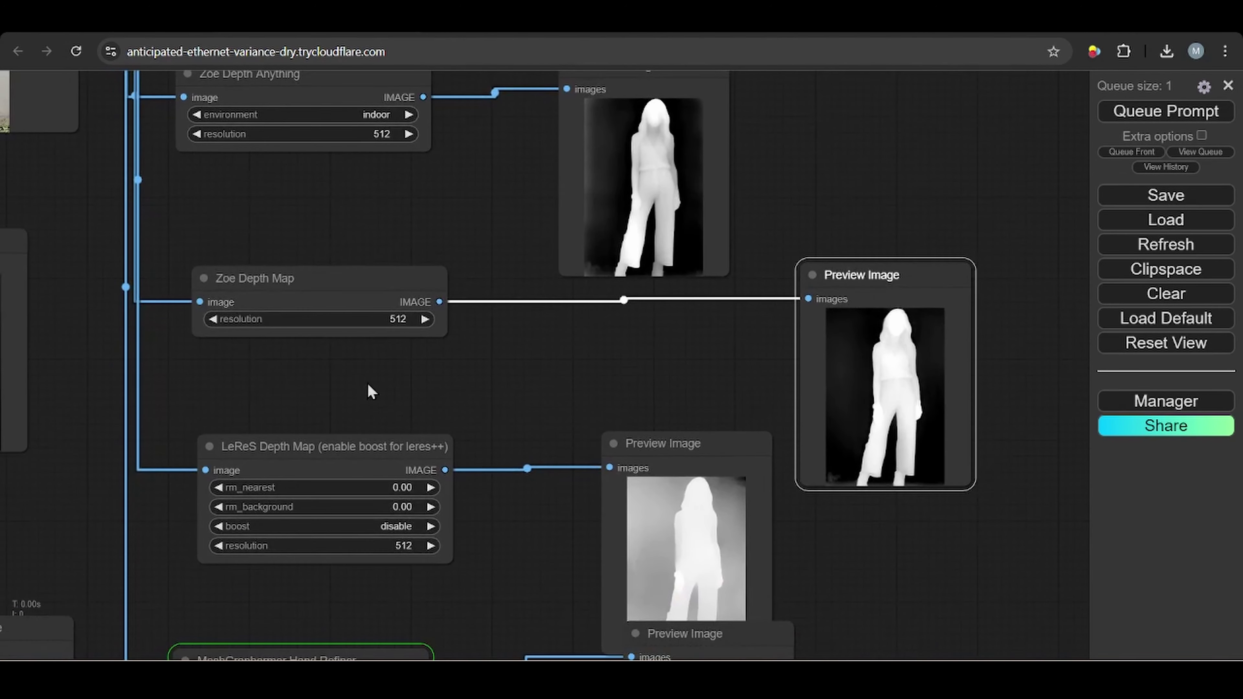
scroll(301, 280, "down", 1)
left_click_drag(771, 205, 815, 277)
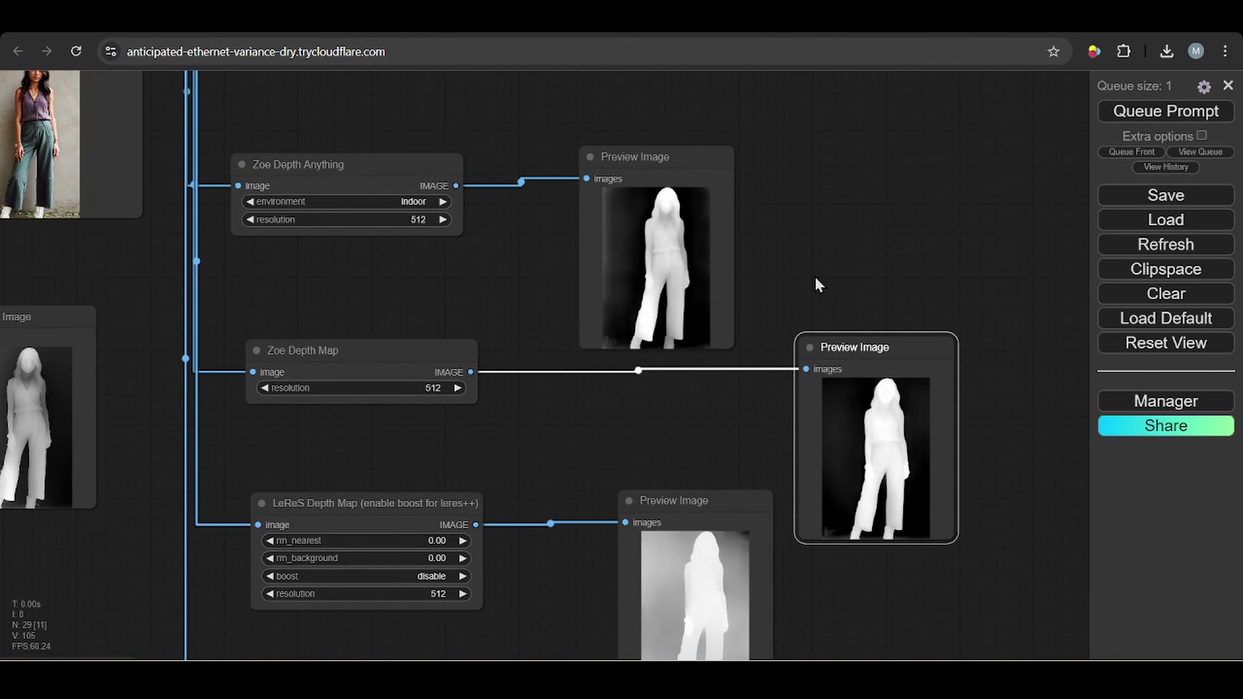
Move the MeshGraphormer Hand Refiner node and its preview down, clear of the LeReS Depth Map preview
left_click_drag(624, 461, 669, 175)
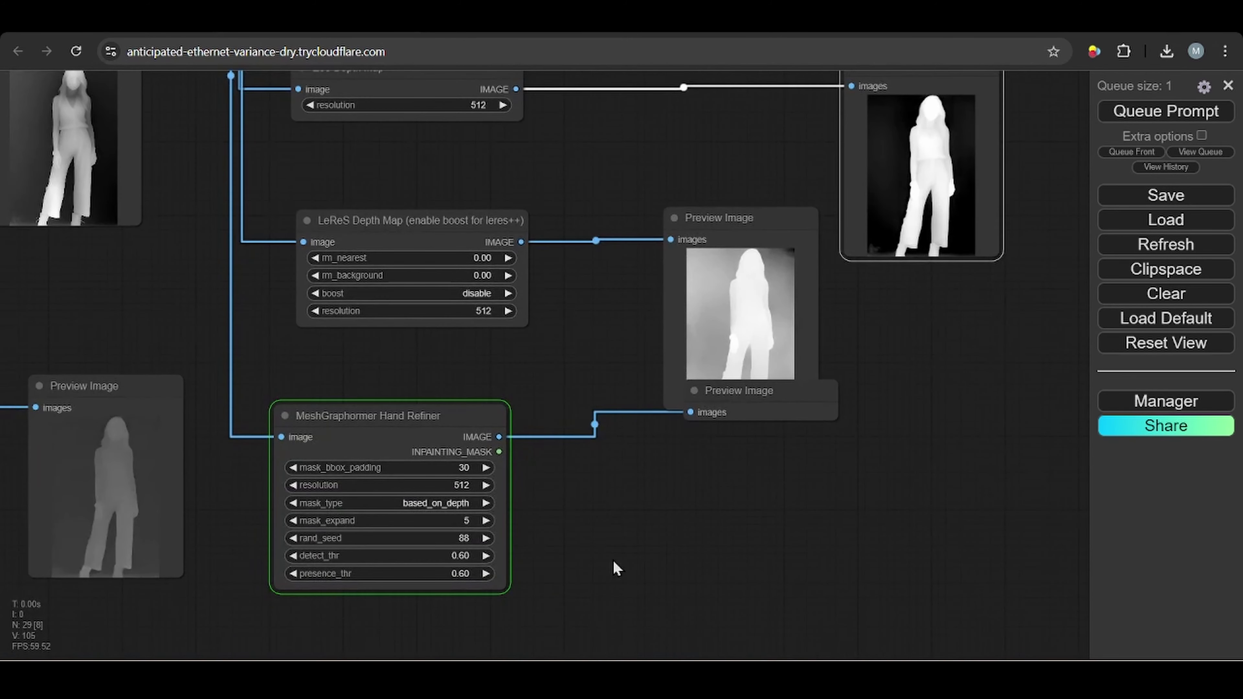
left_click_drag(617, 568, 804, 449)
scroll(805, 450, "down", 1)
left_click_drag(730, 535, 797, 568)
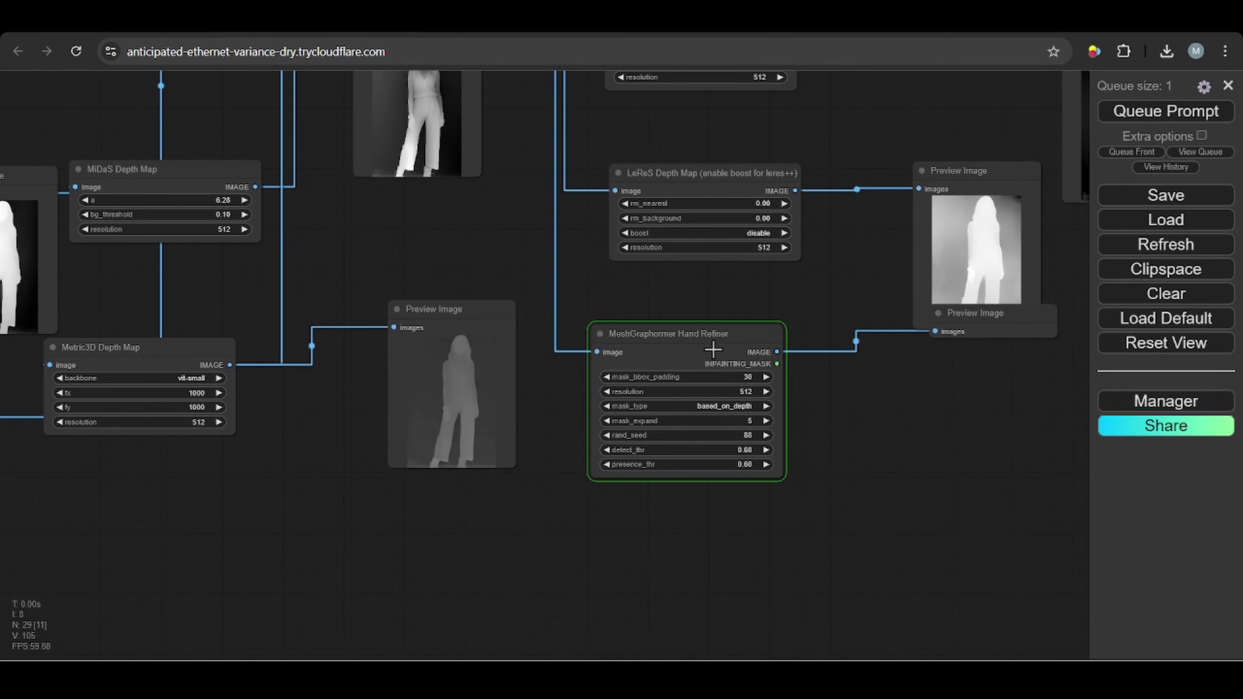
left_click_drag(713, 349, 715, 396)
left_click_drag(1004, 314, 959, 399)
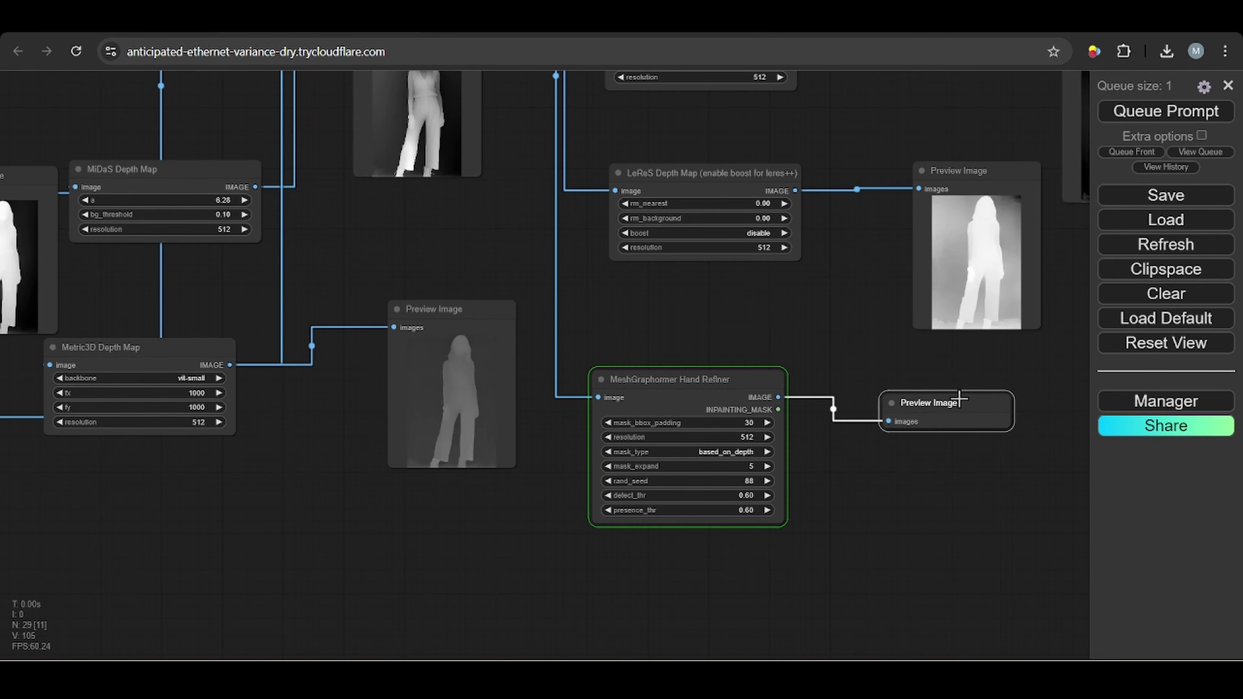
Compare the depth previews of Depth Anything, Depth Anything V2 - Relative and Metric3D Depth Map with the source image
scroll(543, 456, "down", 6)
left_click_drag(185, 284, 362, 354)
scroll(174, 267, "up", 5)
scroll(329, 338, "up", 6)
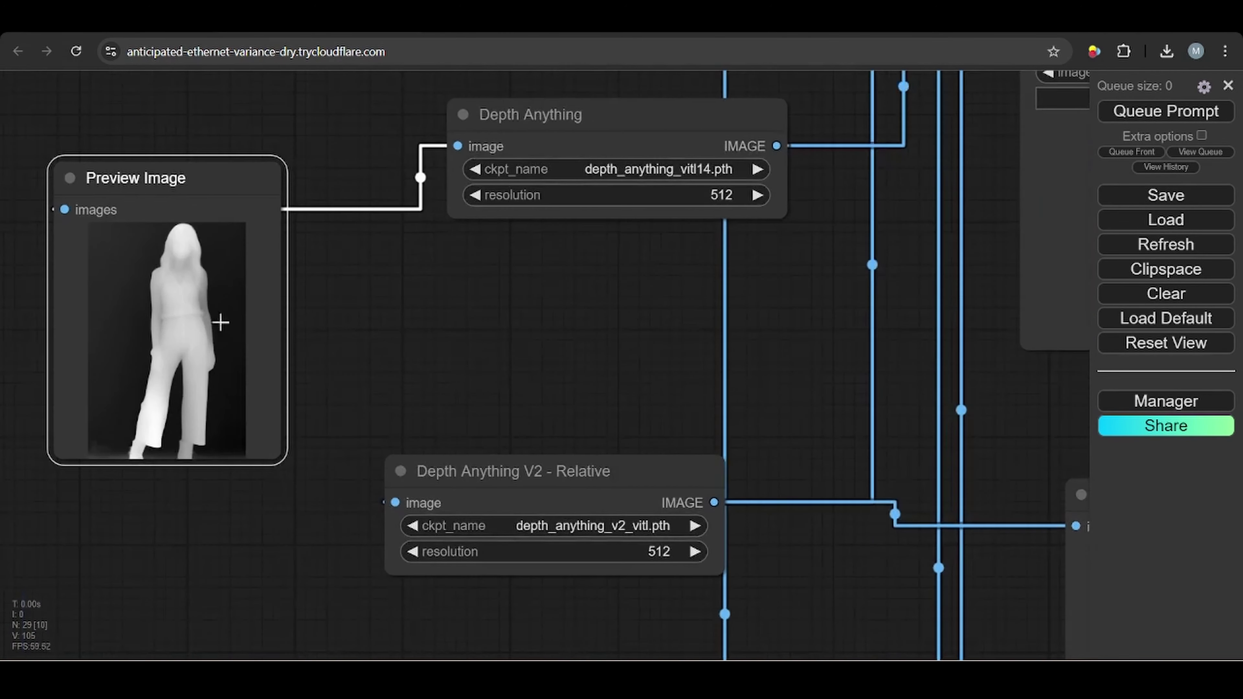
scroll(422, 344, "down", 3)
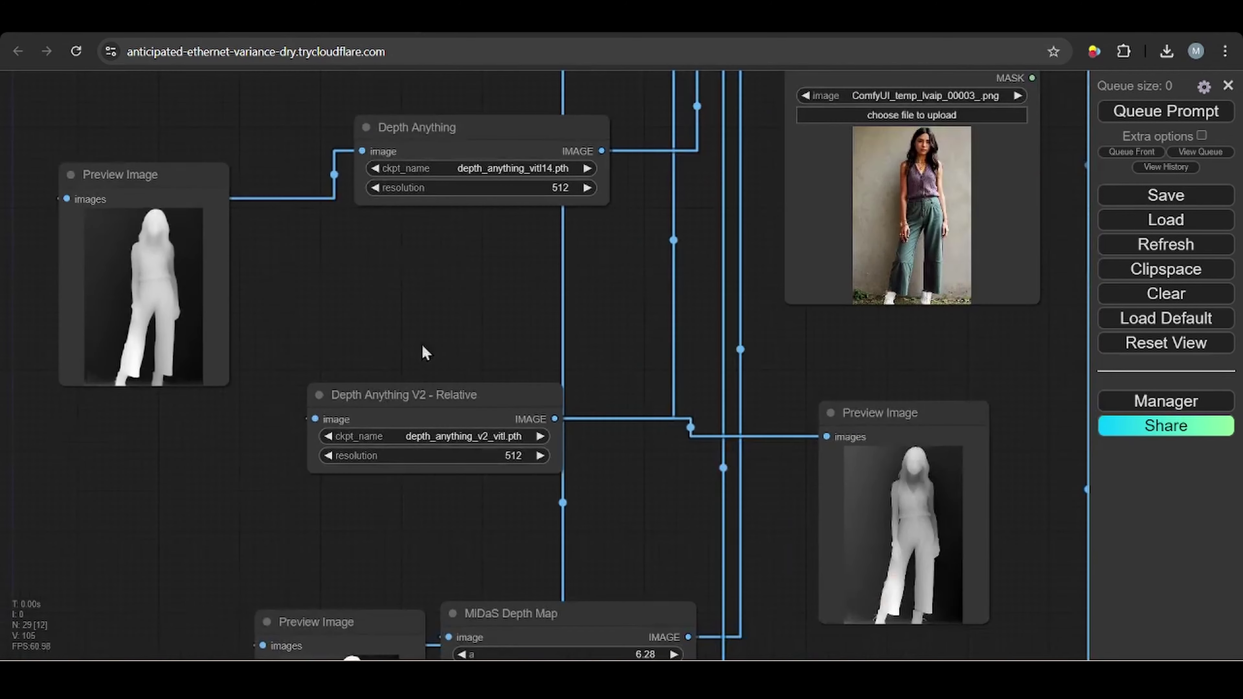
left_click_drag(676, 520, 443, 480)
scroll(649, 522, "down", 3)
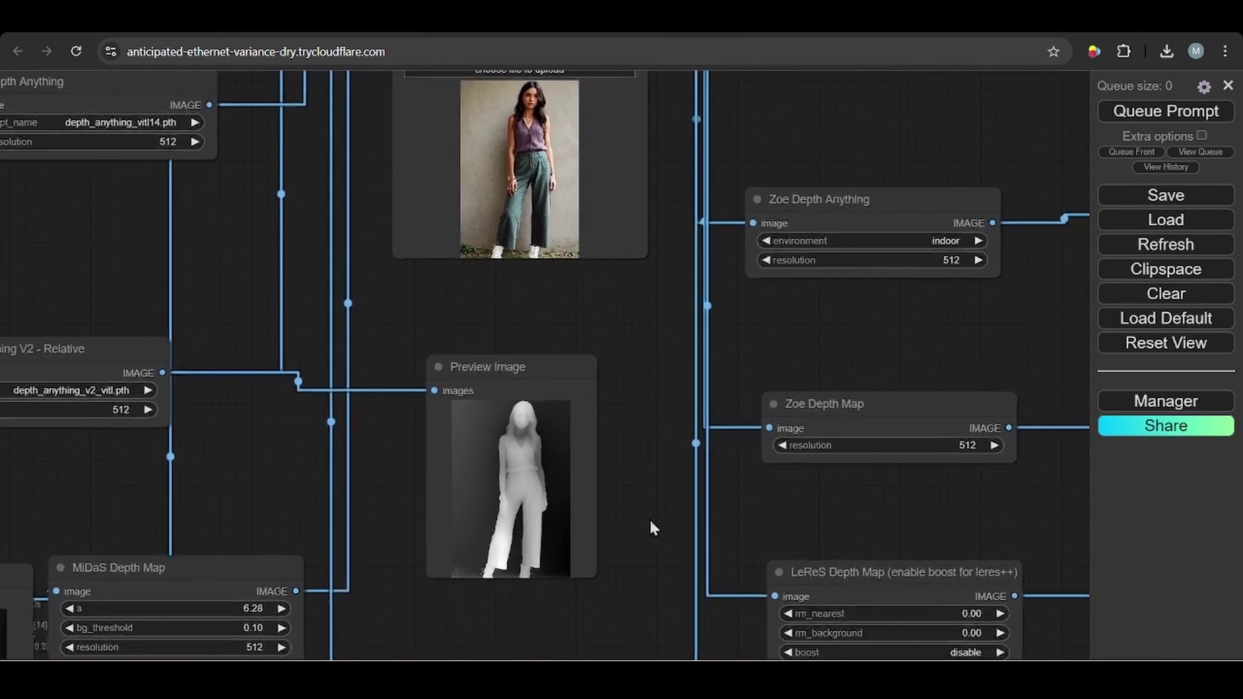
scroll(582, 450, "down", 5)
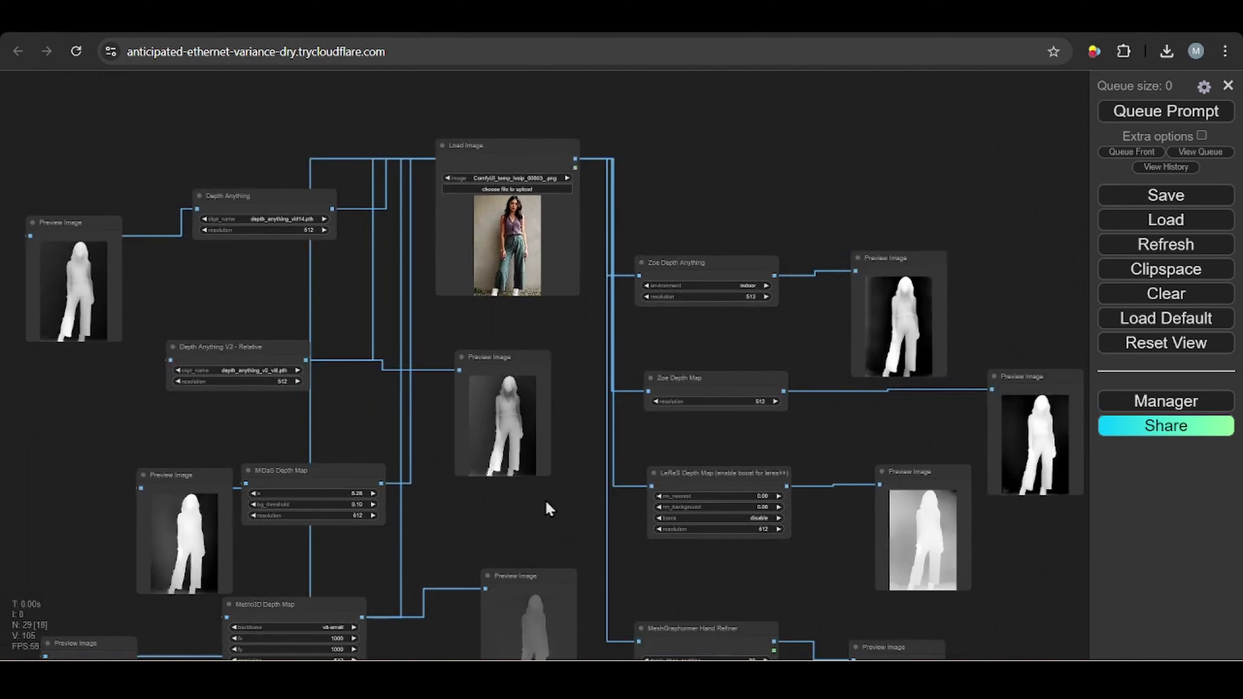
scroll(558, 530, "up", 6)
scroll(562, 589, "up", 5)
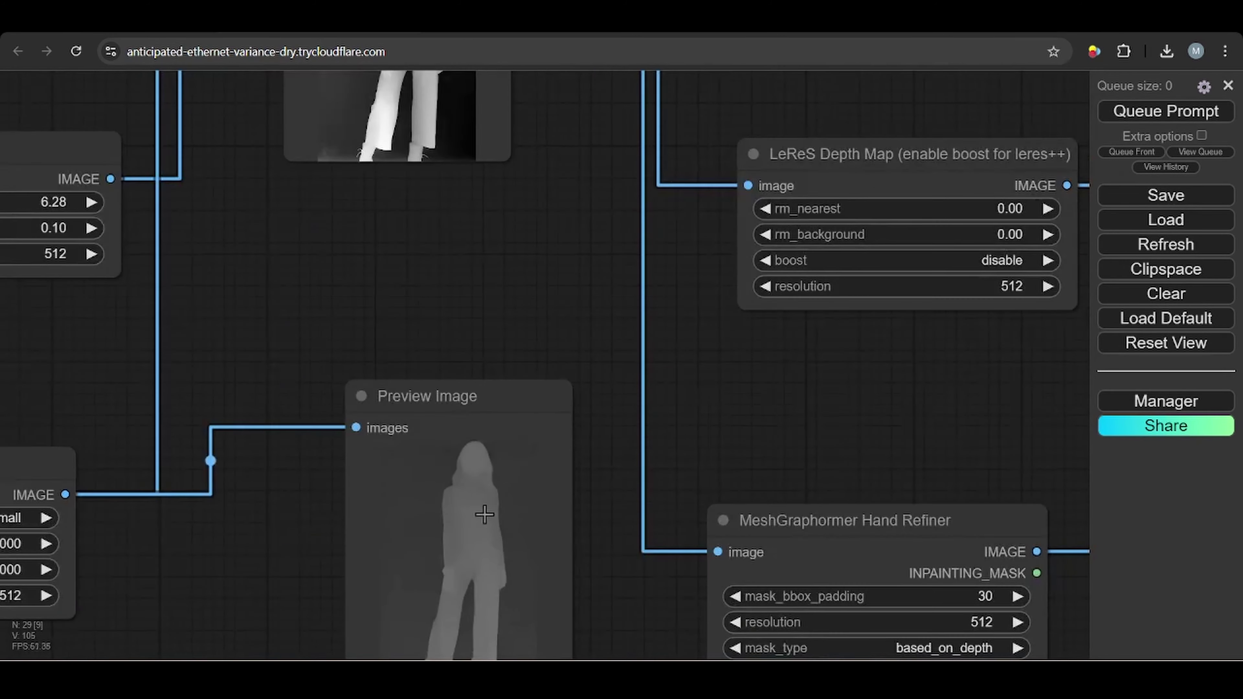
scroll(458, 499, "down", 5)
Move the Metric3D Depth Map node and its preview slightly lower in the layout
left_click_drag(297, 564, 431, 483)
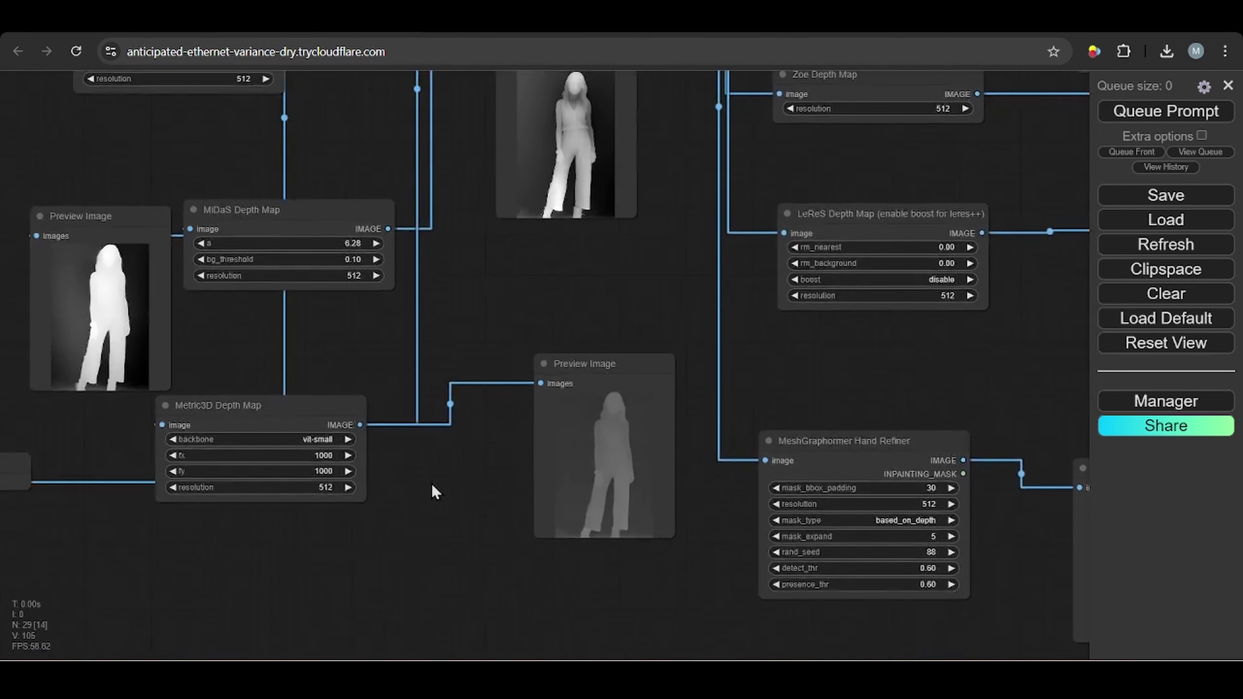
left_click_drag(264, 431, 280, 458)
left_click_drag(605, 364, 566, 424)
Examine the MeshGraphormer Hand Refiner preview up close and review it alongside all the other depth previews
left_click_drag(1018, 382, 658, 332)
scroll(841, 428, "up", 4)
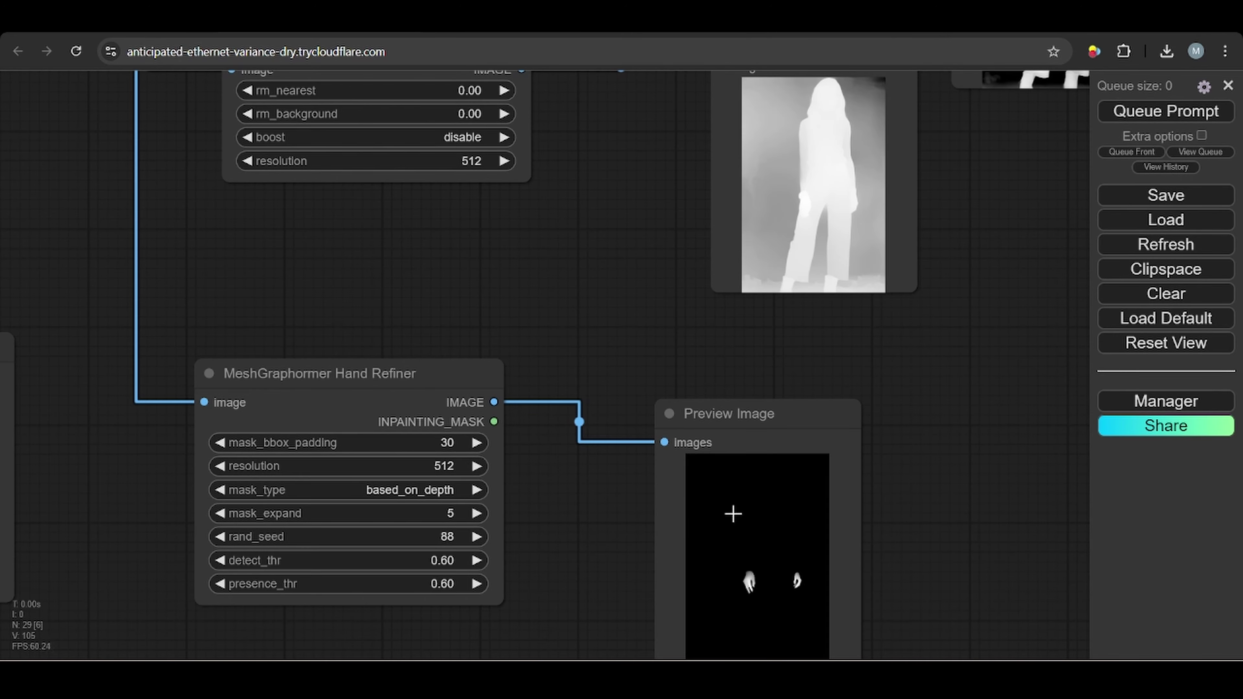
left_click_drag(878, 524, 936, 444)
scroll(865, 556, "down", 7)
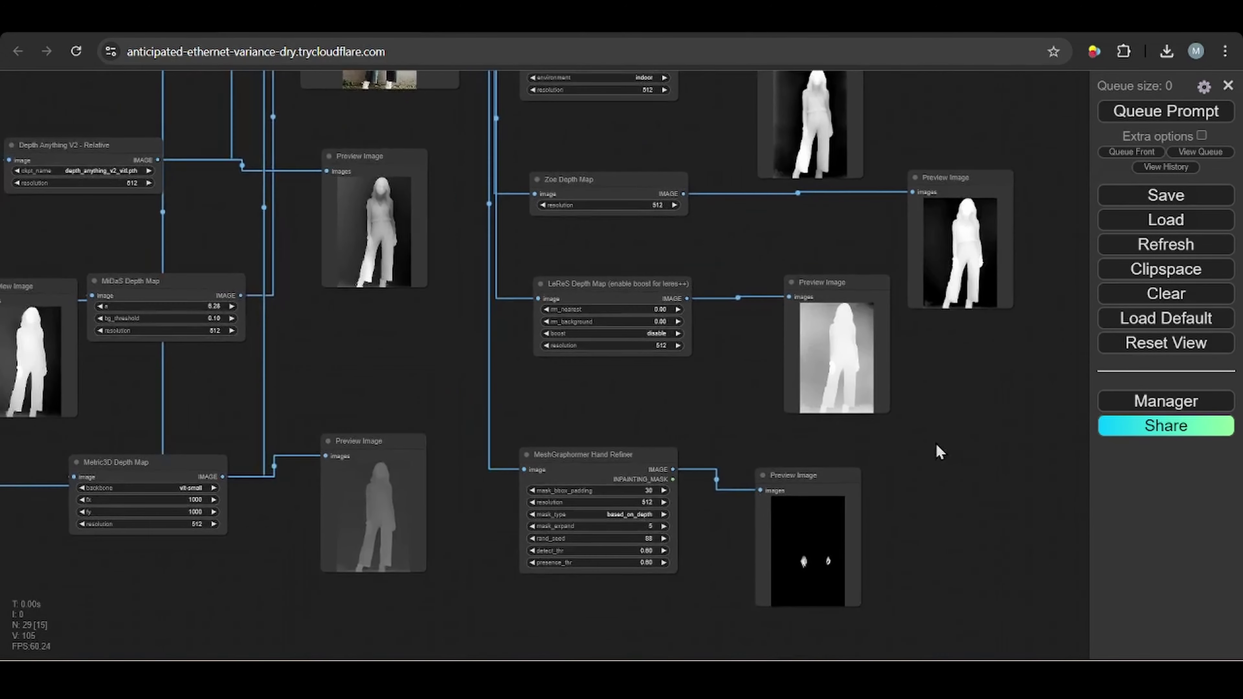
scroll(702, 433, "down", 4)
scroll(926, 473, "up", 3)
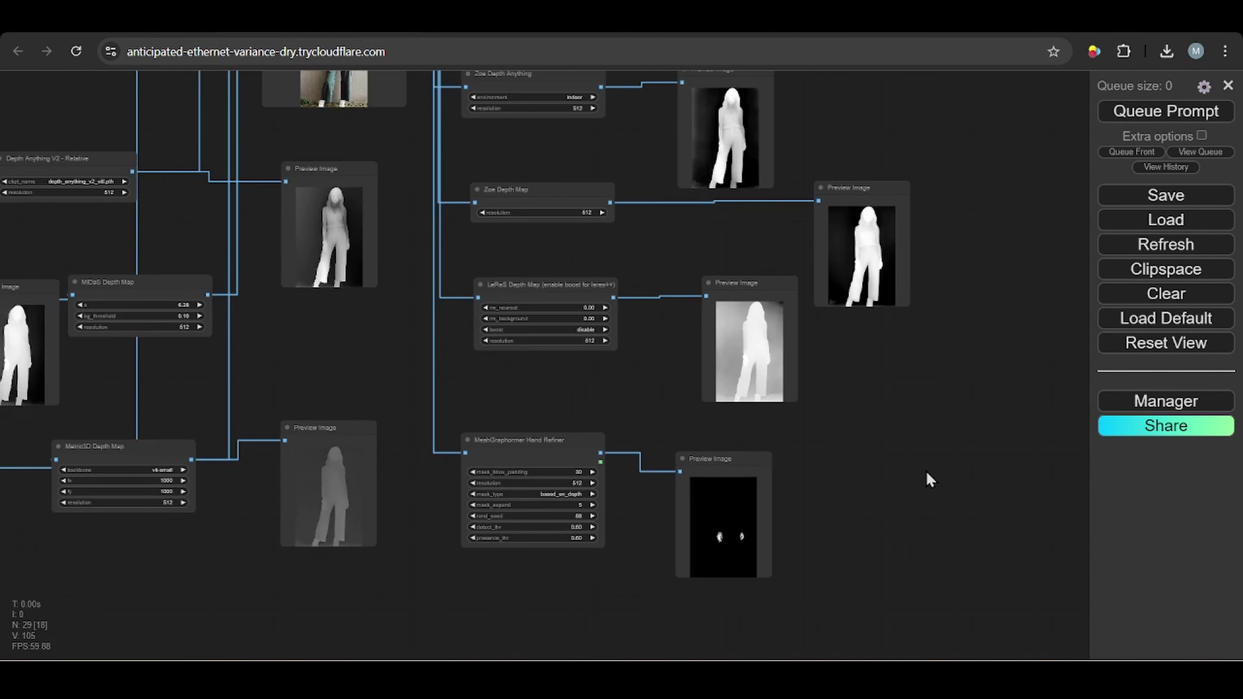
left_click_drag(531, 430, 502, 438)
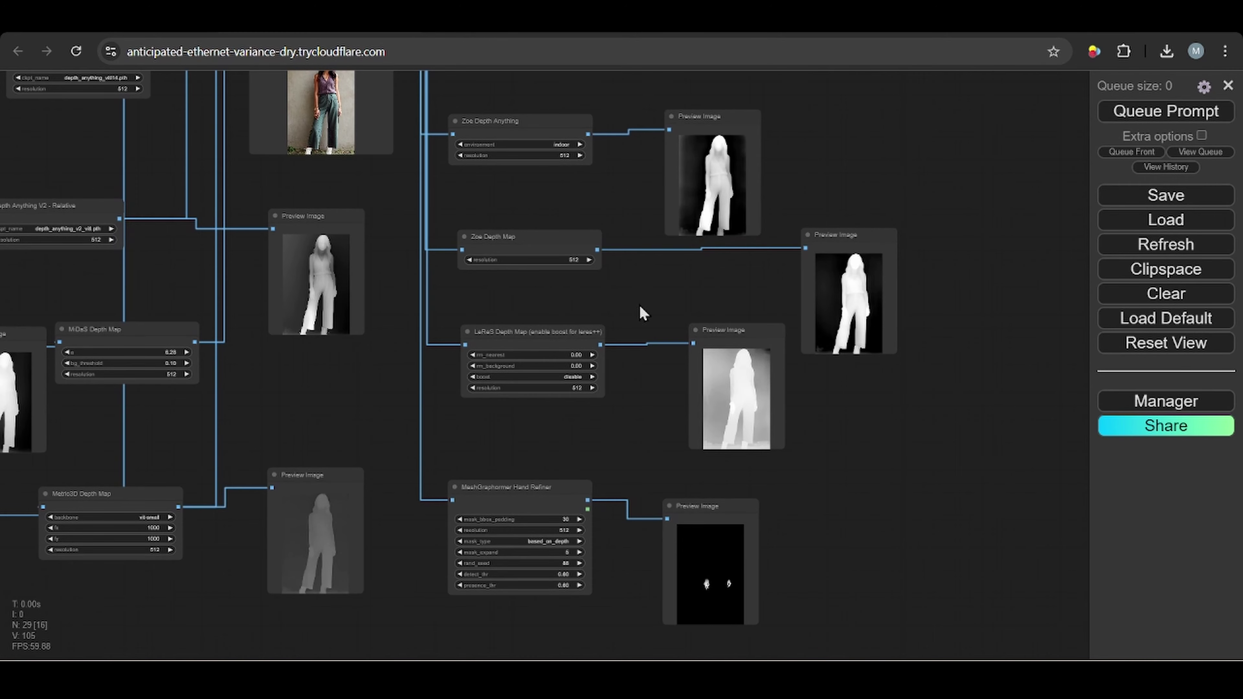
left_click_drag(639, 305, 943, 486)
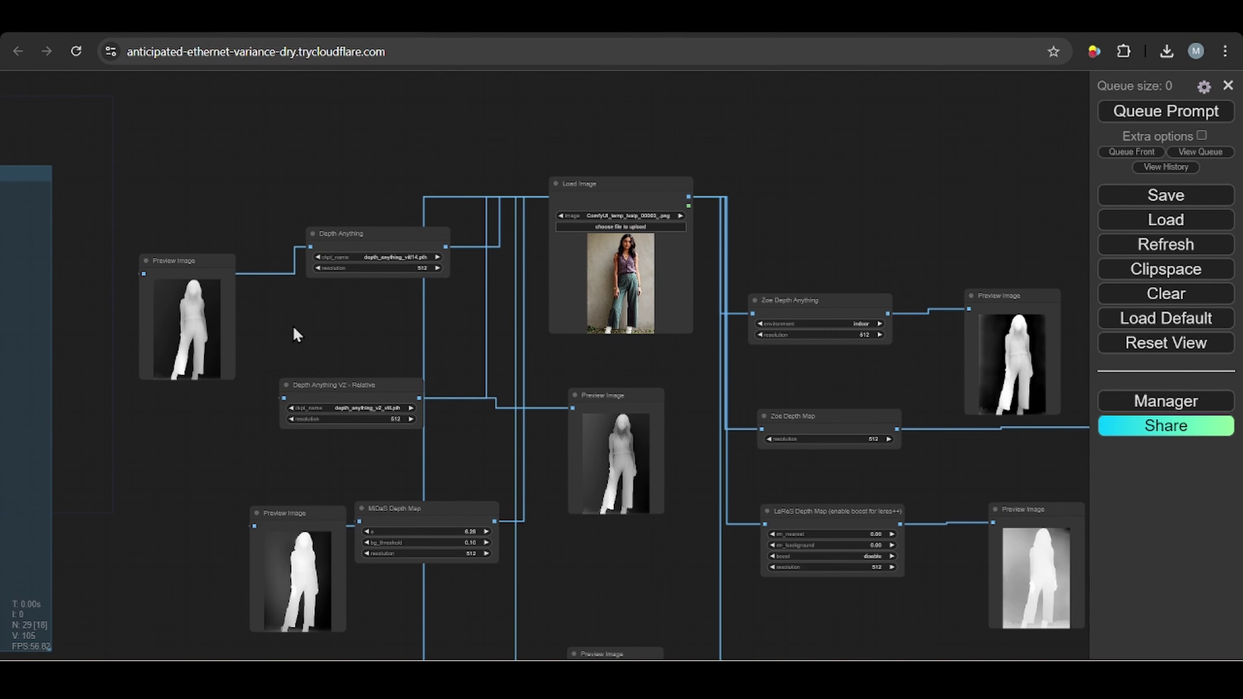
left_click_drag(427, 355, 381, 344)
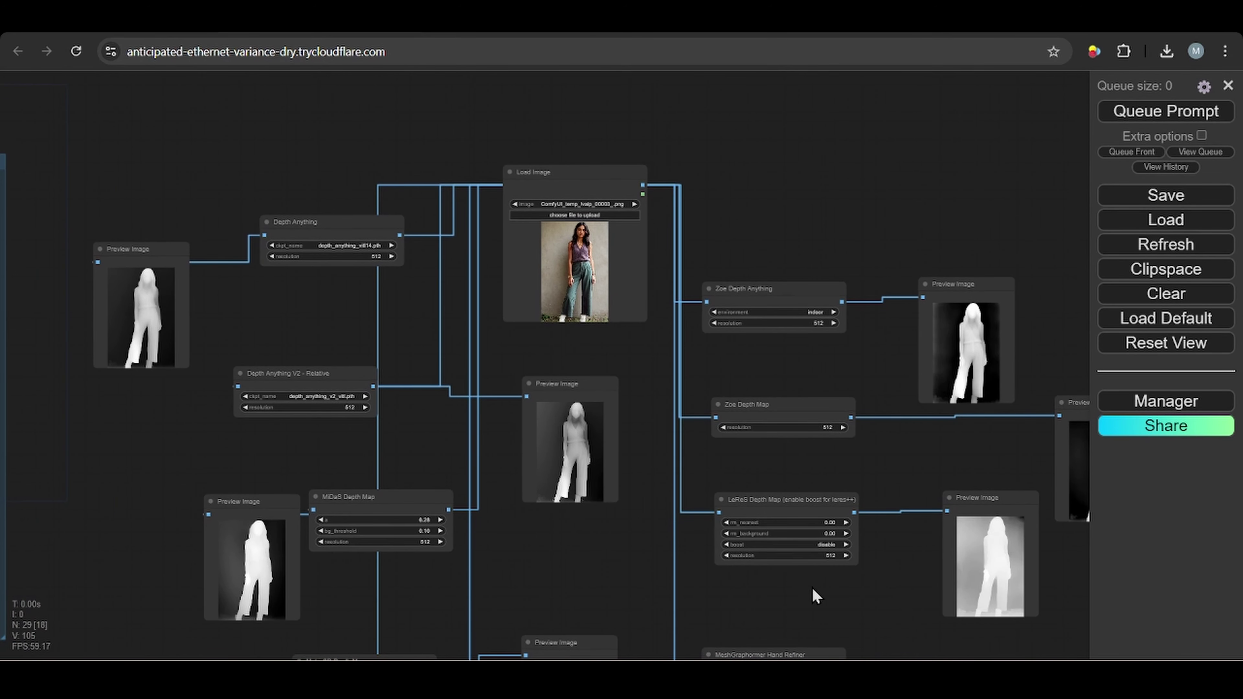
scroll(783, 563, "down", 1)
scroll(974, 434, "down", 3)
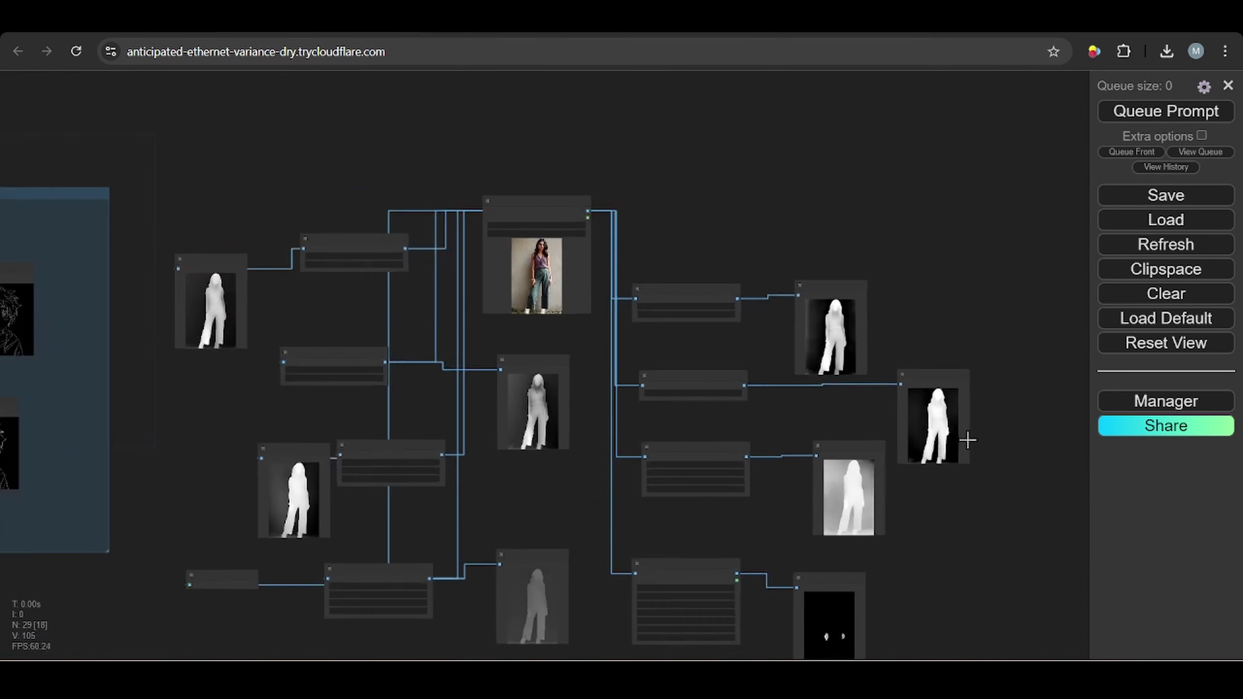
Add a group to the canvas and size it to enclose the source image, all depth preprocessors and their previews
left_click_drag(967, 523, 969, 494)
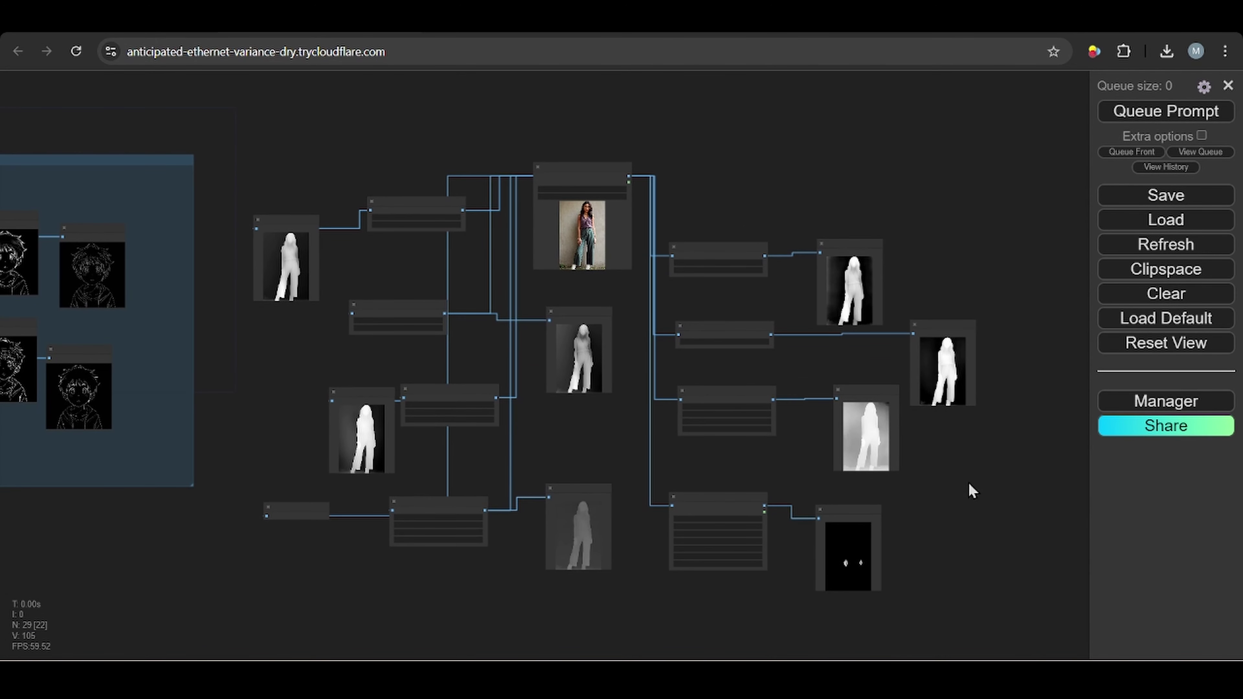
right_click(313, 135)
left_click(388, 151)
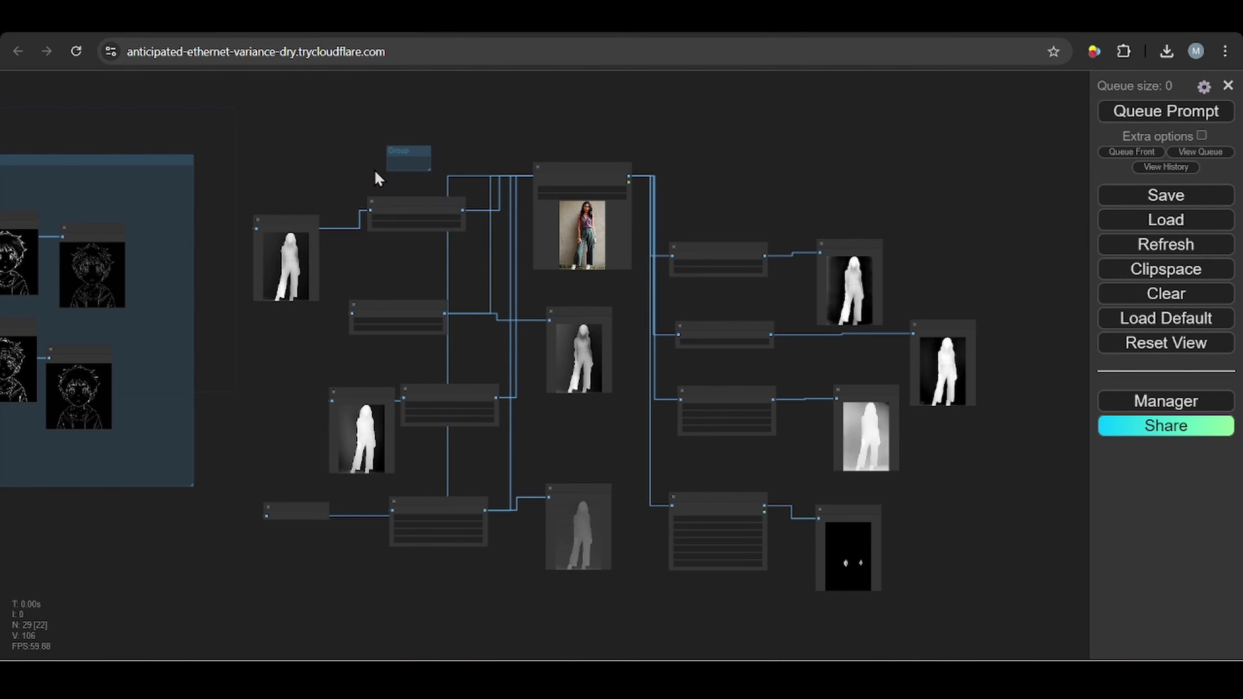
left_click_drag(409, 153, 1022, 632)
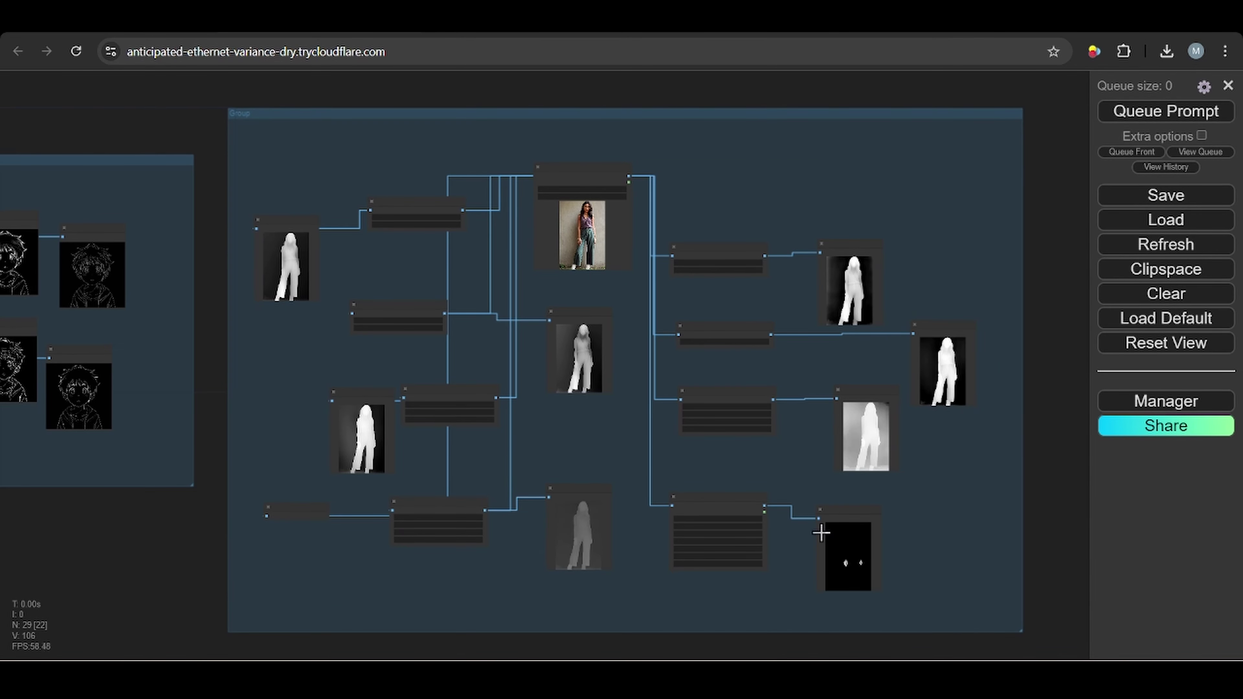
Title the group around the depth preprocessor nodes "Depth"
right_click(277, 128)
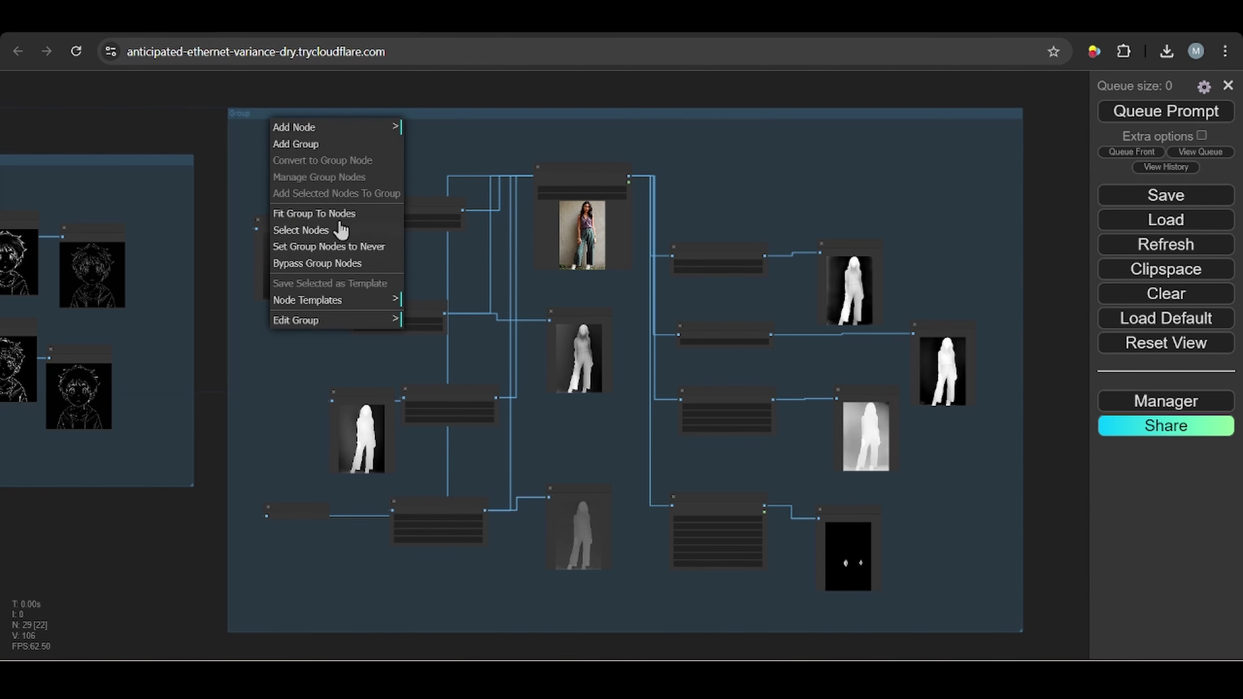
left_click(323, 320)
left_click(460, 326)
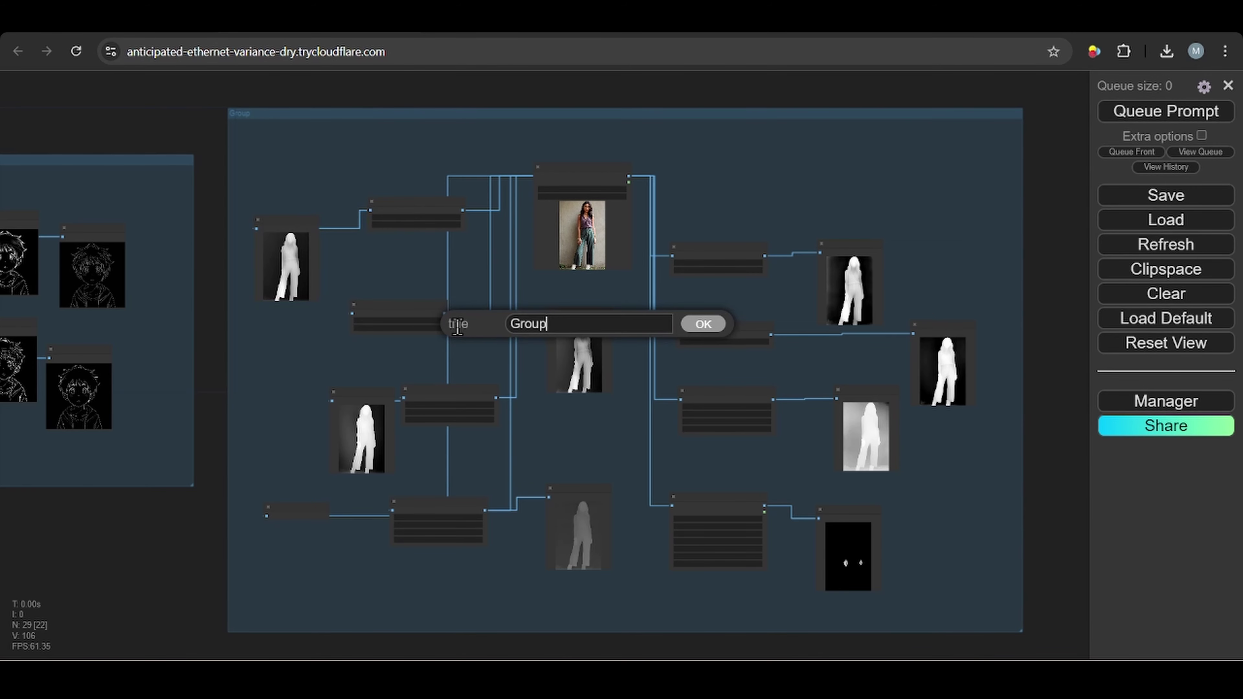
key("BackSpace")
key("BackSpace")
key("BackSpace")
key("BackSpace")
type("Depth")
key("Return")
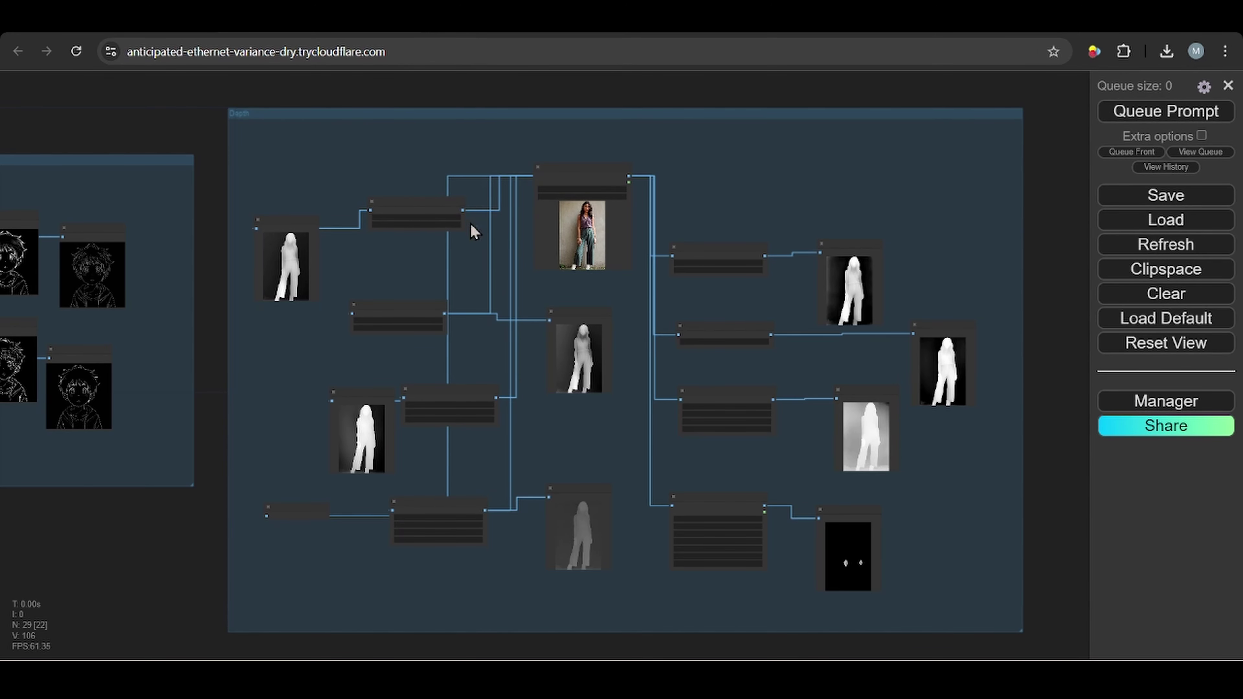
Add an OpenPose Pose node on the empty canvas to the right of the Depth group
scroll(105, 478, "down", 3)
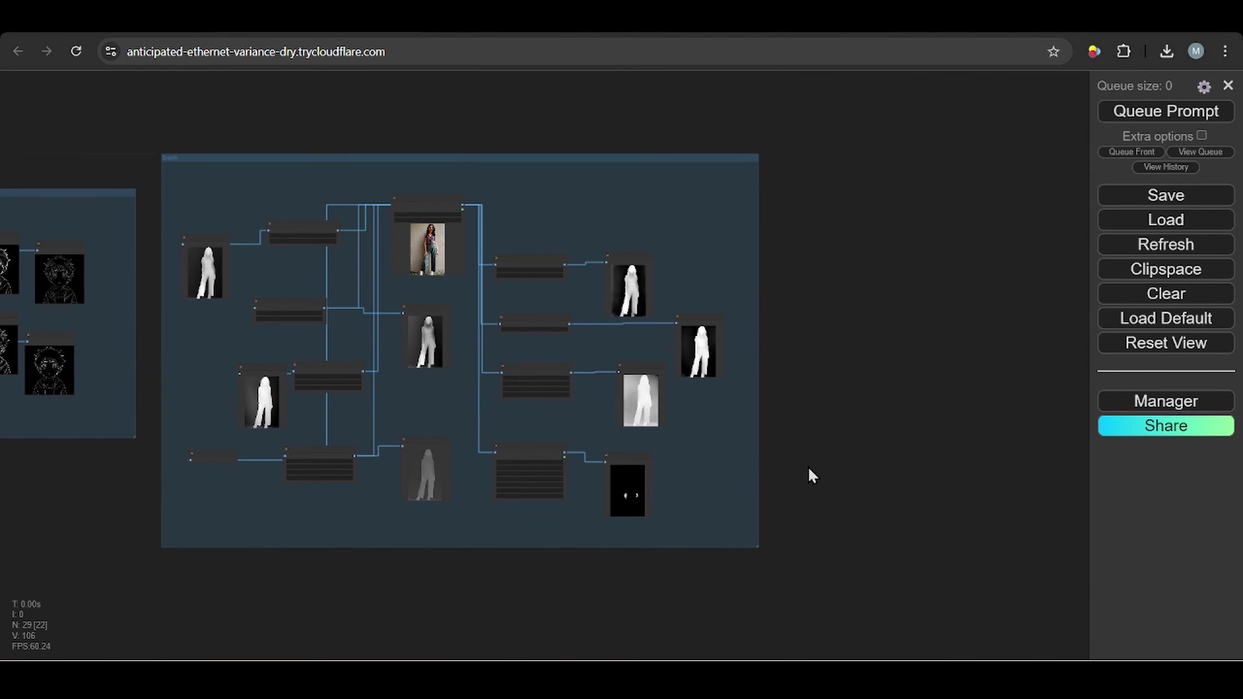
left_click_drag(810, 474, 422, 388)
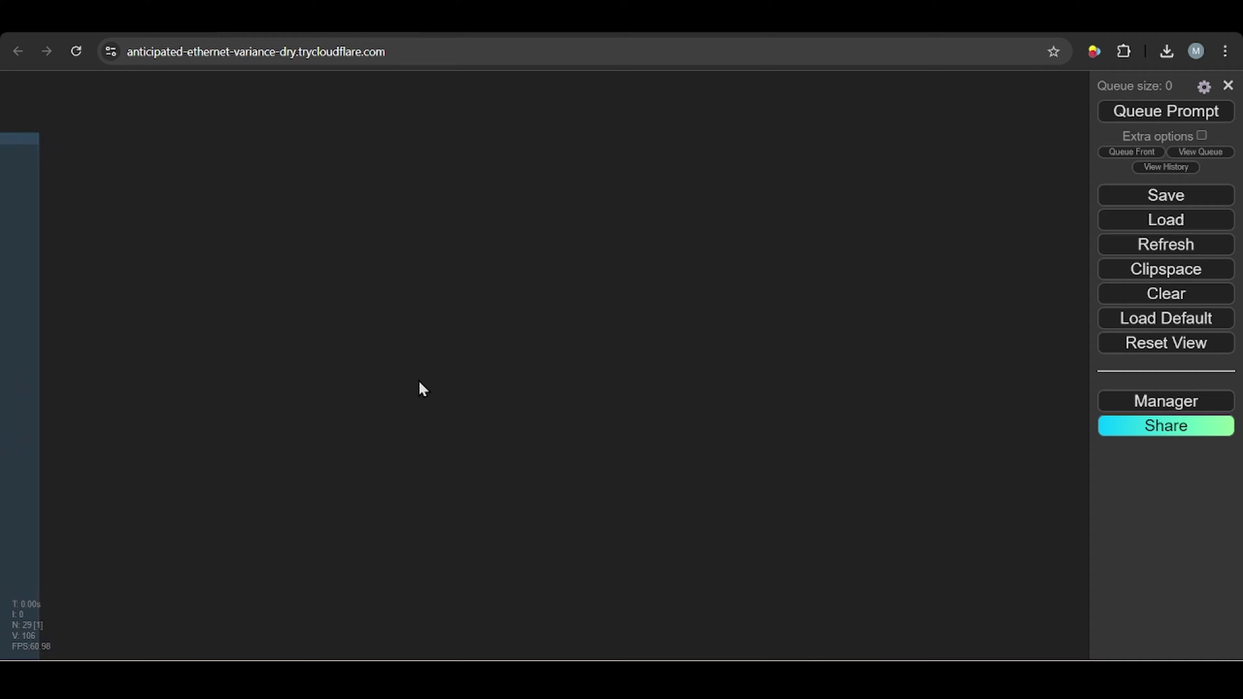
double_click(619, 319)
scroll(619, 319, "down", 3)
type("opem")
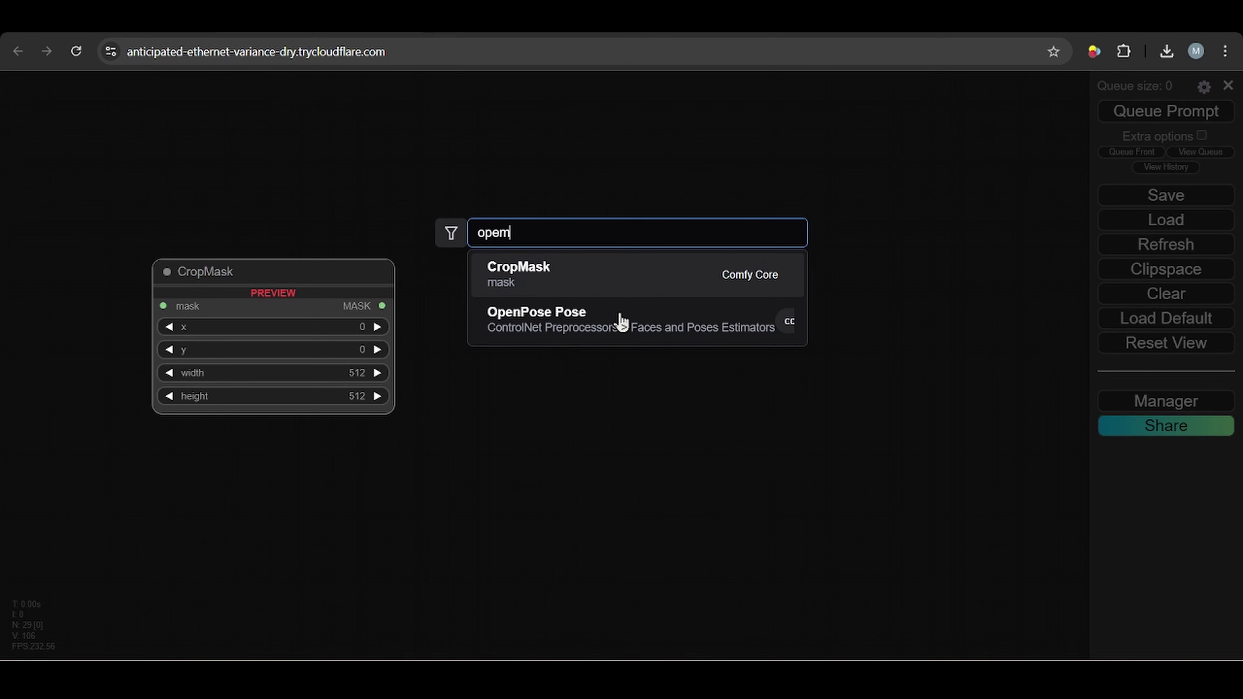
key("BackSpace")
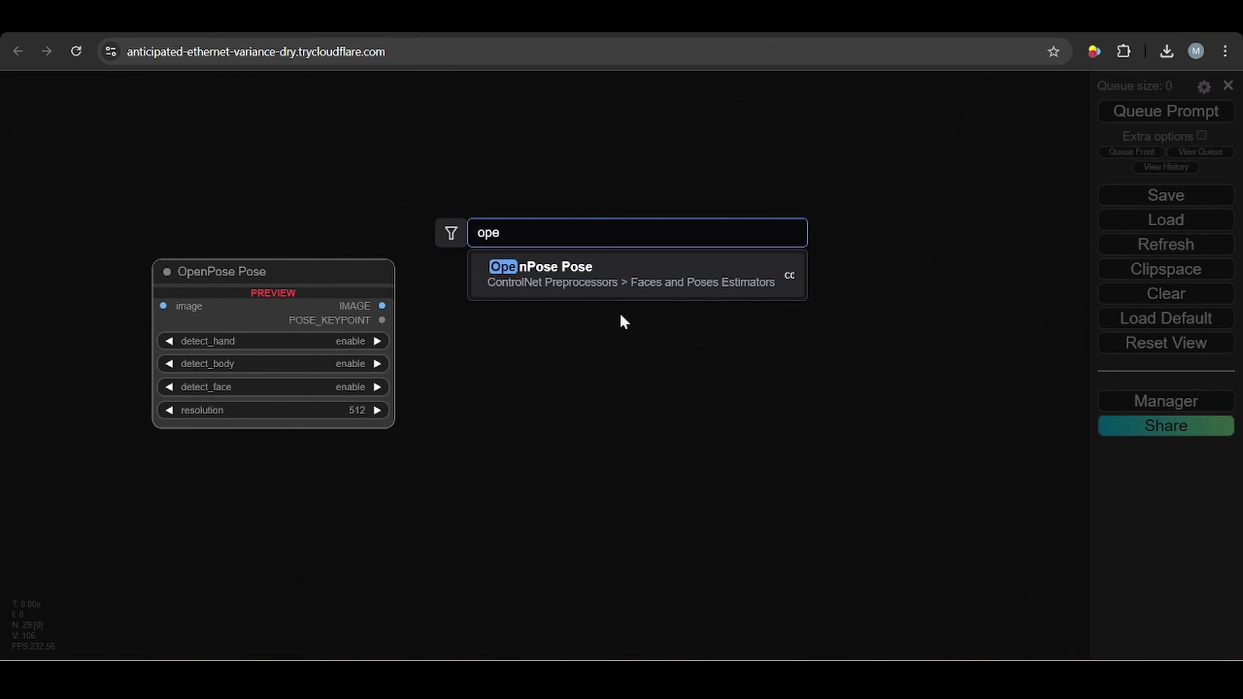
left_click(576, 288)
left_click_drag(684, 316, 504, 304)
scroll(582, 330, "up", 6)
left_click_drag(608, 350, 768, 357)
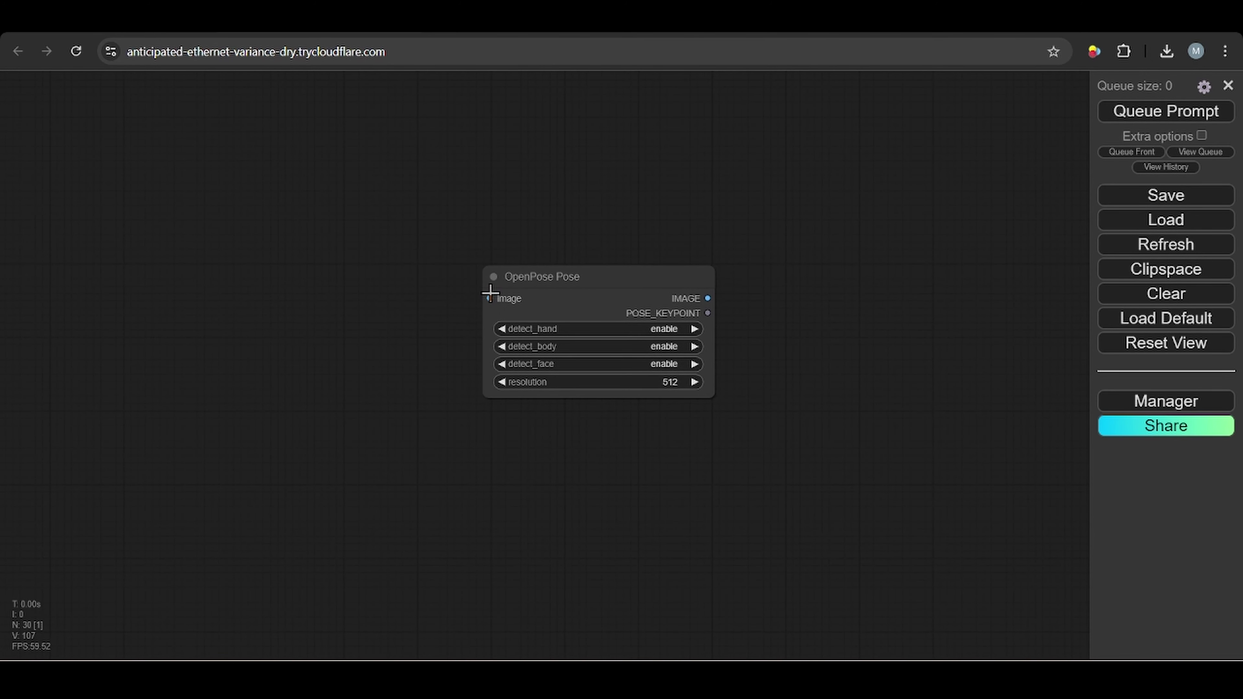
Feed the OpenPose Pose image input from a new Load Image node and place that node to its left
left_click_drag(490, 293, 297, 446)
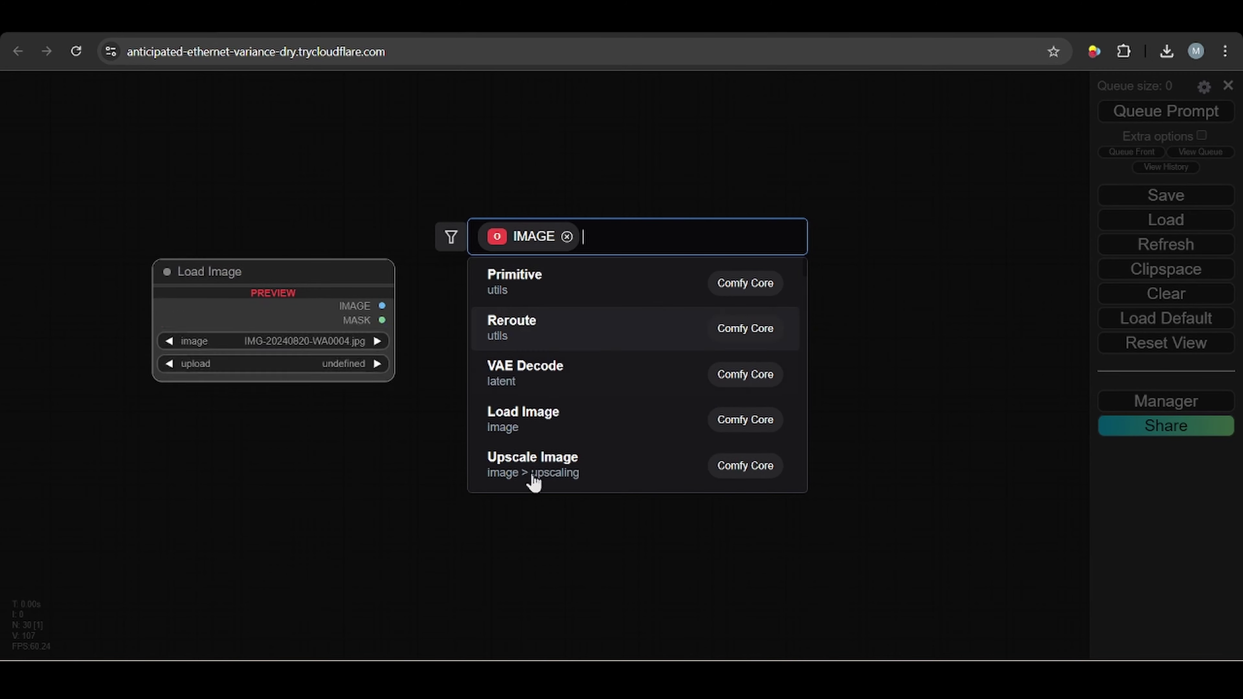
scroll(534, 482, "down", 1)
left_click(553, 404)
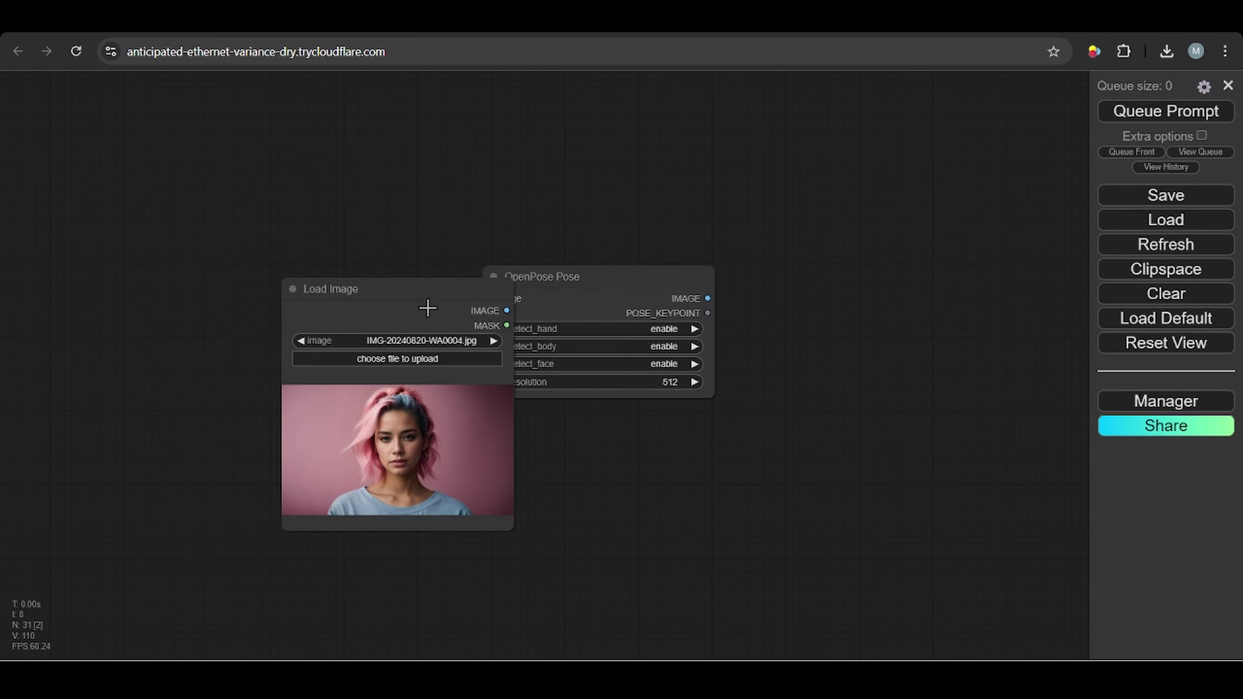
left_click_drag(427, 308, 279, 276)
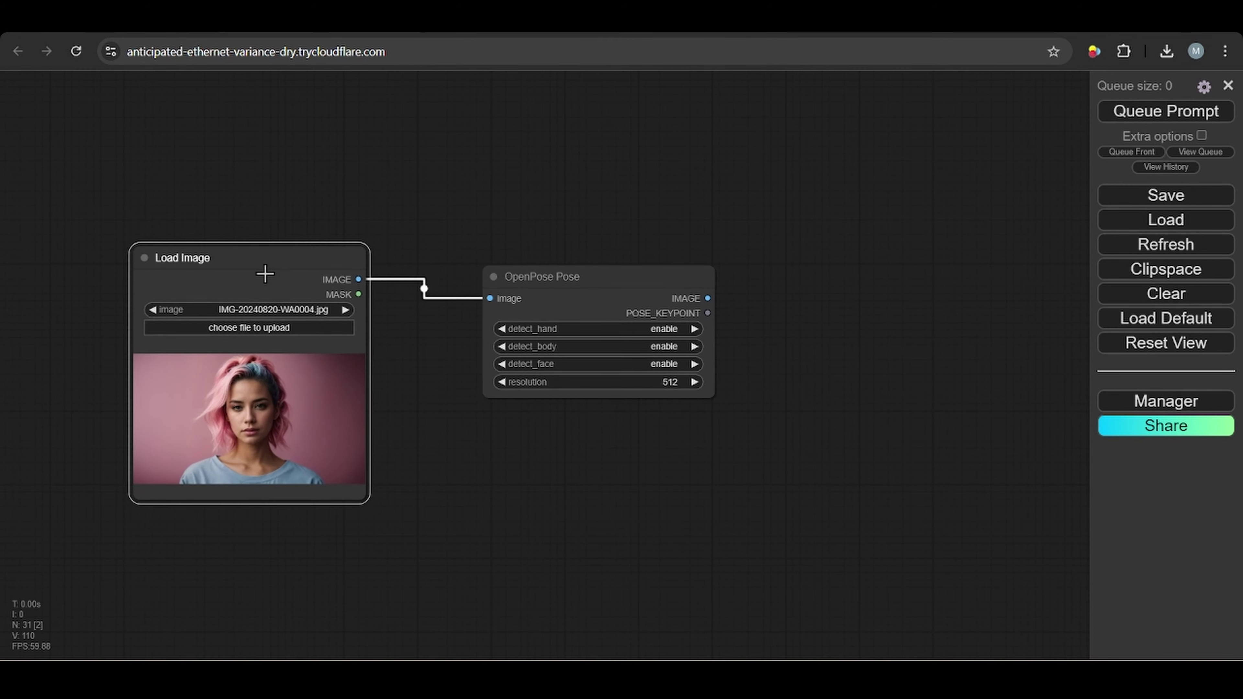
Load ComfyUI_temp_lvaip_00003_ from the Downloads folder into the new Load Image node
left_click(282, 333)
scroll(606, 255, "down", 15)
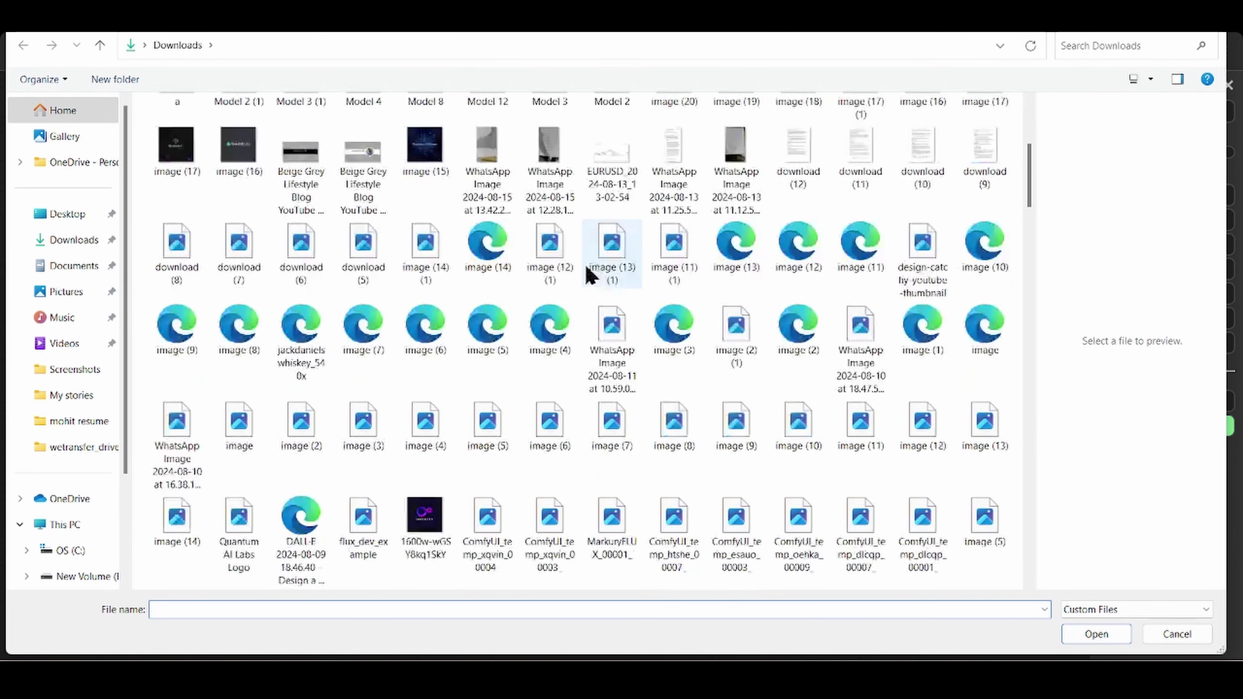
scroll(595, 274, "down", 10)
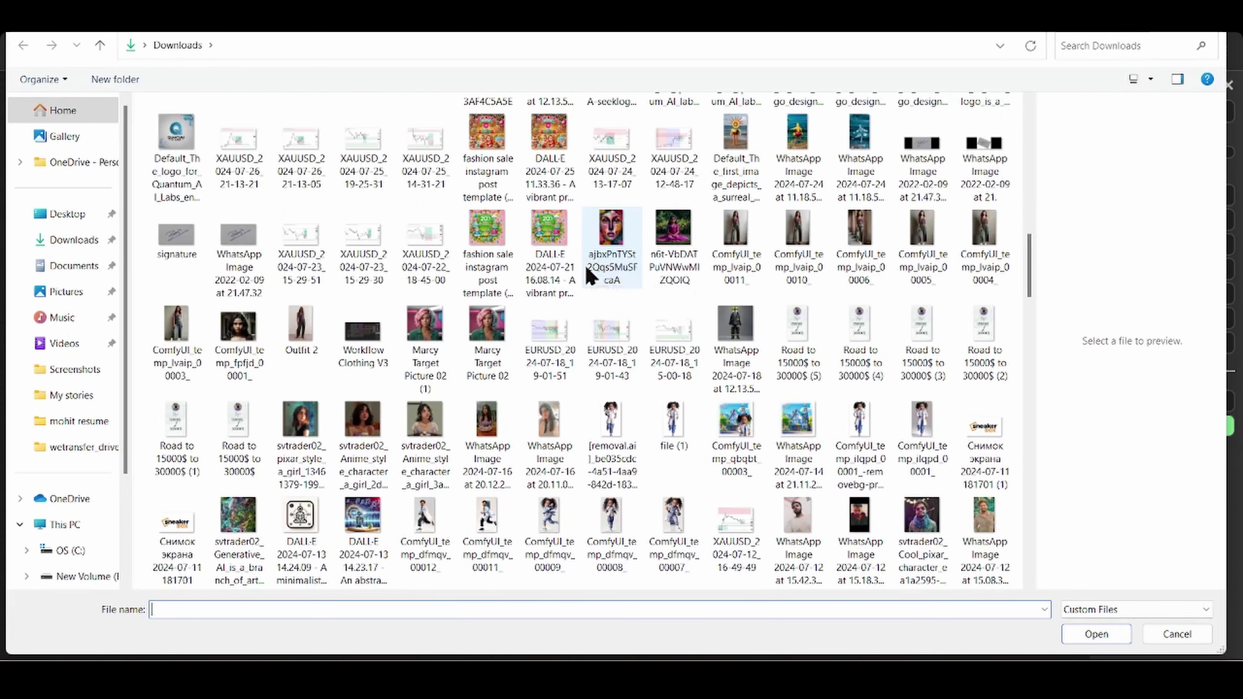
left_click(174, 326)
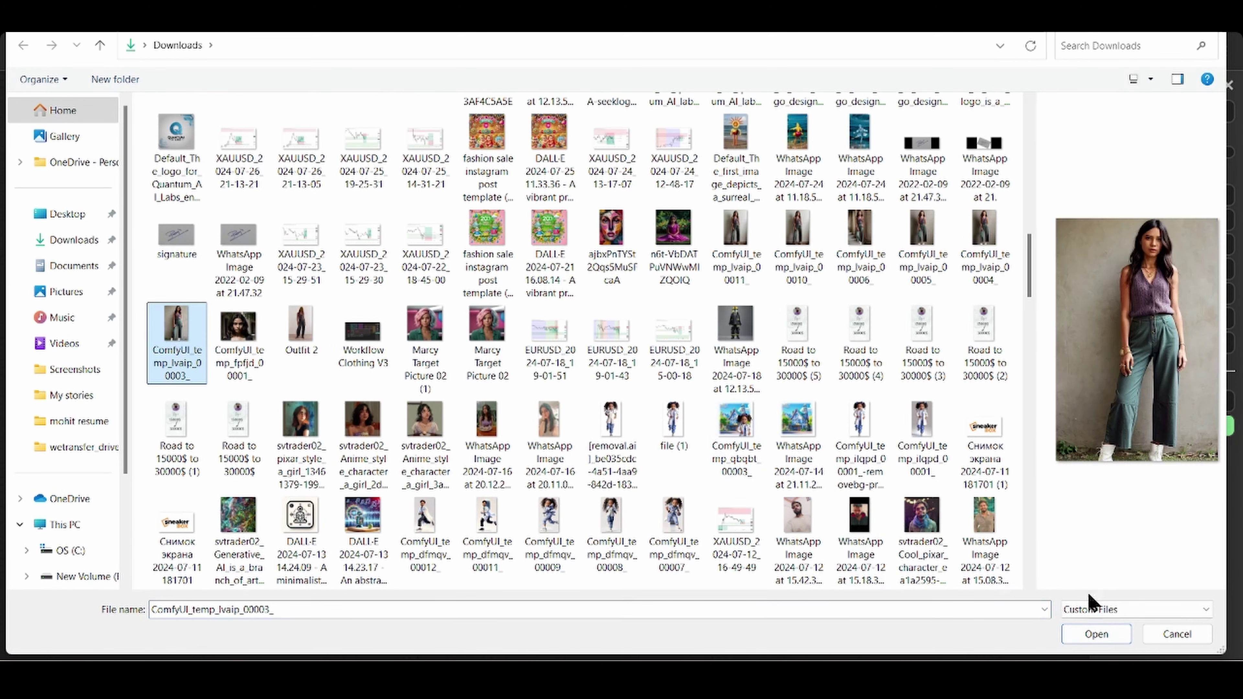
left_click(1105, 632)
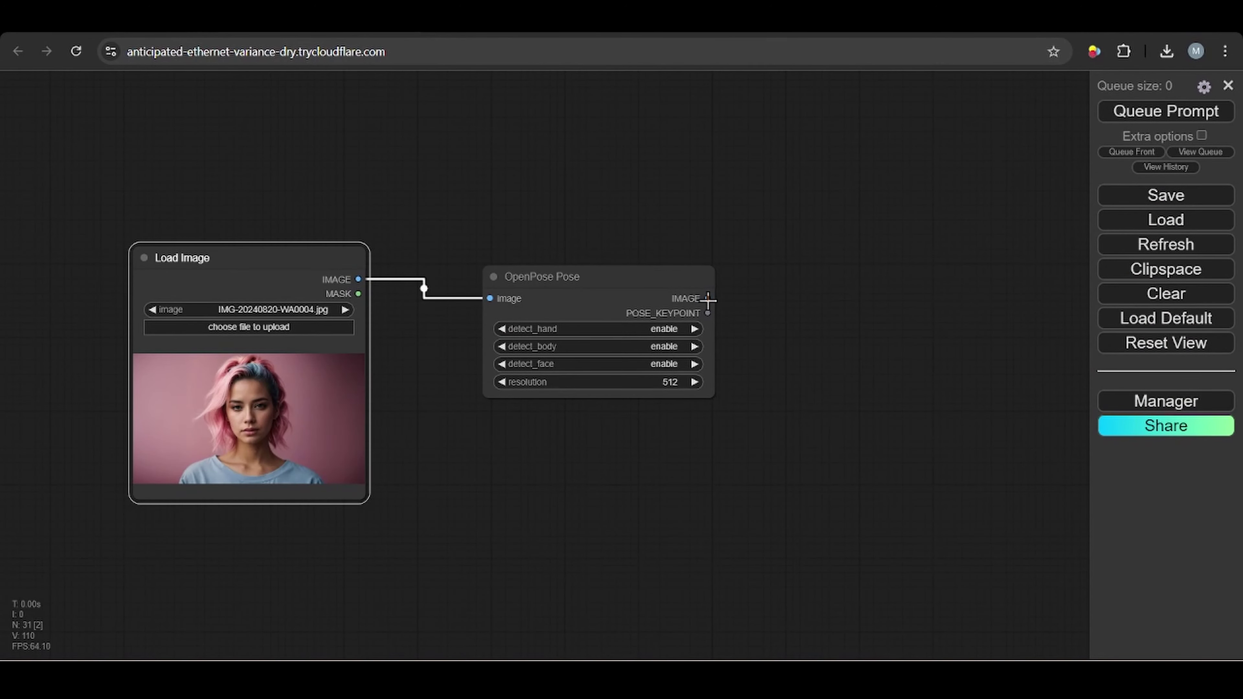
Connect a new Preview Image node to the OpenPose Pose image output and run the workflow
left_click_drag(708, 298, 851, 278)
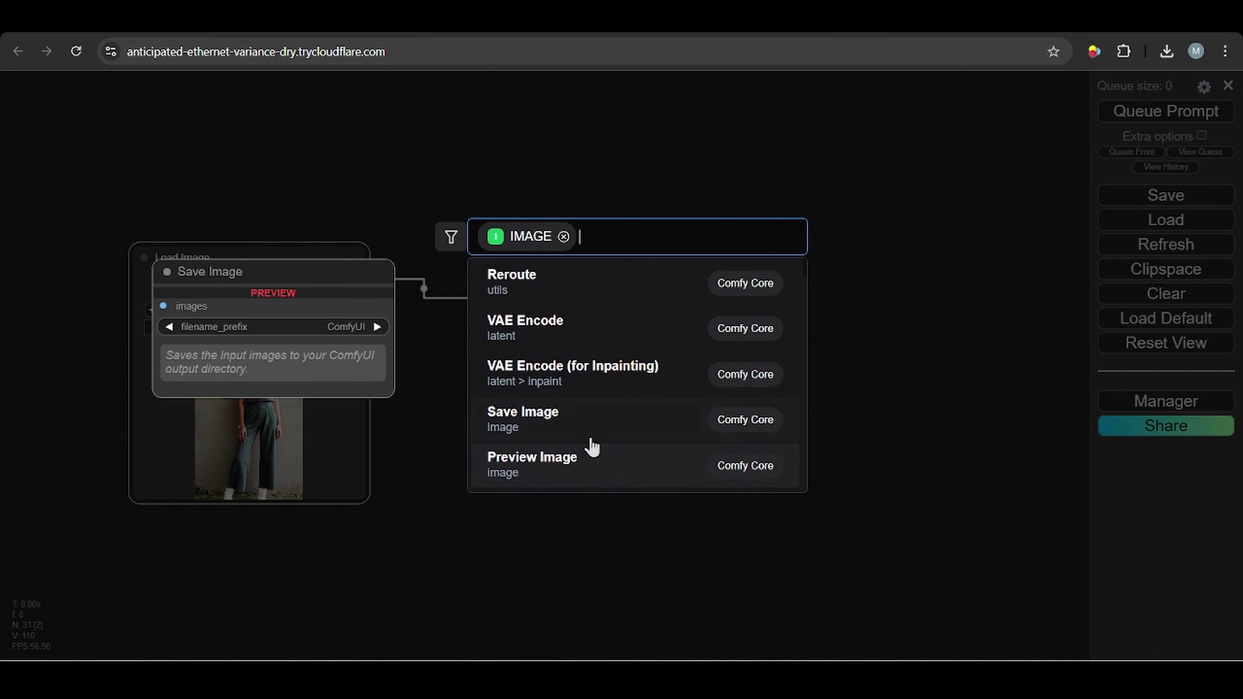
left_click(585, 467)
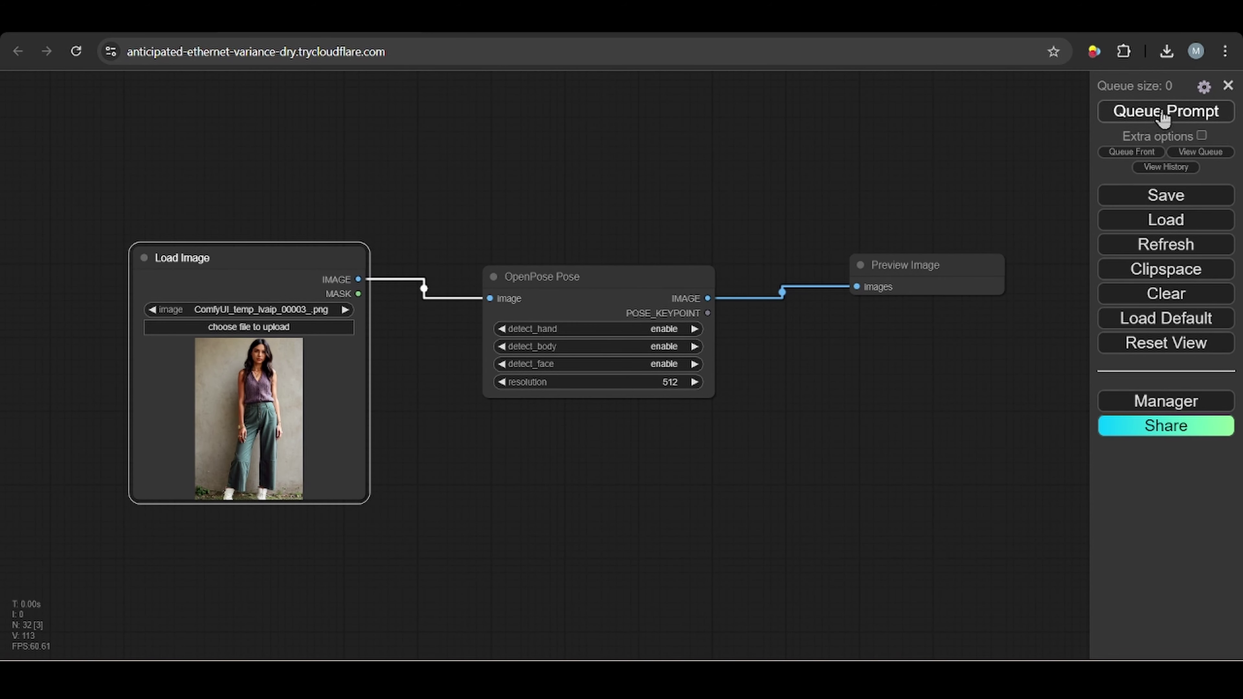
left_click(1141, 111)
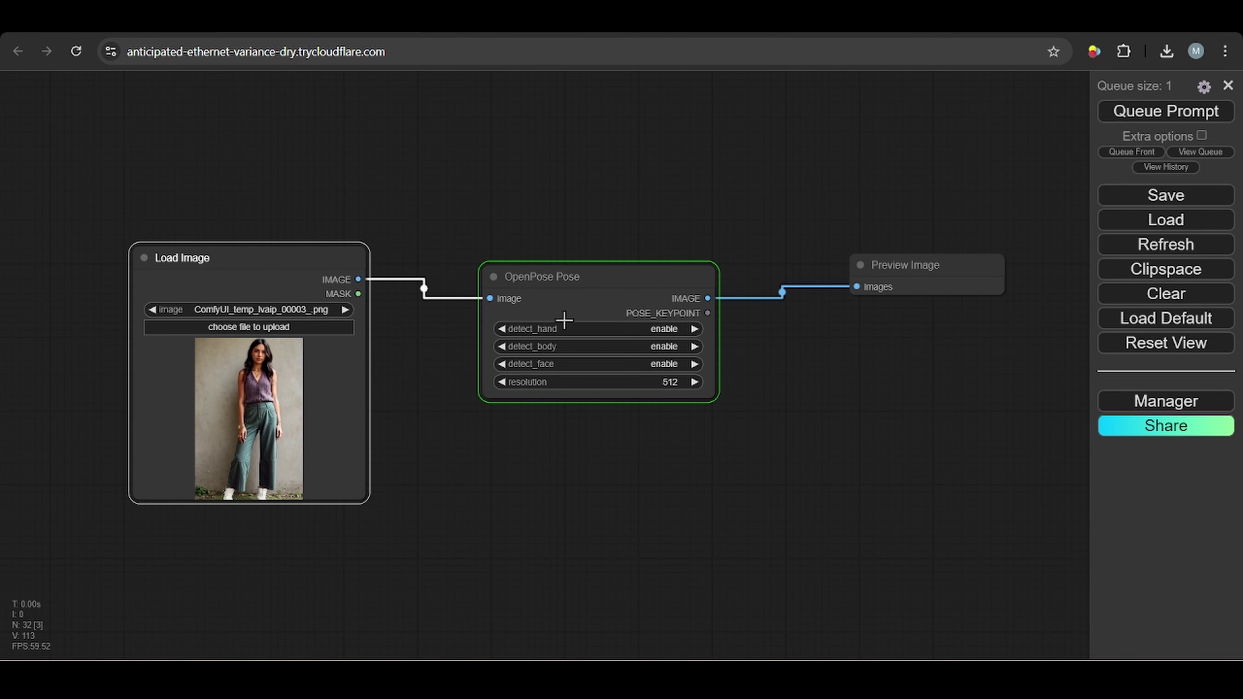
left_click_drag(598, 313, 584, 290)
left_click_drag(686, 513, 661, 523)
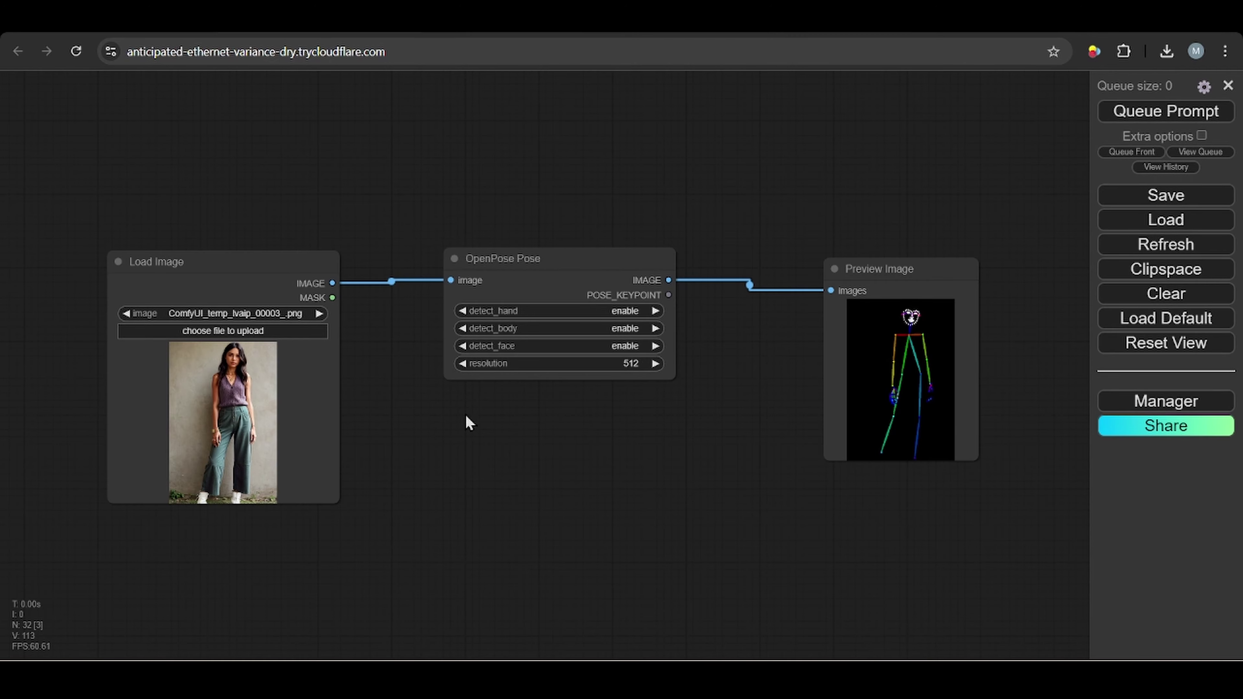
Add a DWPose Estimator node below OpenPose Pose and feed its image input from the same Load Image node
left_click_drag(461, 507, 436, 463)
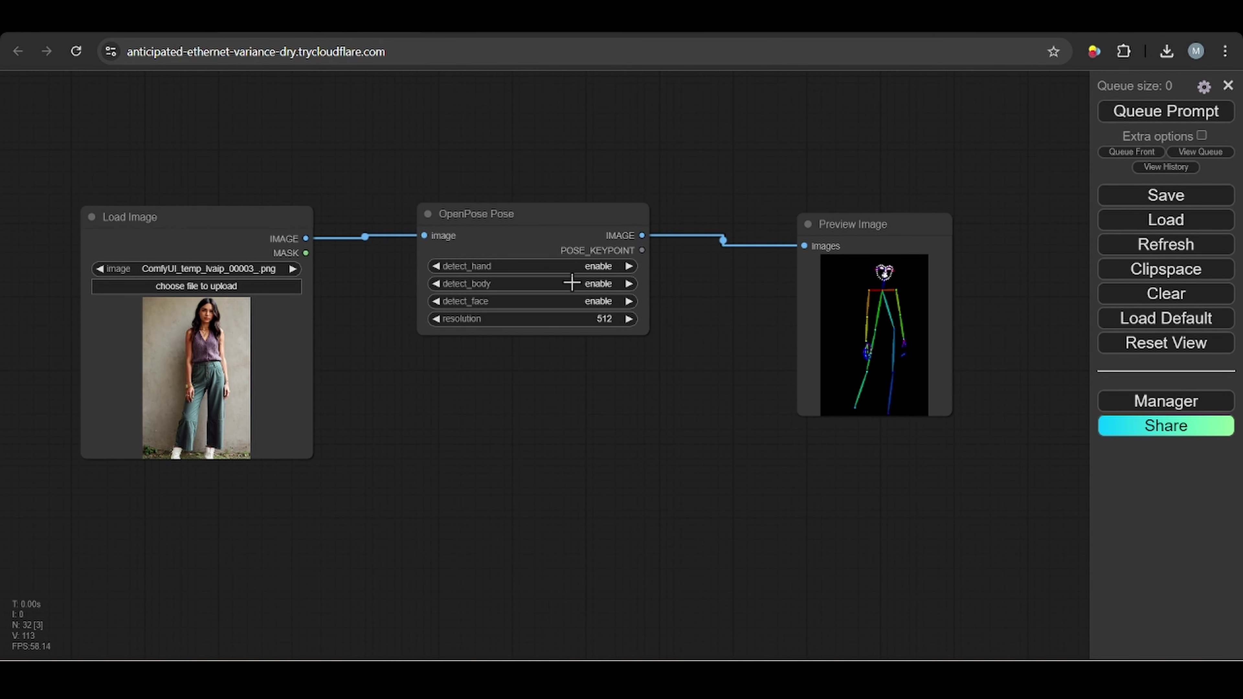
left_click_drag(686, 391, 677, 391)
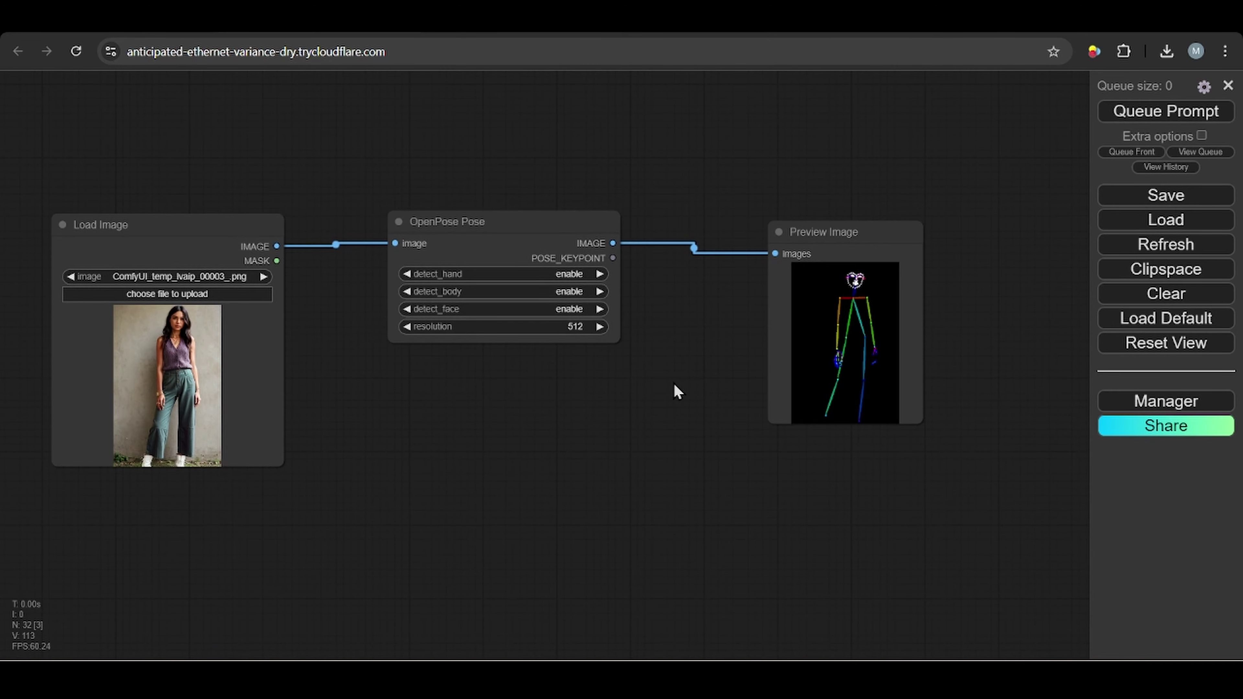
double_click(433, 439)
type("dw")
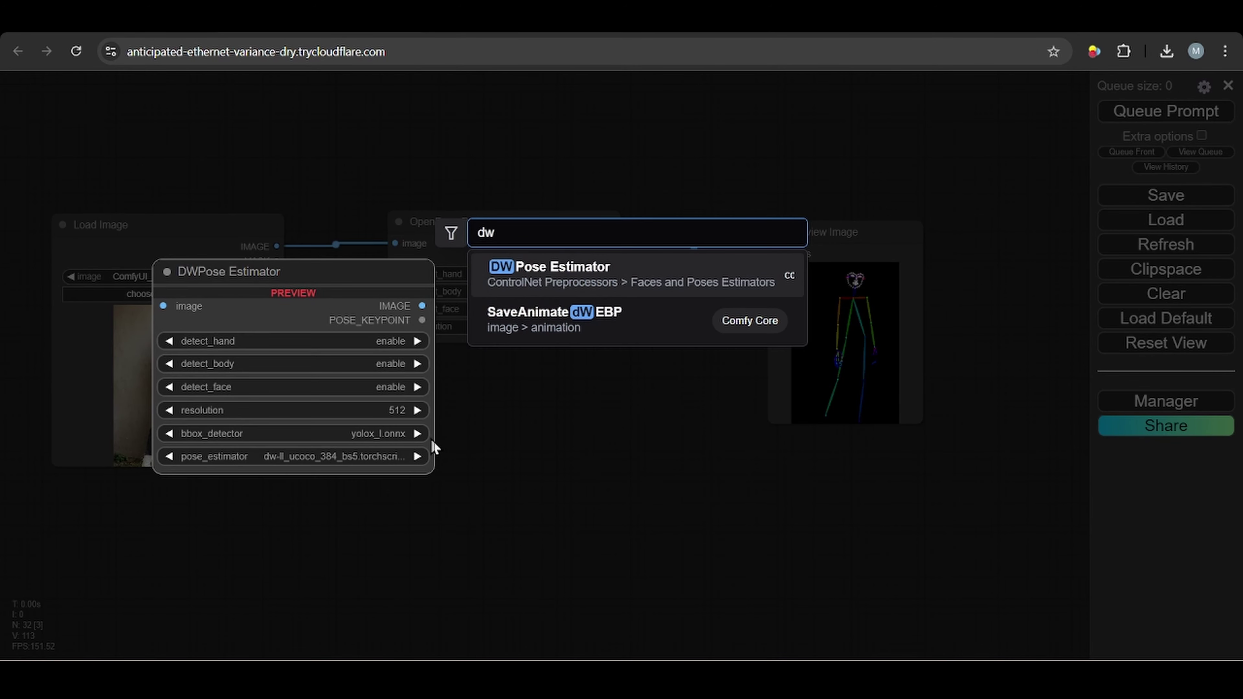
left_click(626, 283)
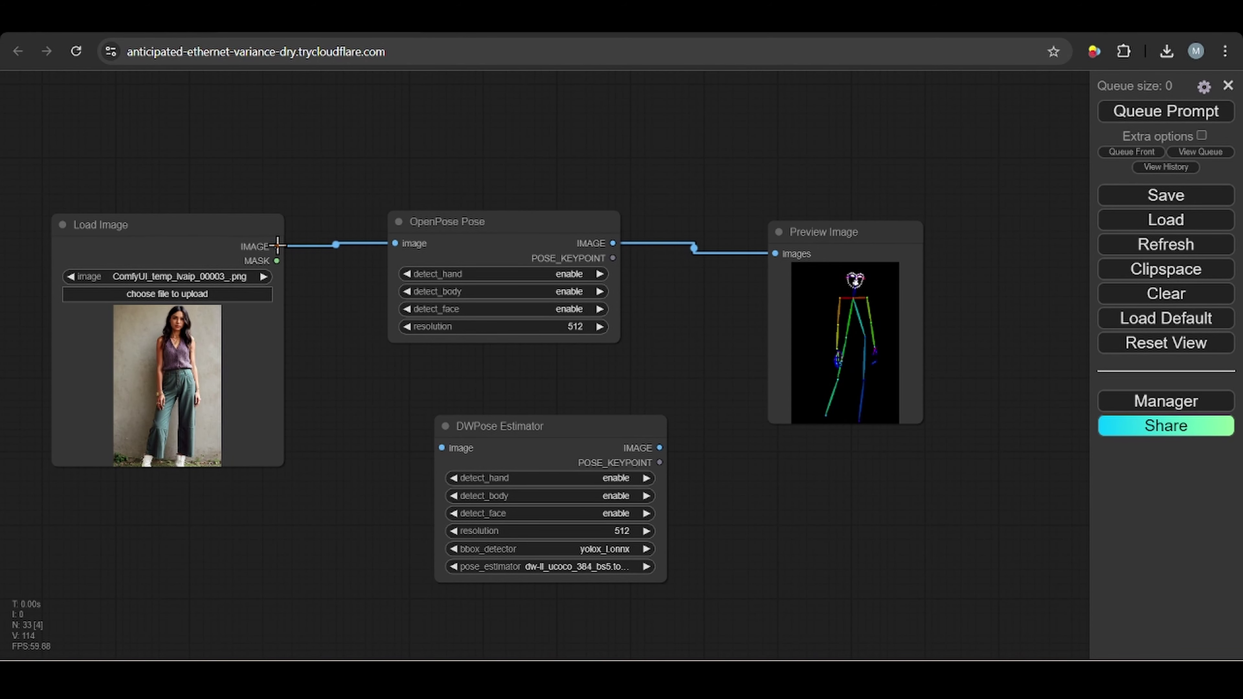
left_click_drag(277, 246, 441, 448)
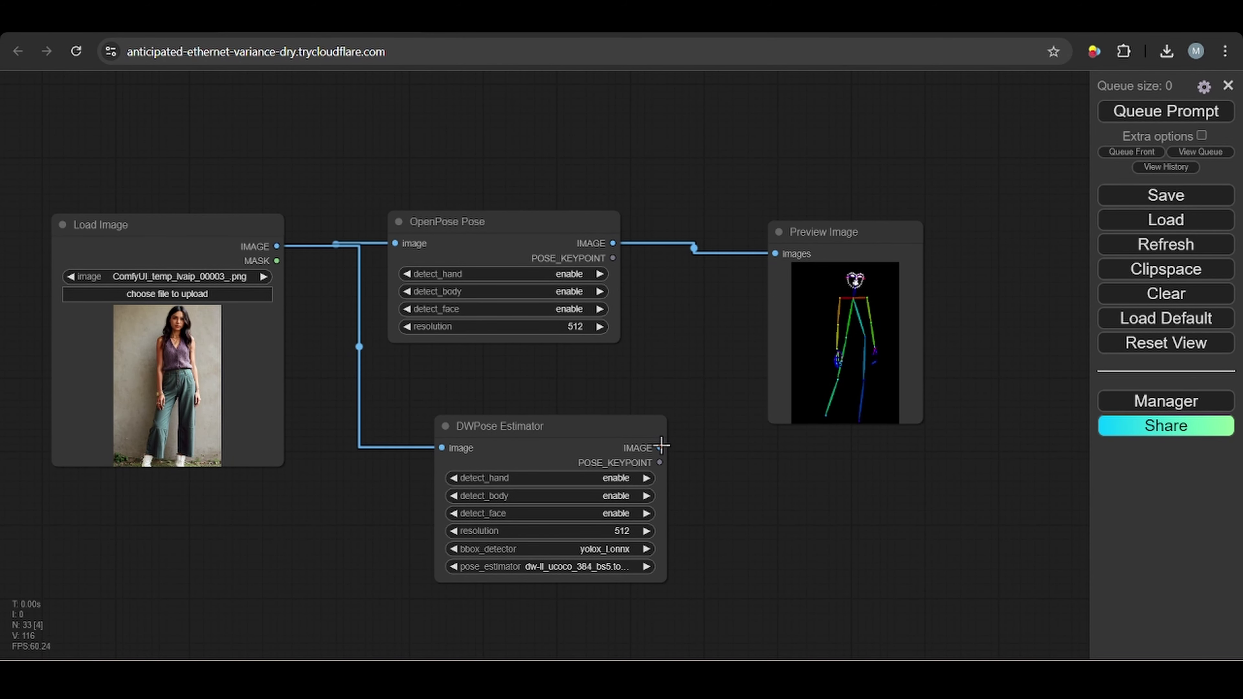
Connect the DWPose Estimator image output to a new Preview Image node placed below the OpenPose preview, and run the workflow
left_click_drag(662, 446, 772, 521)
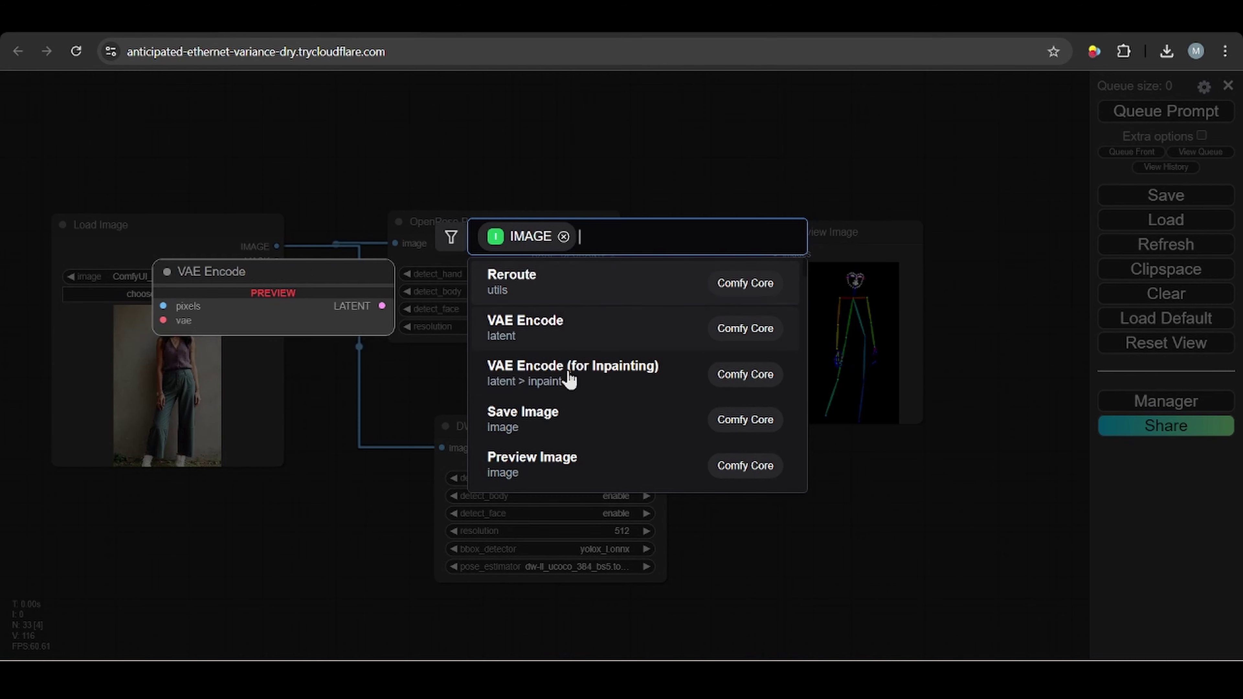
left_click(568, 465)
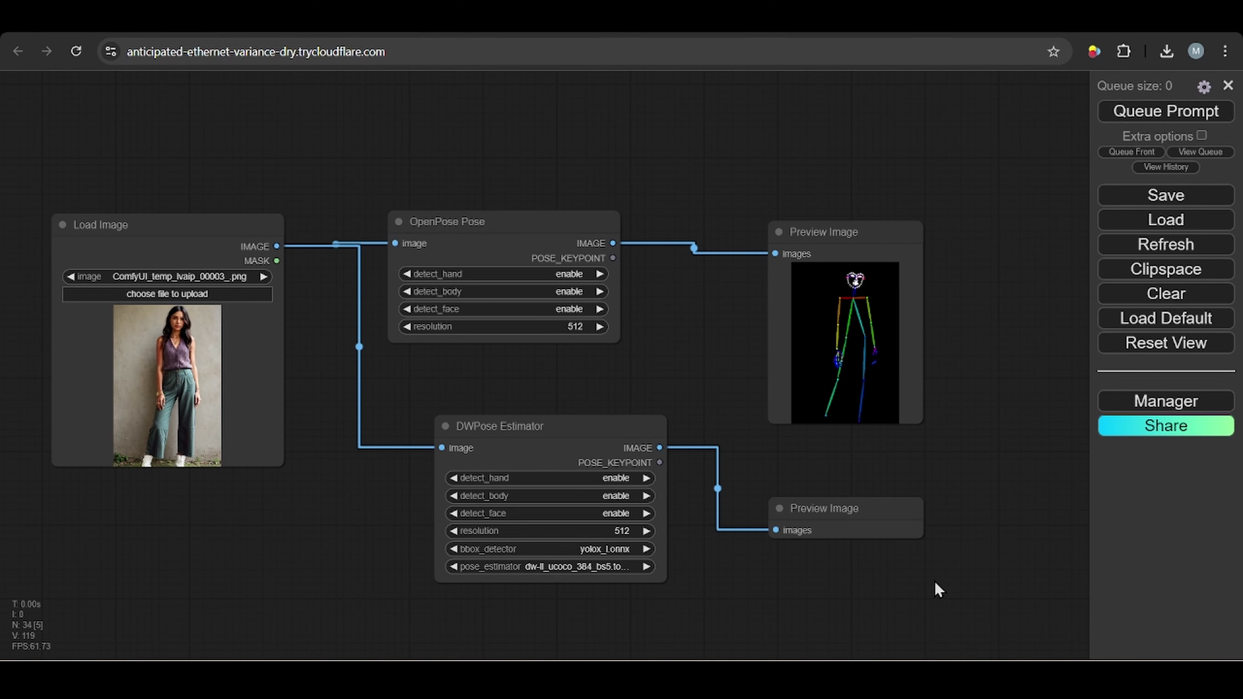
key("ctrl+Return")
scroll(894, 527, "down", 3)
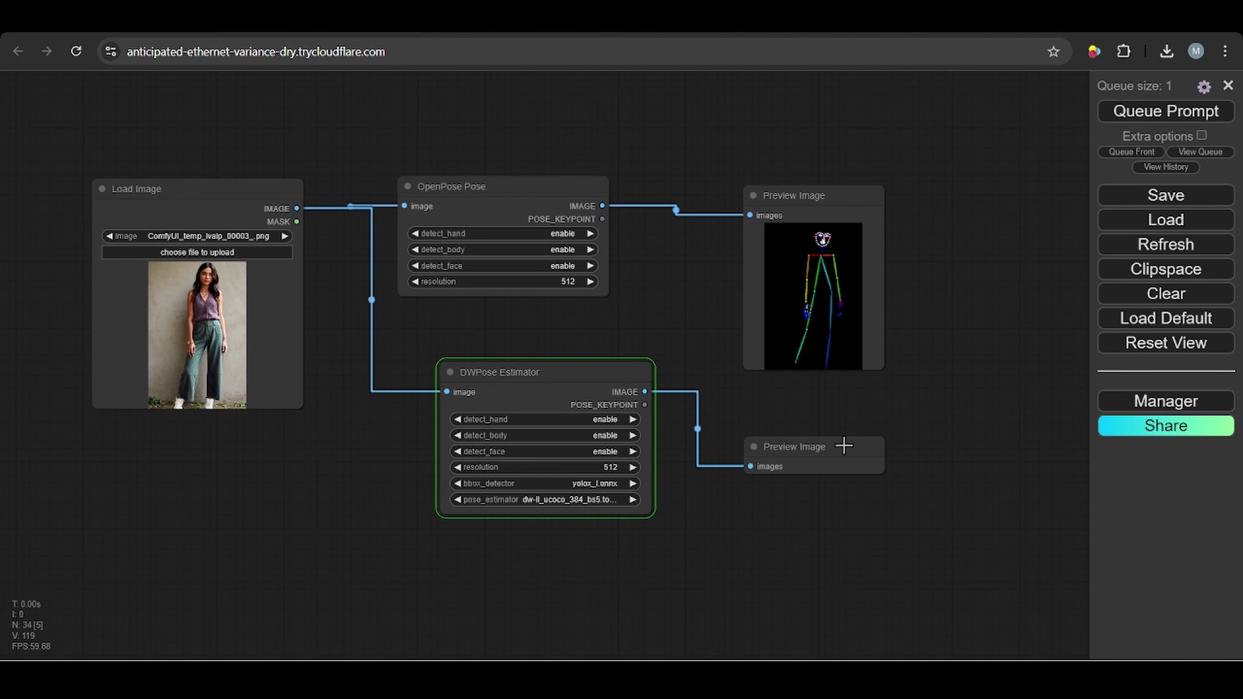
left_click_drag(844, 445, 864, 432)
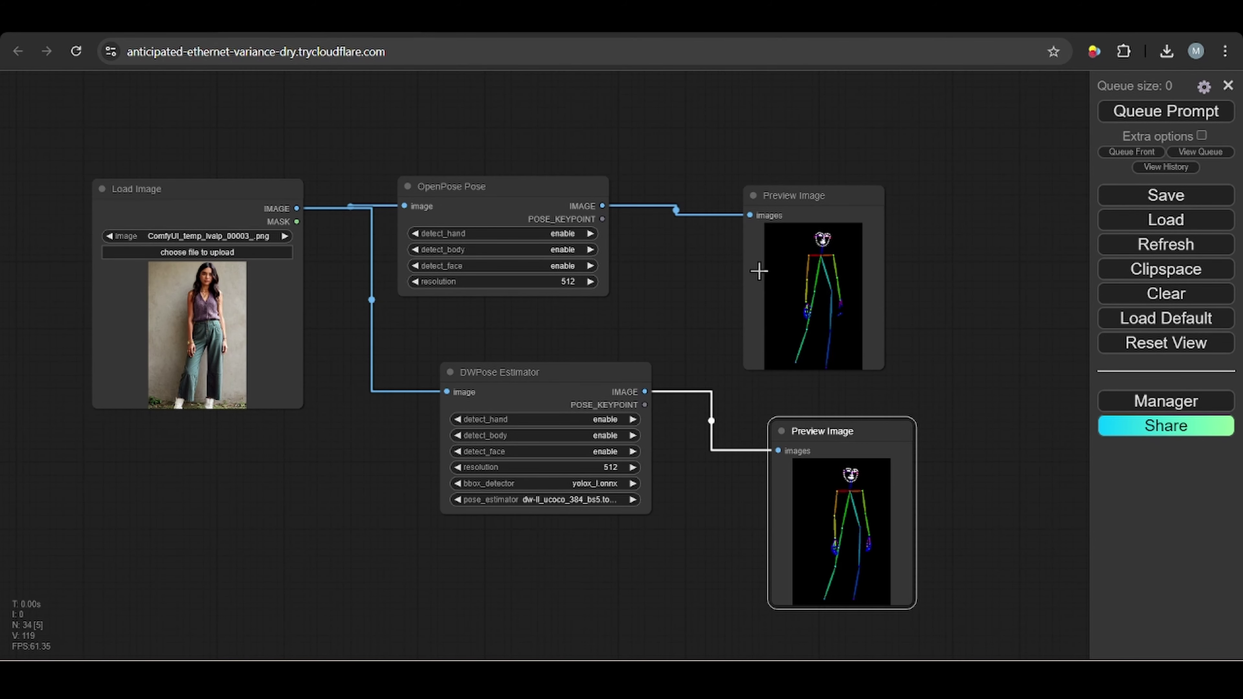
left_click(935, 353)
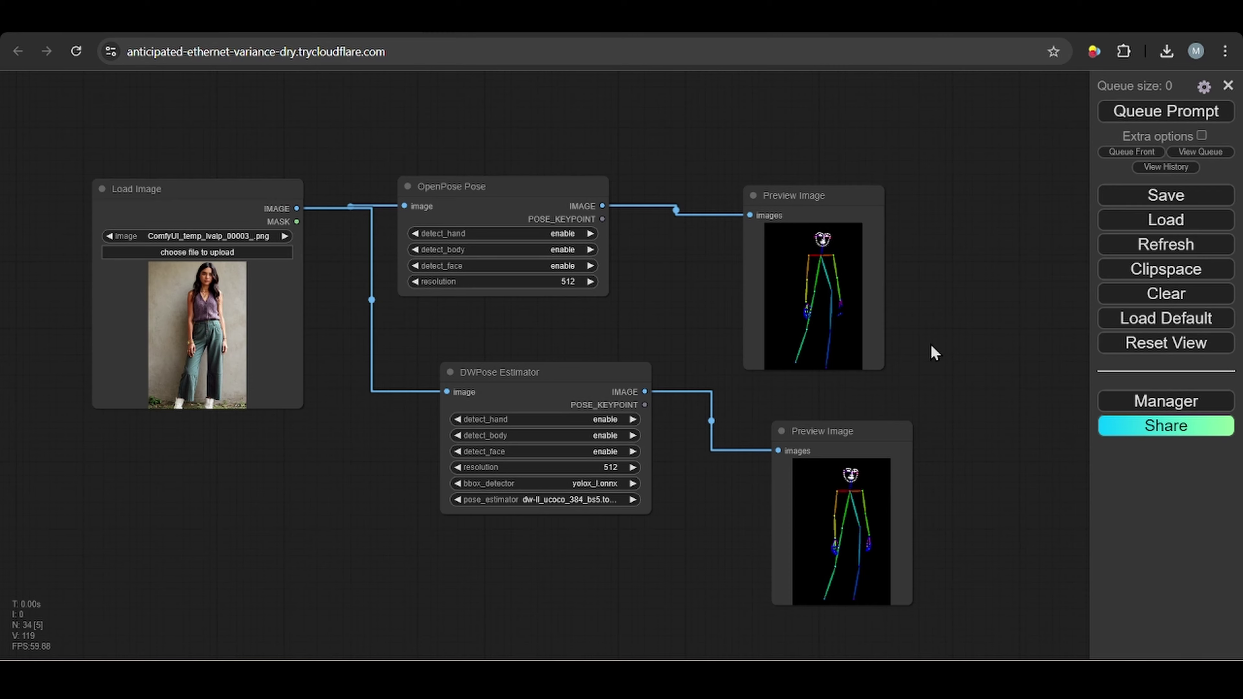
Add a group sized around the pose nodes, their source image and both previews, shifting Load Image down and OpenPose Pose right to fit
right_click(328, 141)
left_click(394, 156)
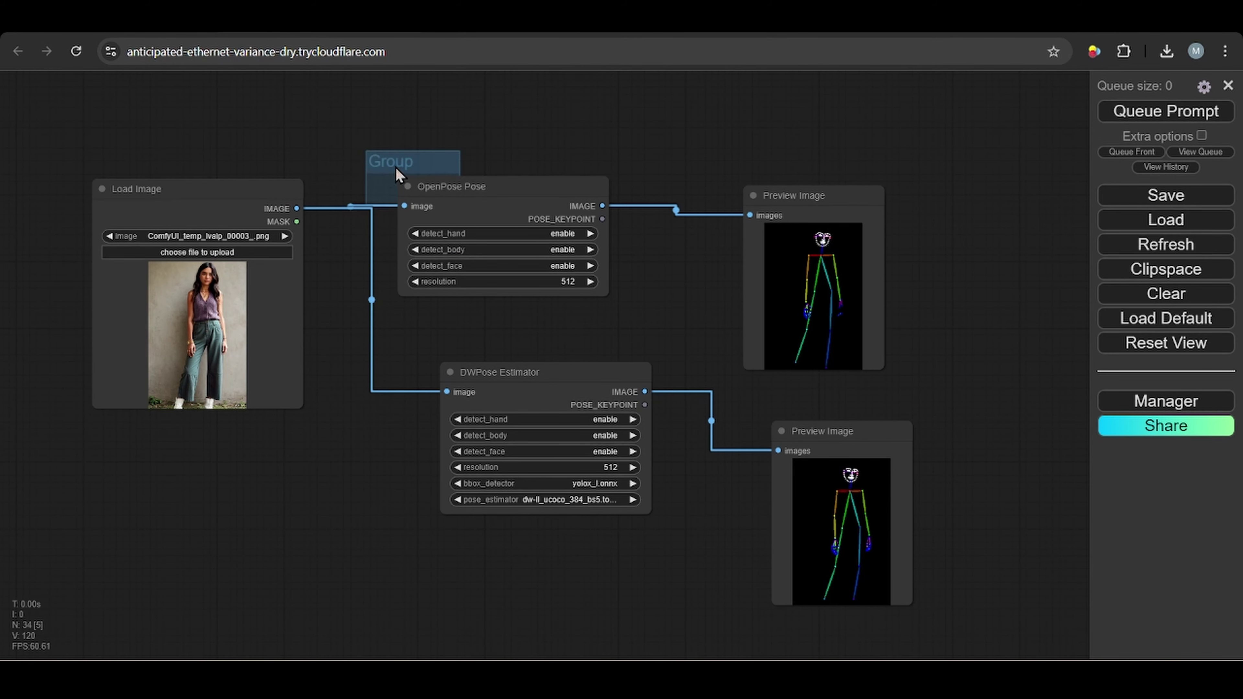
left_click_drag(396, 169, 173, 144)
left_click_drag(303, 162, 546, 189)
left_click_drag(191, 131, 212, 156)
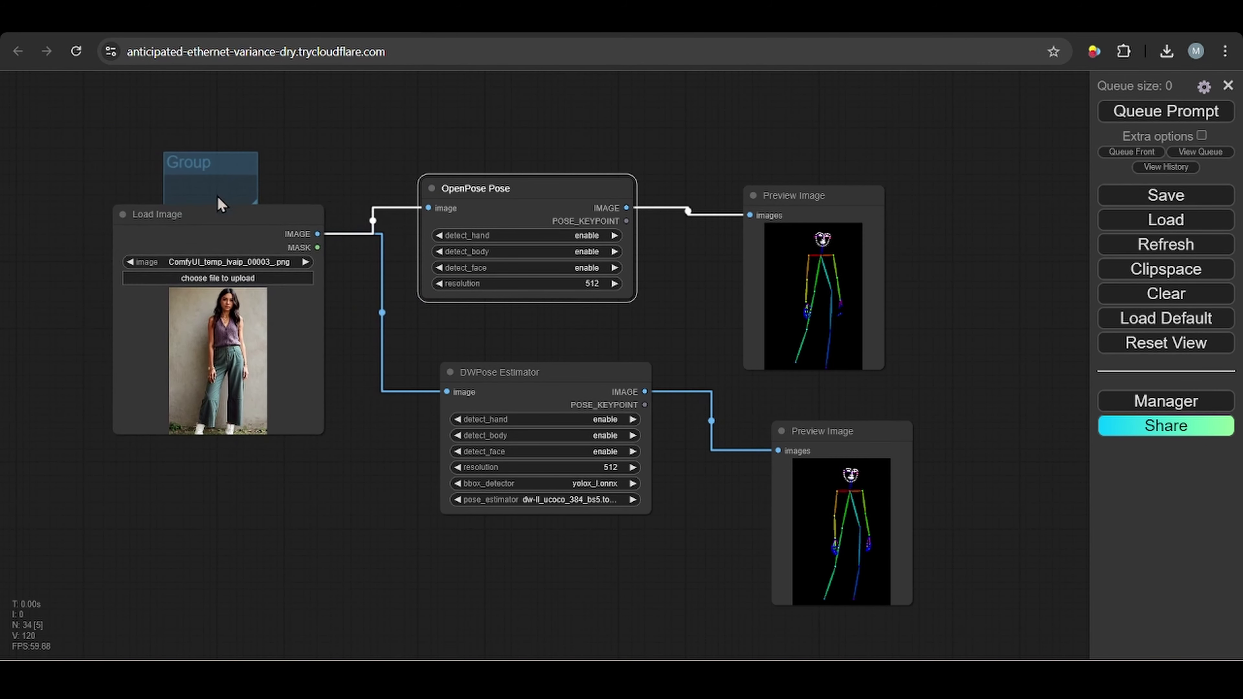
left_click_drag(220, 210, 223, 250)
left_click_drag(215, 169, 968, 639)
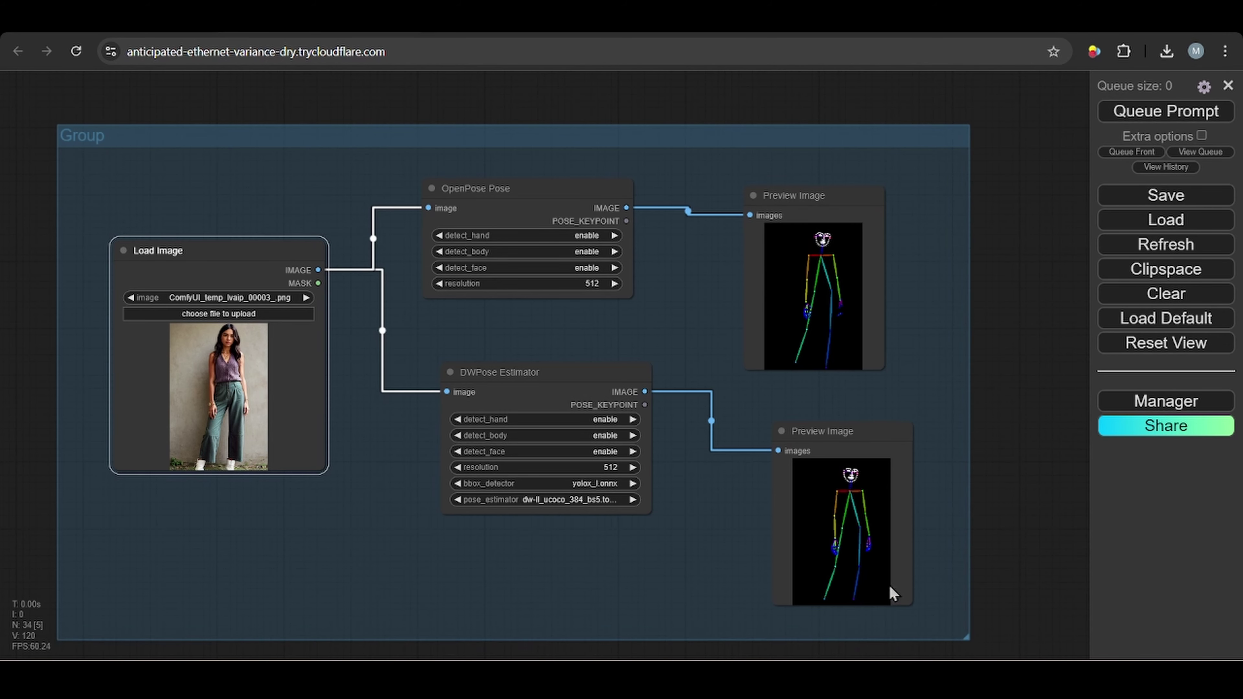
Rename the group around the pose nodes to "Openpose"
right_click(219, 151)
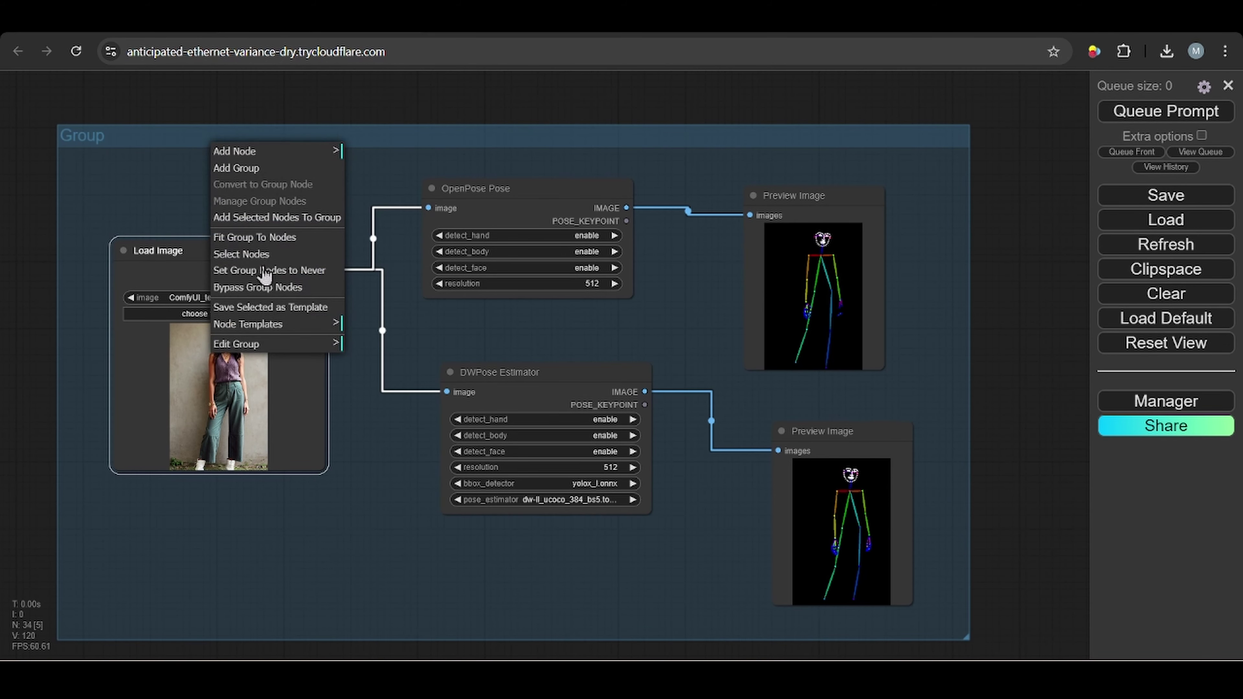
left_click(314, 345)
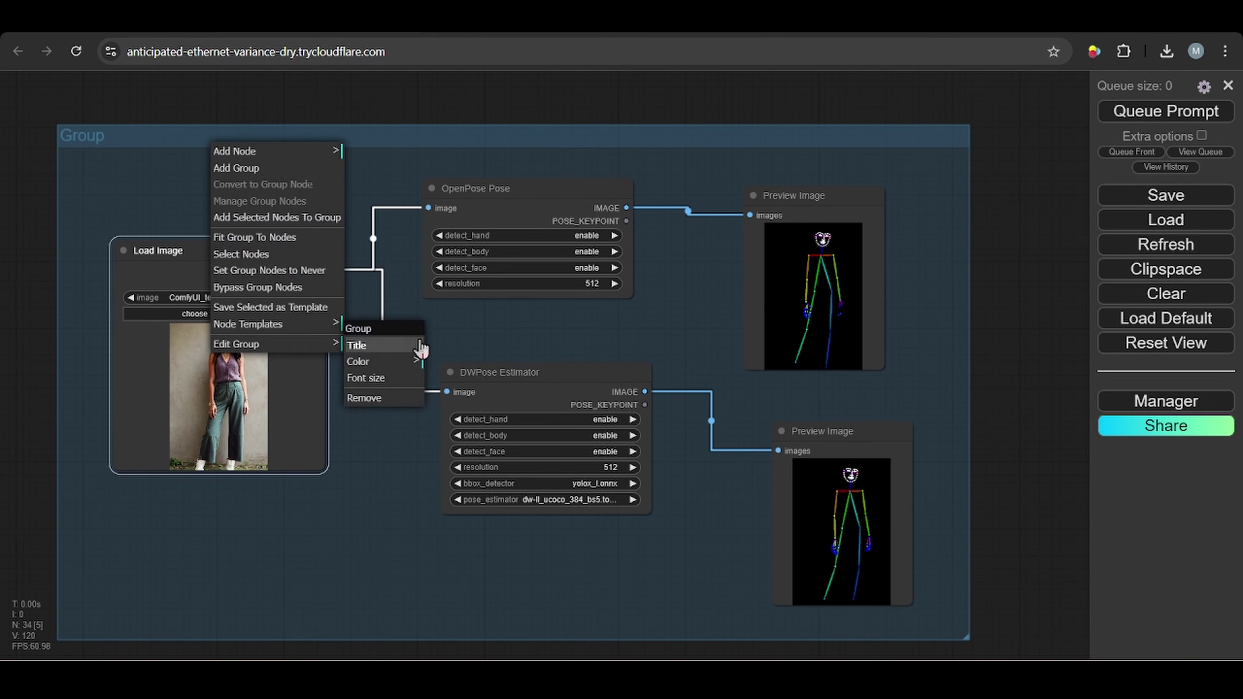
left_click(379, 345)
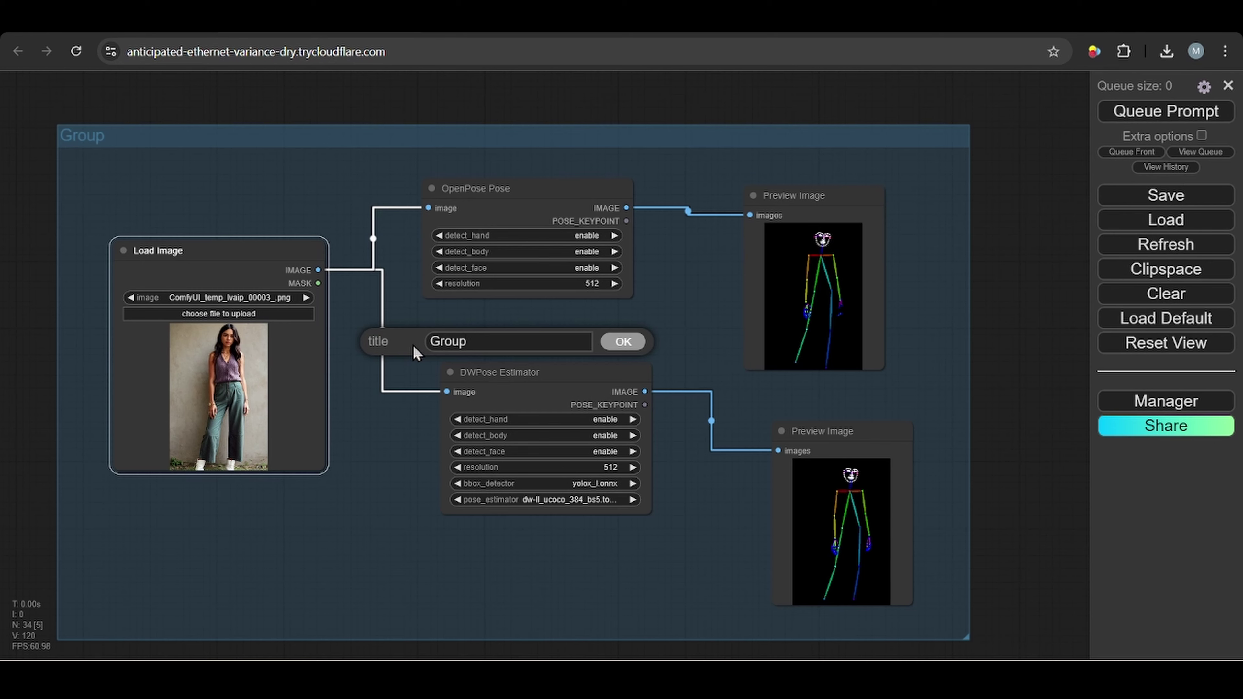
key("BackSpace")
key("BackSpace")
type("Openpose")
left_click(626, 344)
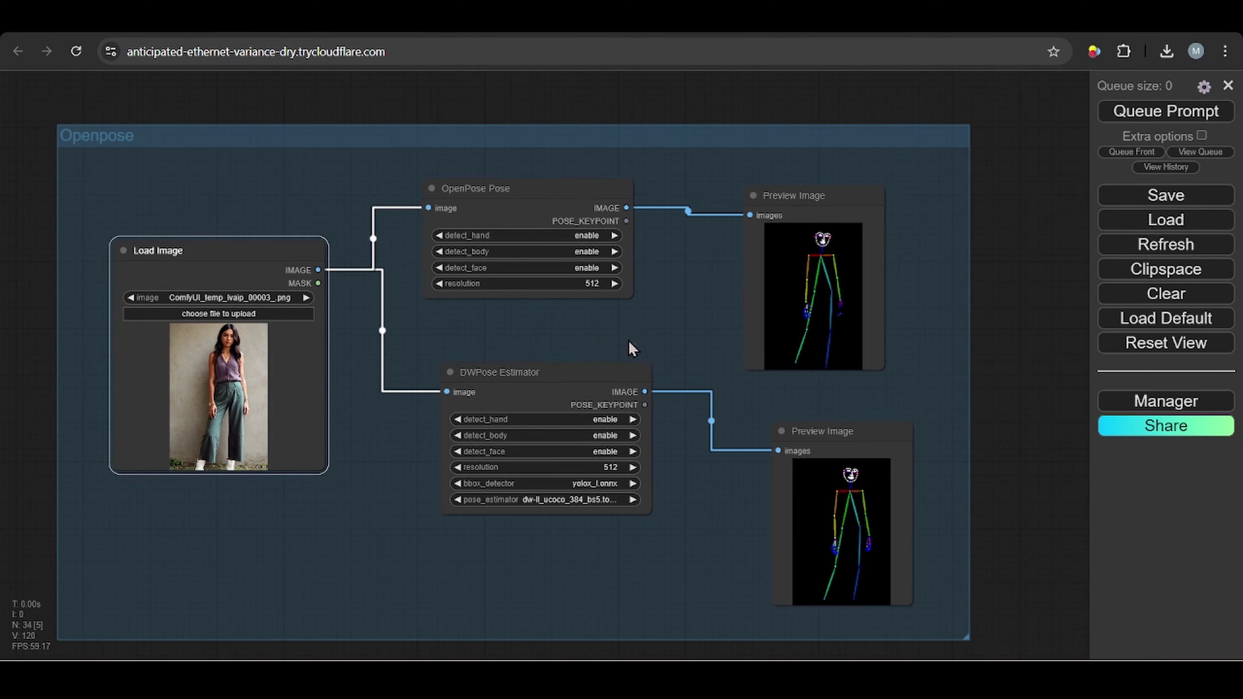
Add the core Canny preprocessor node in the empty canvas area to the right of the Openpose group
left_click_drag(1025, 456, 782, 430)
scroll(847, 419, "down", 5)
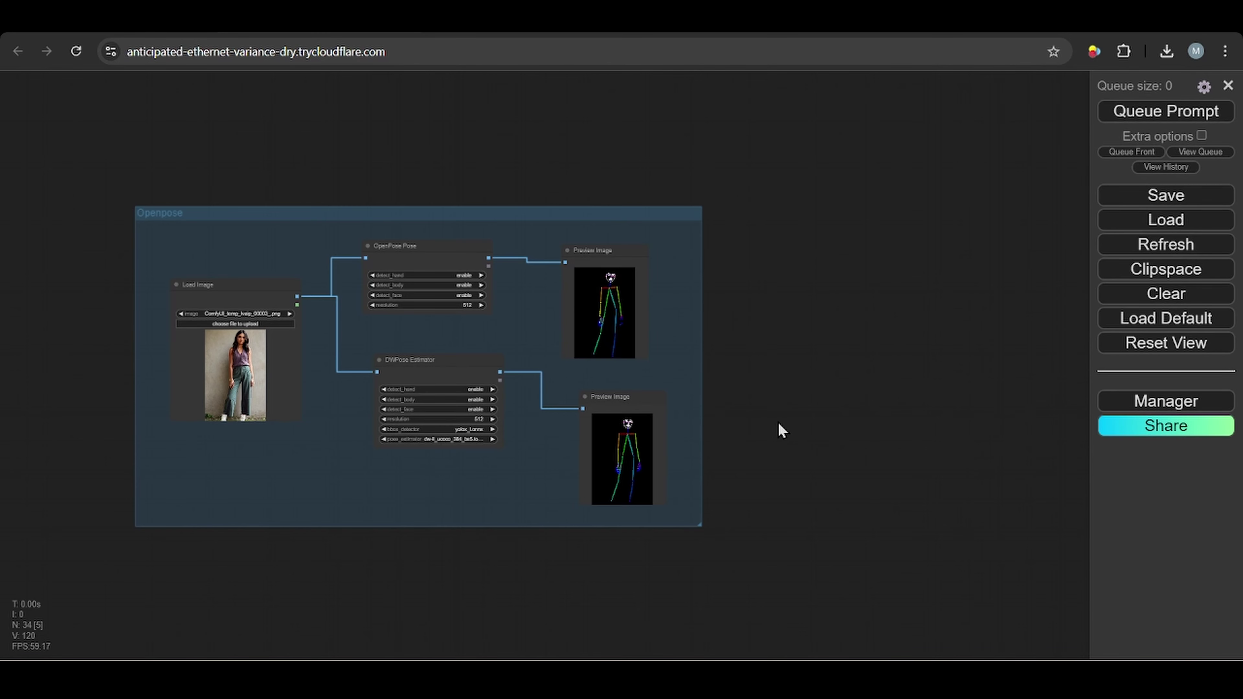
left_click_drag(782, 430, 438, 428)
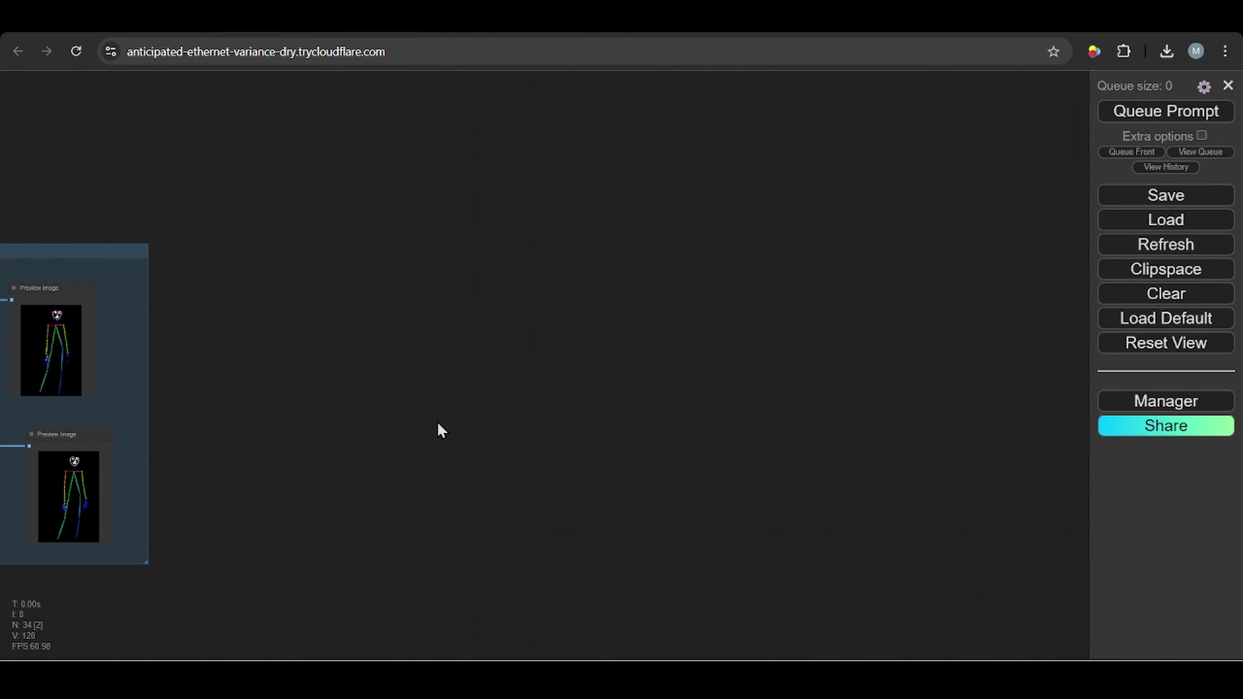
double_click(465, 279)
type("canny")
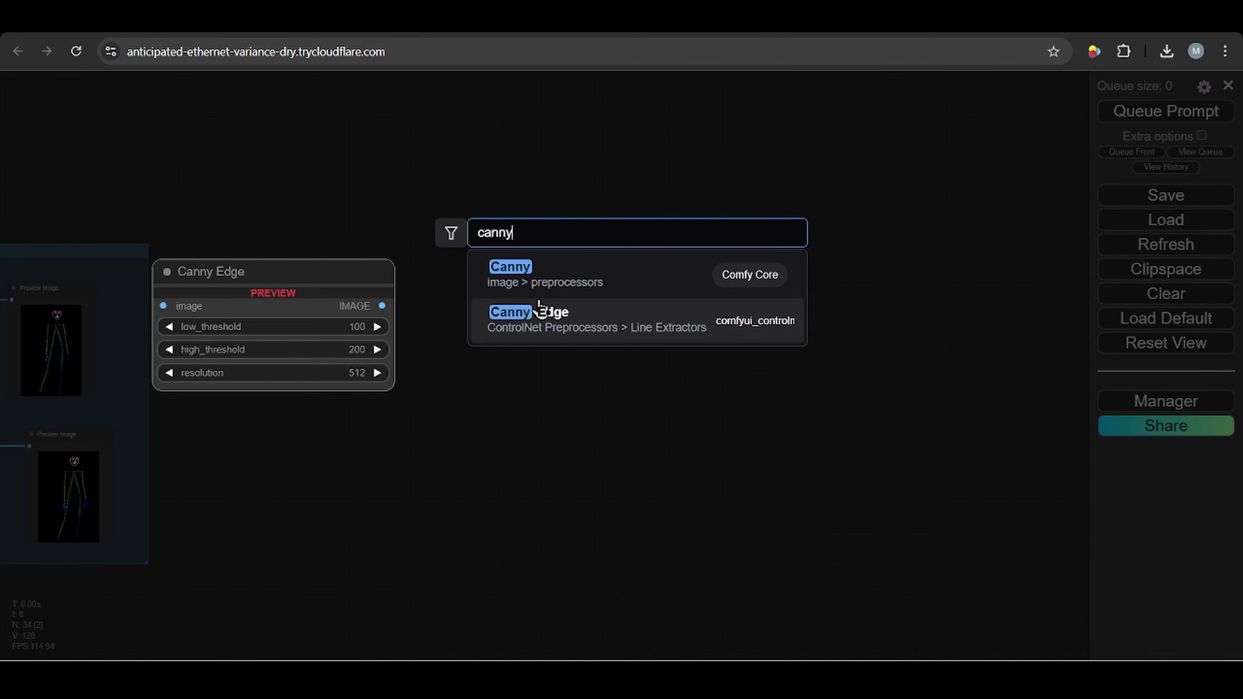
left_click(618, 293)
scroll(536, 296, "up", 5)
scroll(533, 300, "up", 6)
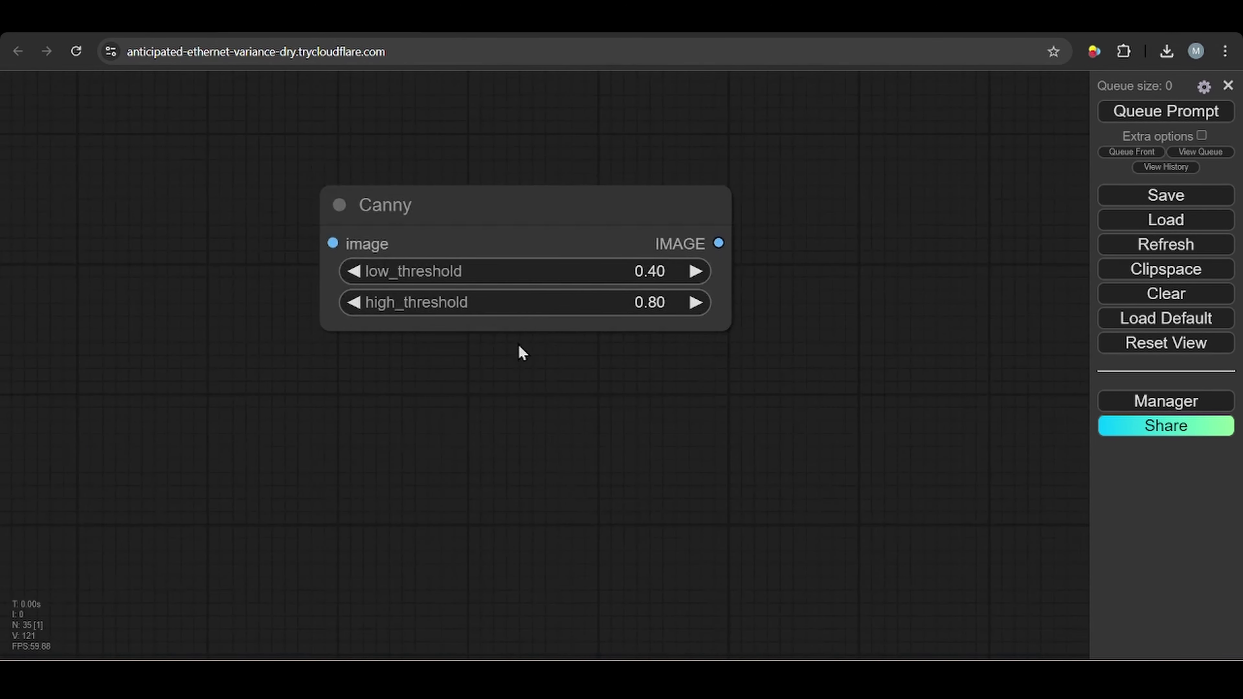
left_click_drag(519, 353, 541, 322)
scroll(538, 318, "down", 5)
left_click(547, 220)
left_click_drag(547, 219, 590, 222)
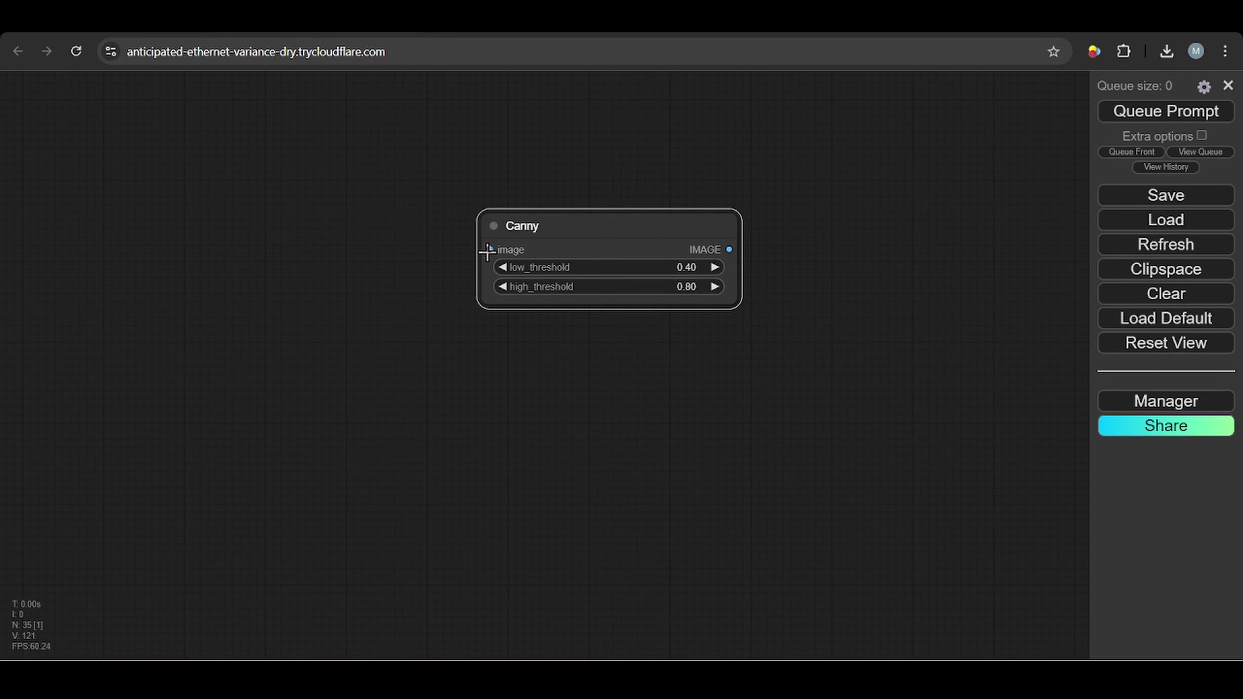
Add a Canny Edge node below Canny and feed its image input from the Load Image node holding IMG-20240820-WA0004.jpg
double_click(637, 383)
type("ca")
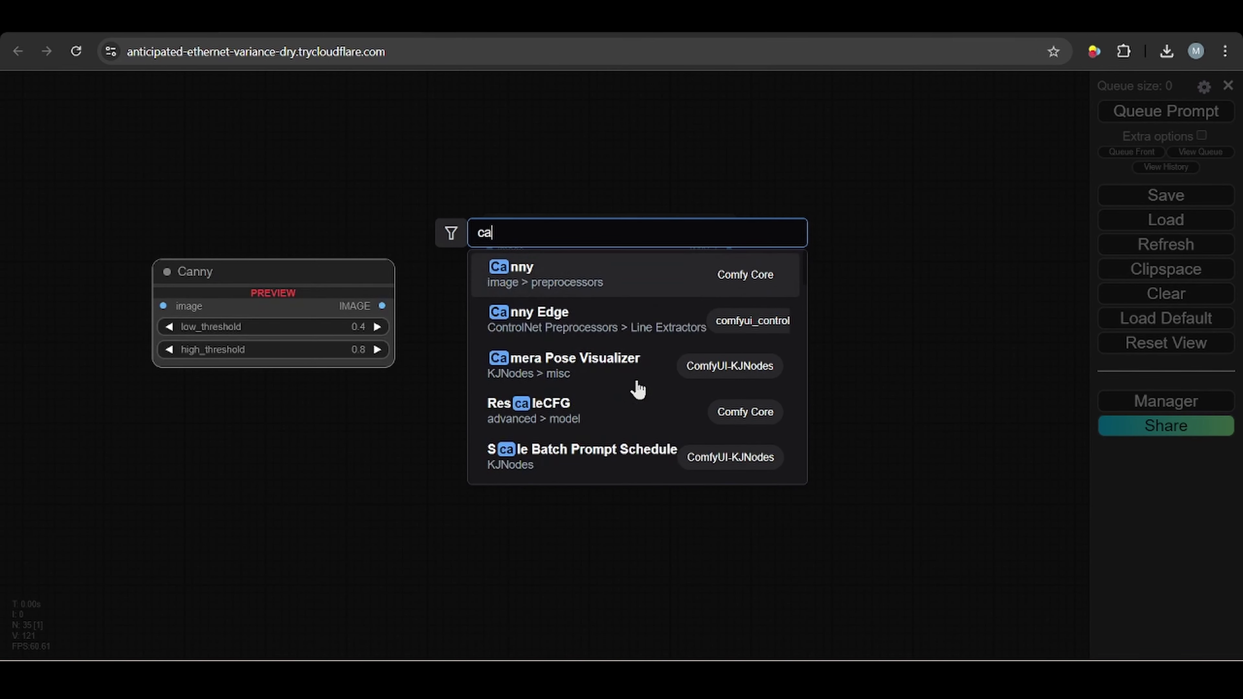
type("nn")
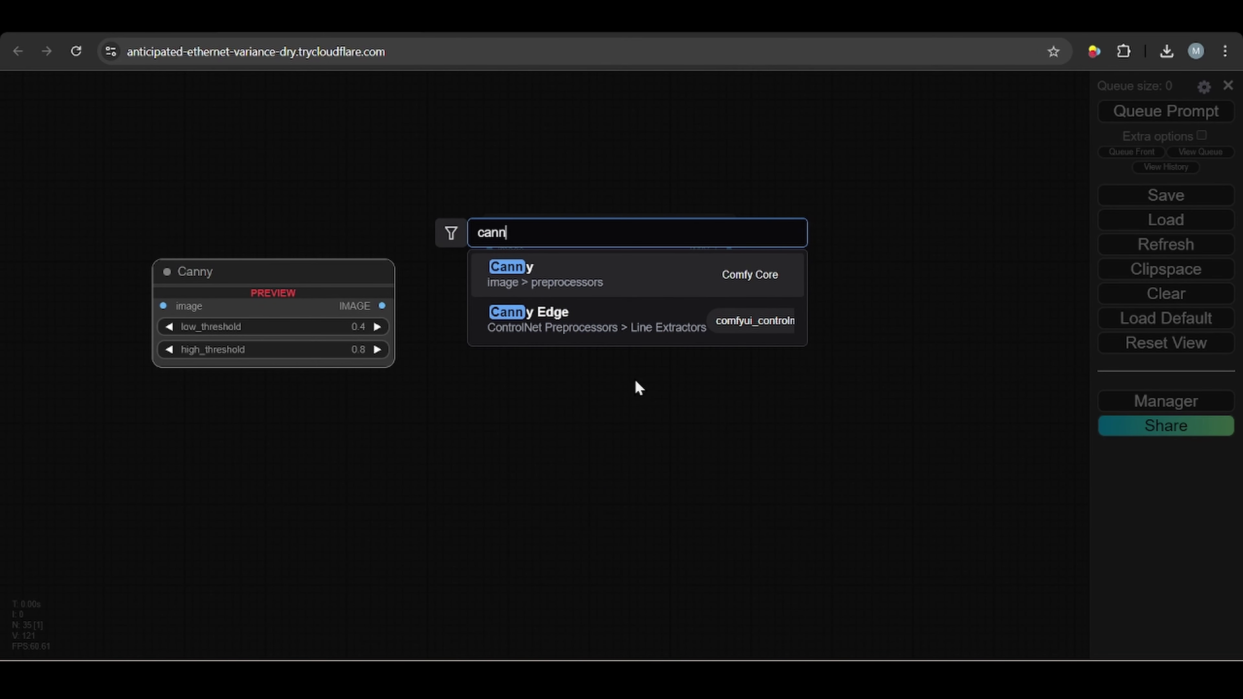
left_click(621, 334)
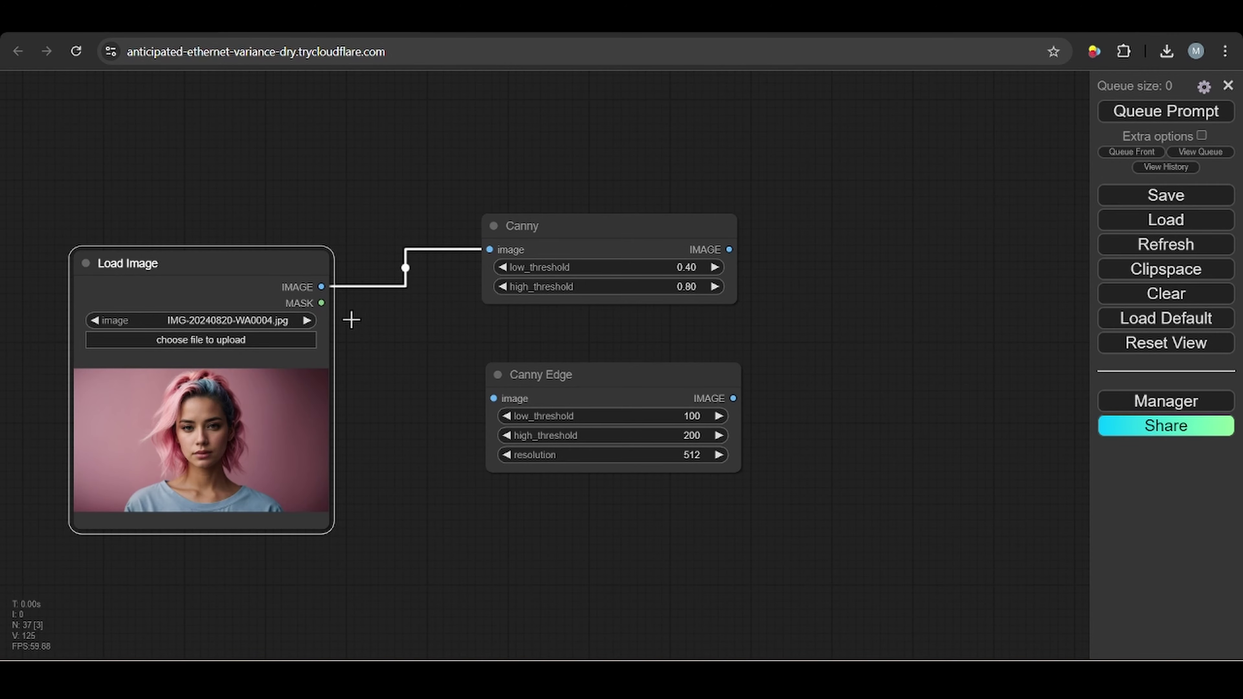
left_click_drag(321, 287, 494, 399)
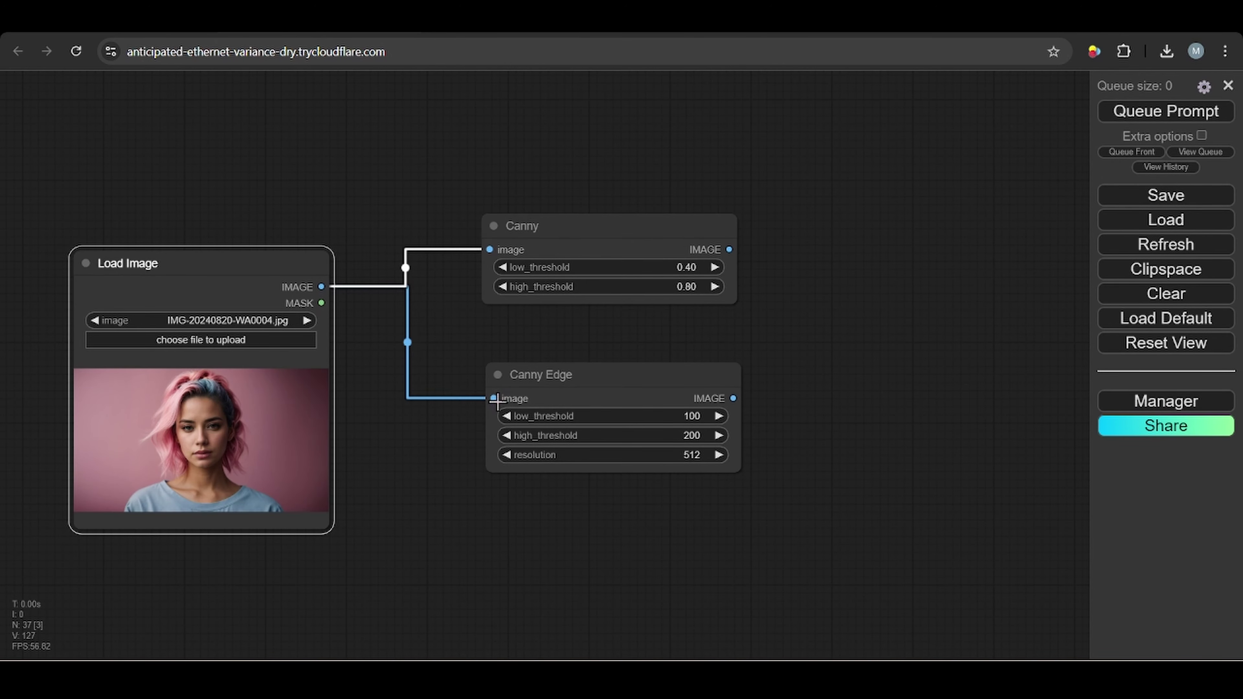
Connect the image outputs of Canny and Canny Edge each to a new Preview Image node
left_click_drag(729, 249, 847, 245)
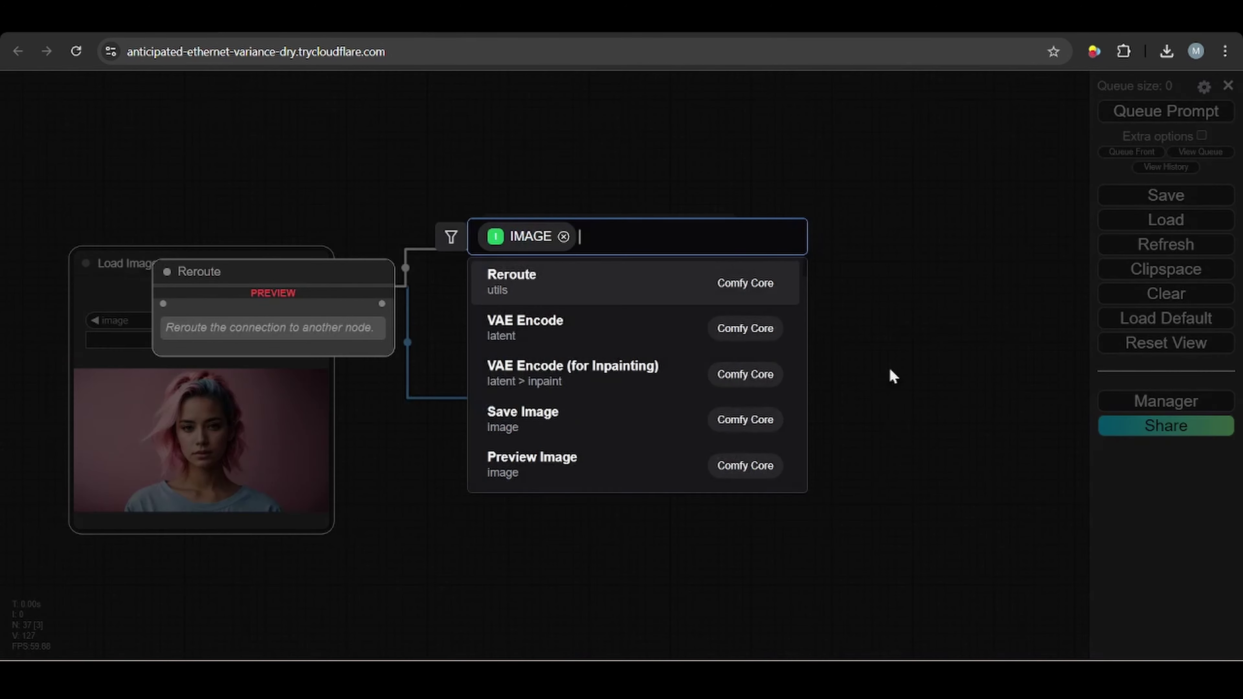
left_click(567, 463)
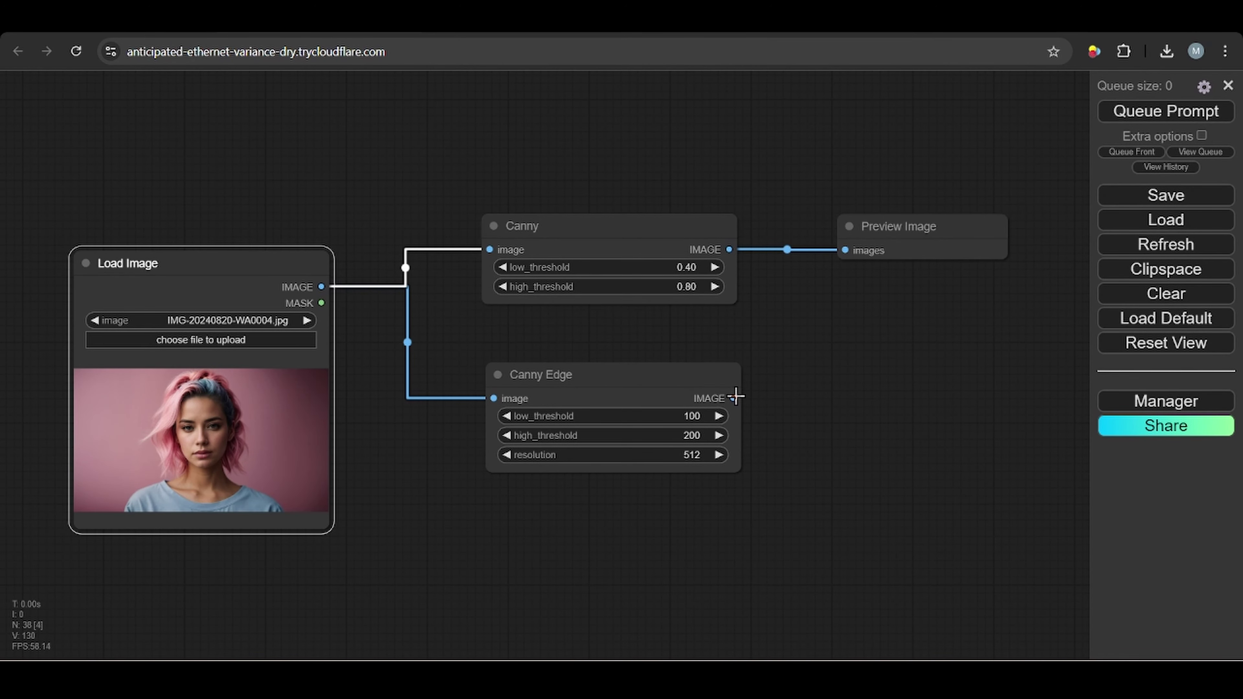
left_click_drag(733, 398, 852, 397)
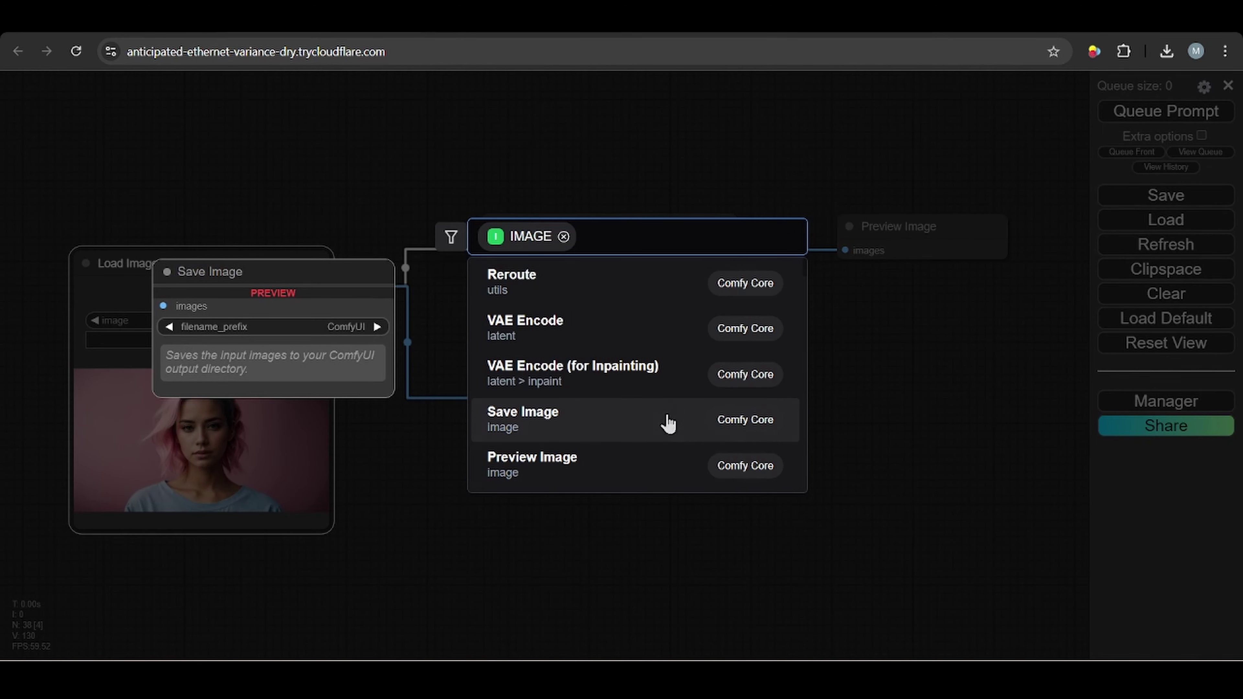
left_click(605, 464)
Run the workflow and move the two Canny previews apart so they no longer overlap
left_click(1163, 112)
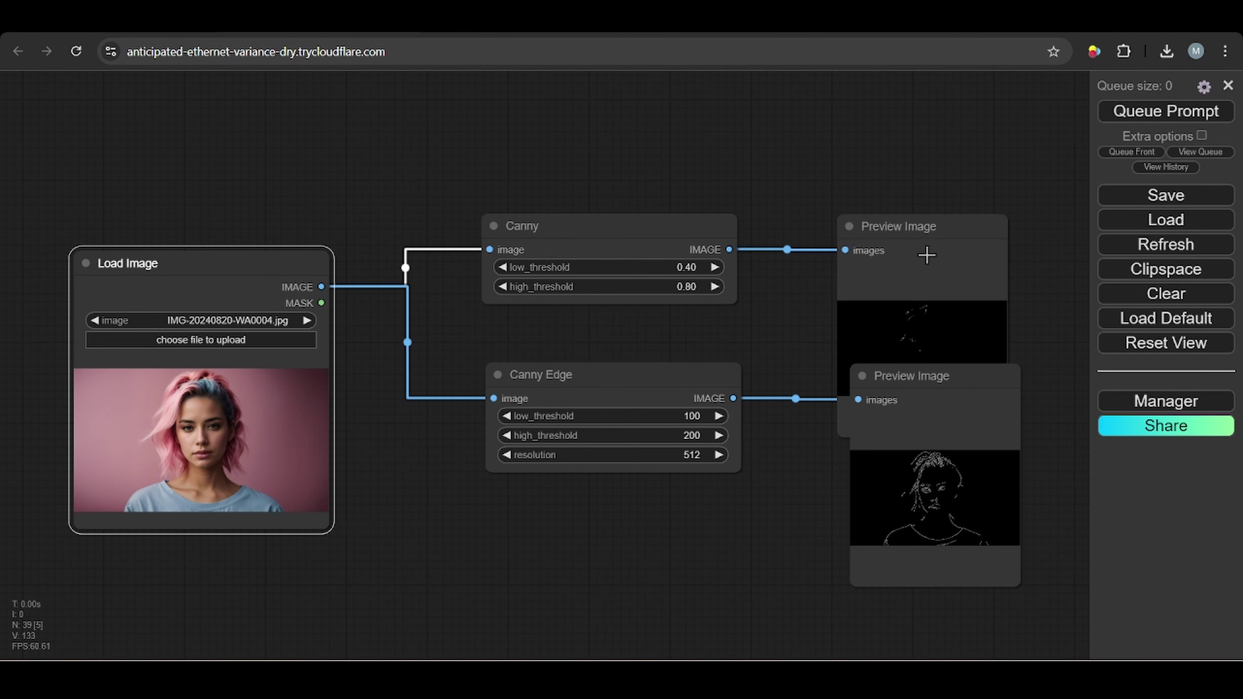
left_click_drag(926, 255, 940, 135)
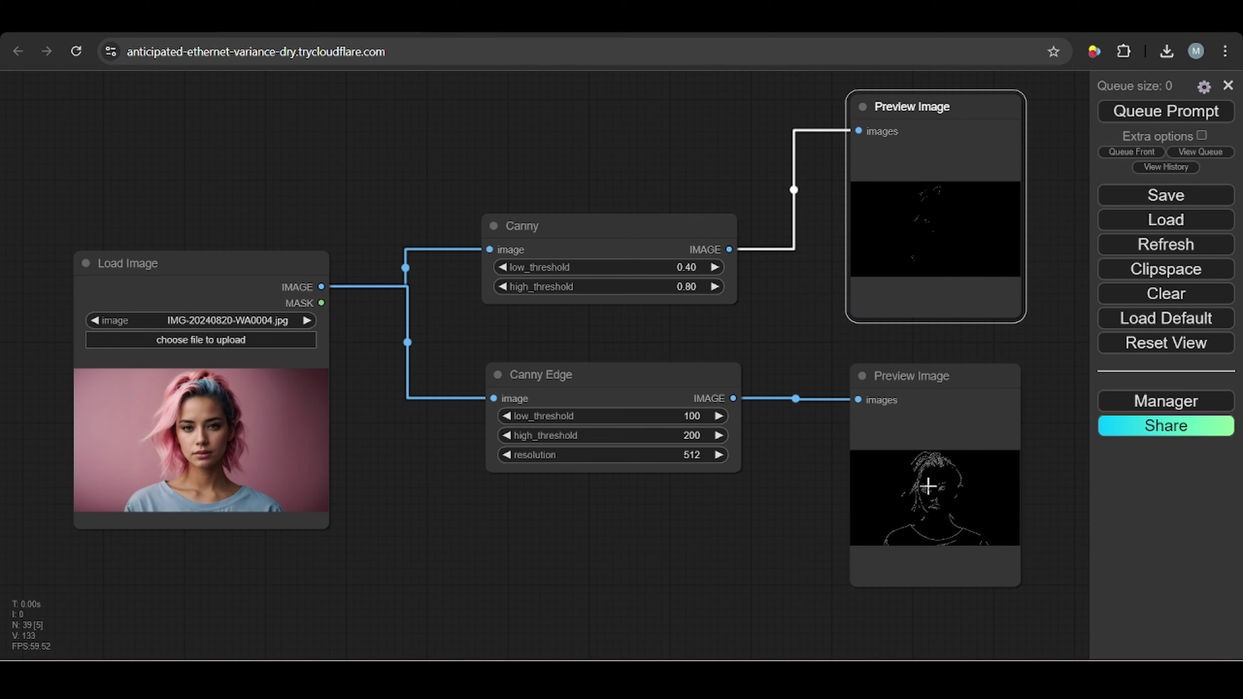
mouse_move(944, 402)
left_mouse_down()
mouse_move(904, 406)
mouse_move(922, 406)
left_mouse_up()
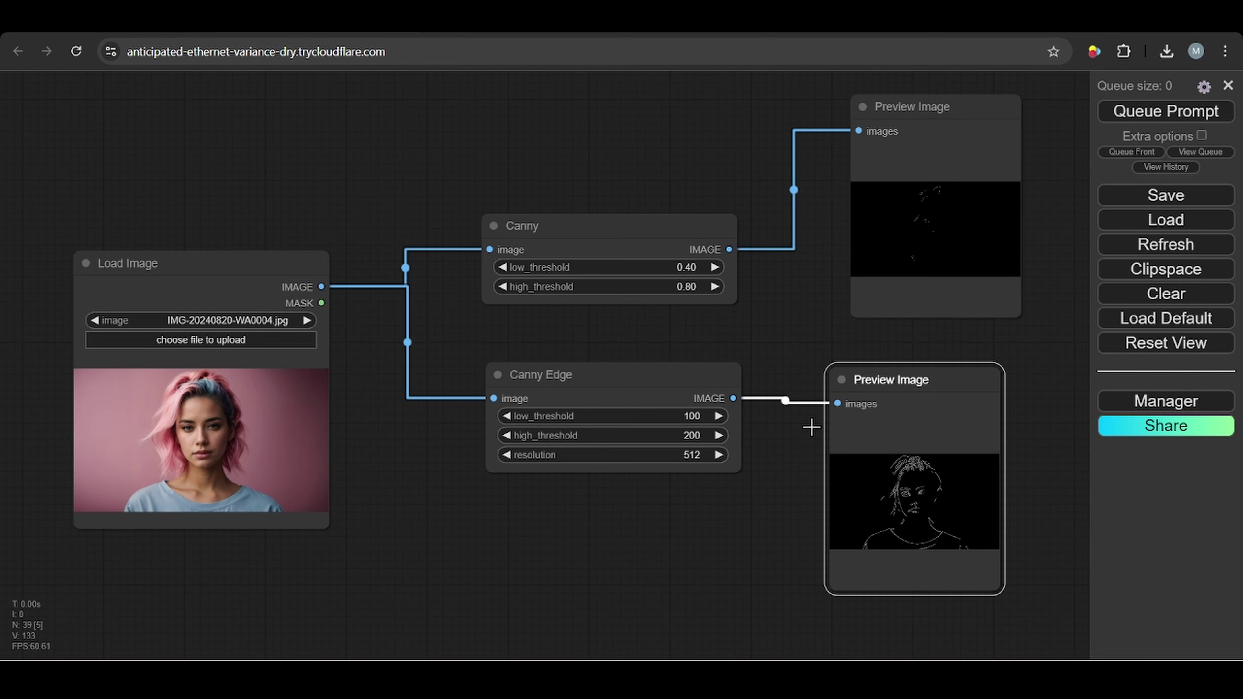
Try to run the workflow with the Canny Edge high_threshold set to 500
left_click(696, 437)
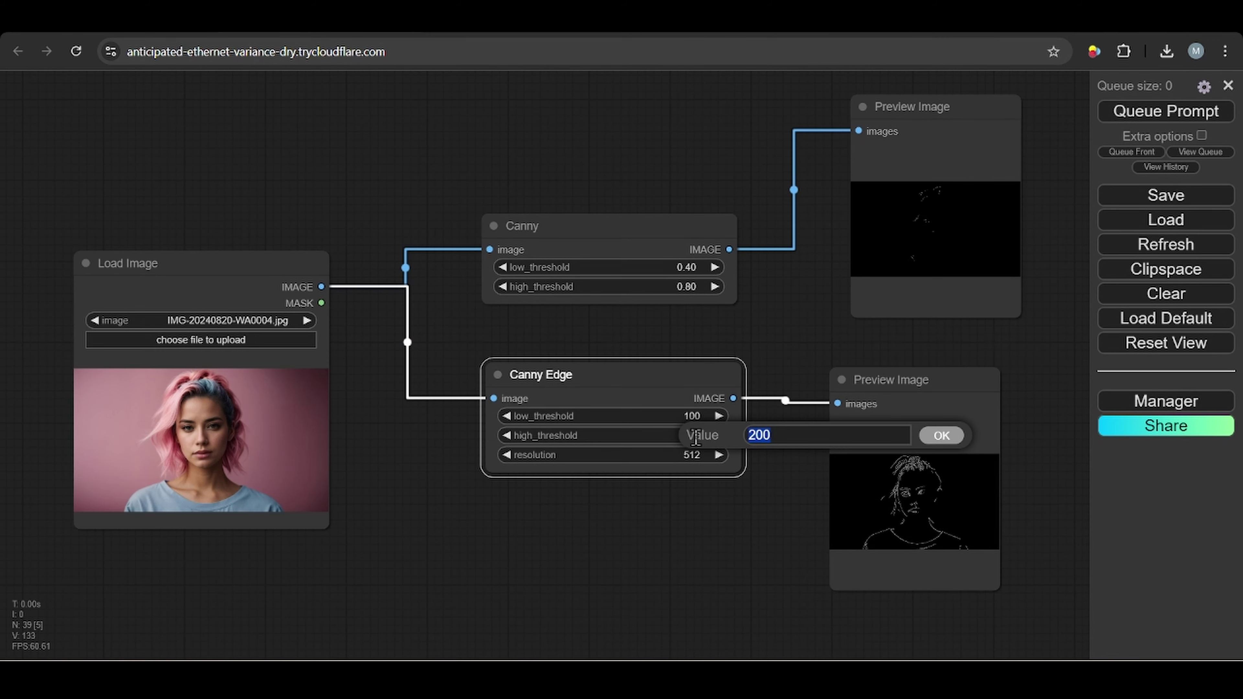
type("500")
key("Return")
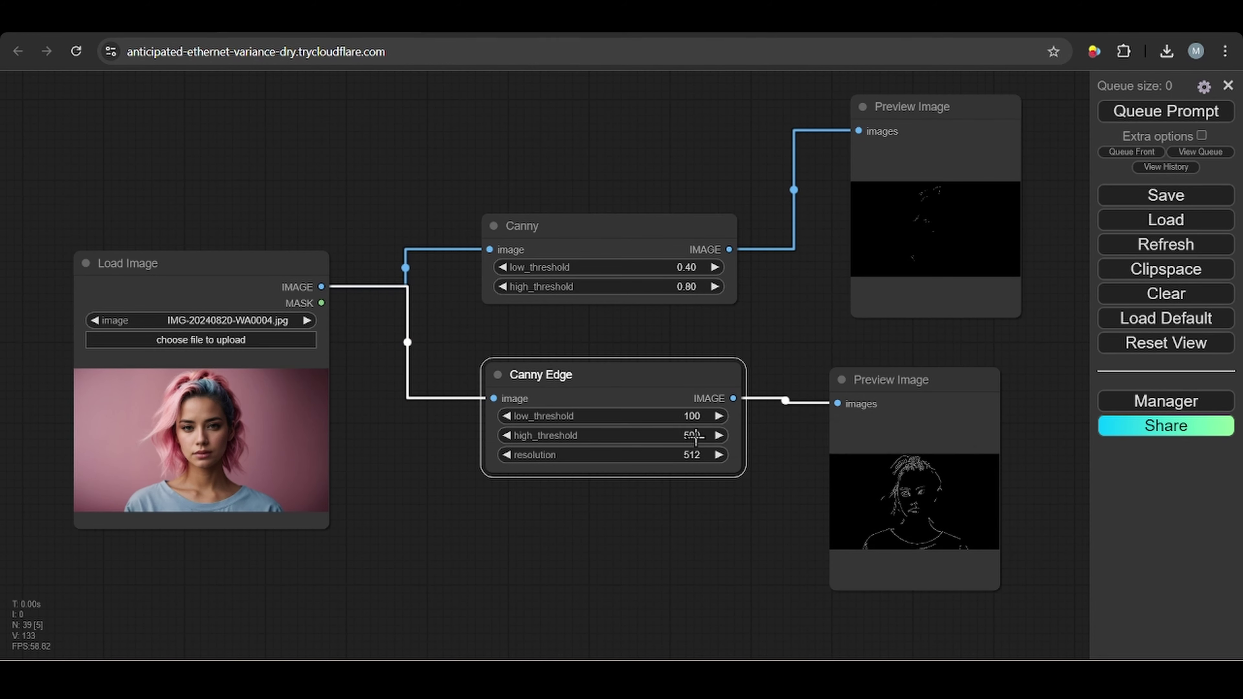
left_click(1132, 120)
left_click_drag(693, 545, 613, 522)
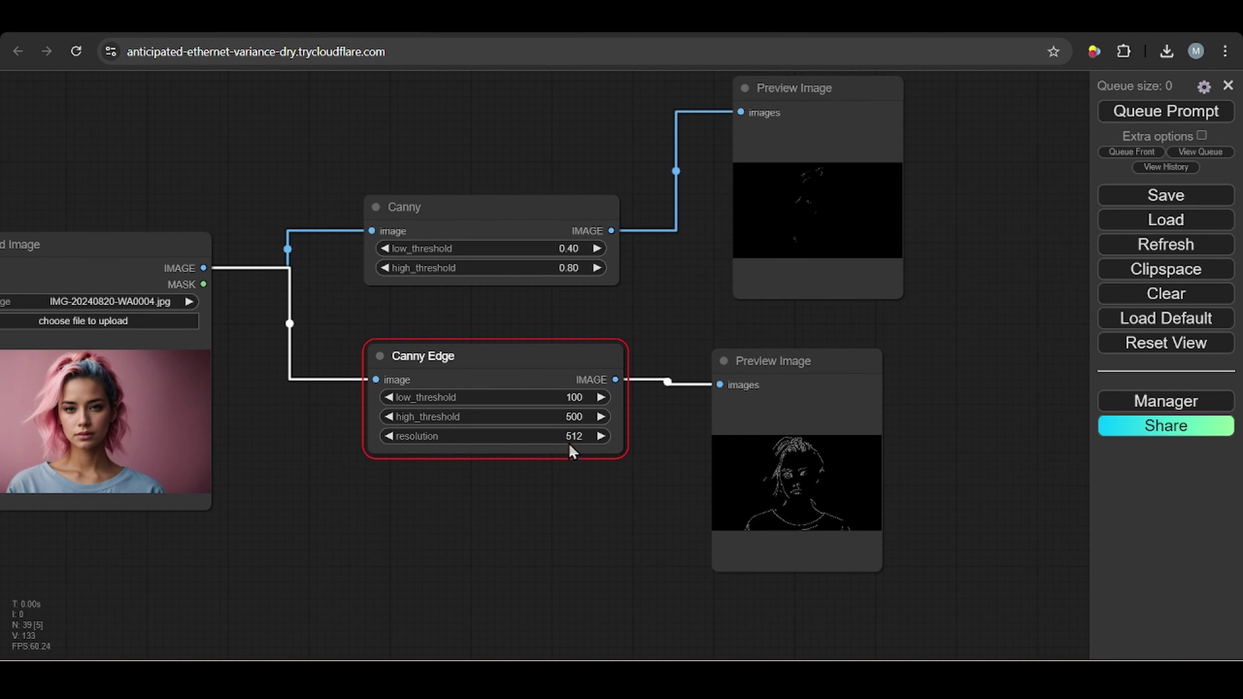
Set the Canny Edge high_threshold to 255, run the workflow and examine its preview up close
left_click(571, 417)
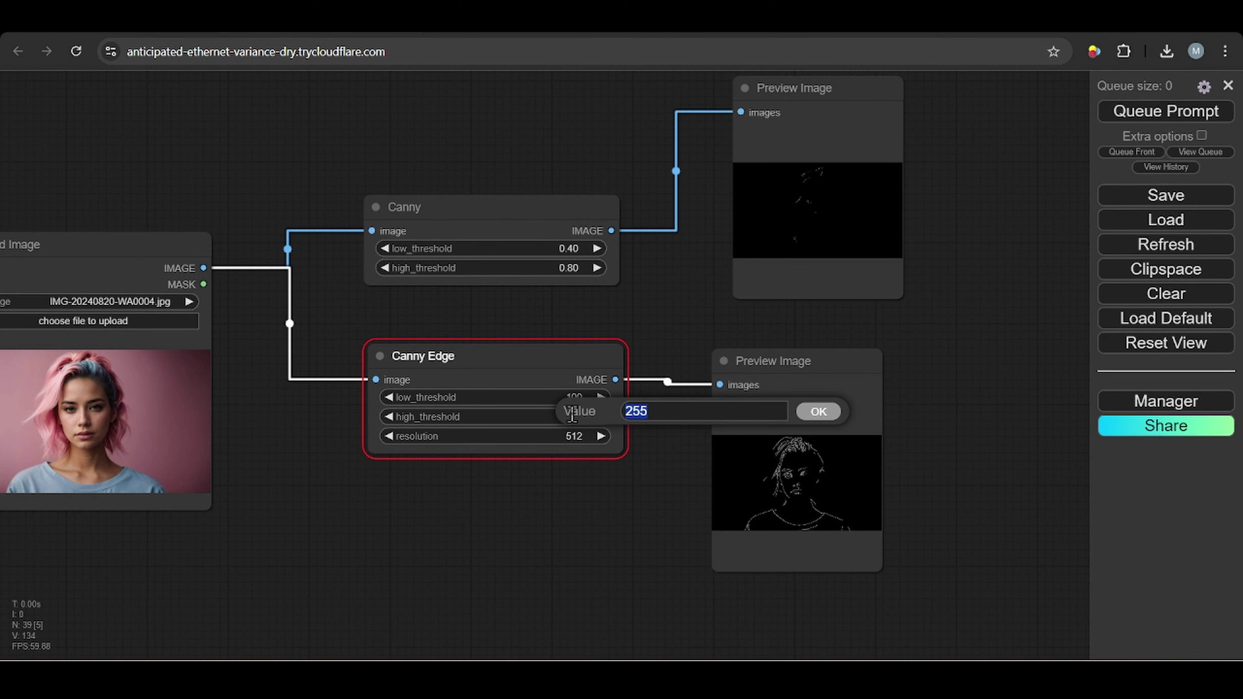
type("255")
left_click(817, 411)
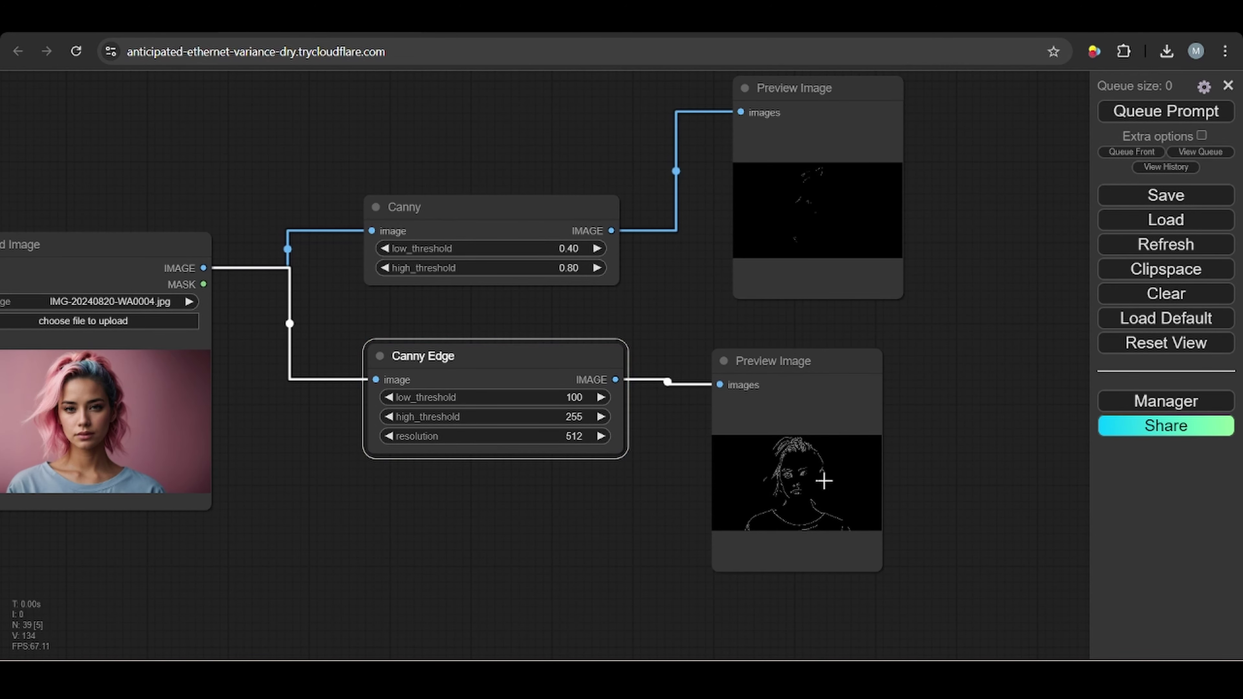
scroll(797, 474, "up", 5)
scroll(798, 475, "up", 4)
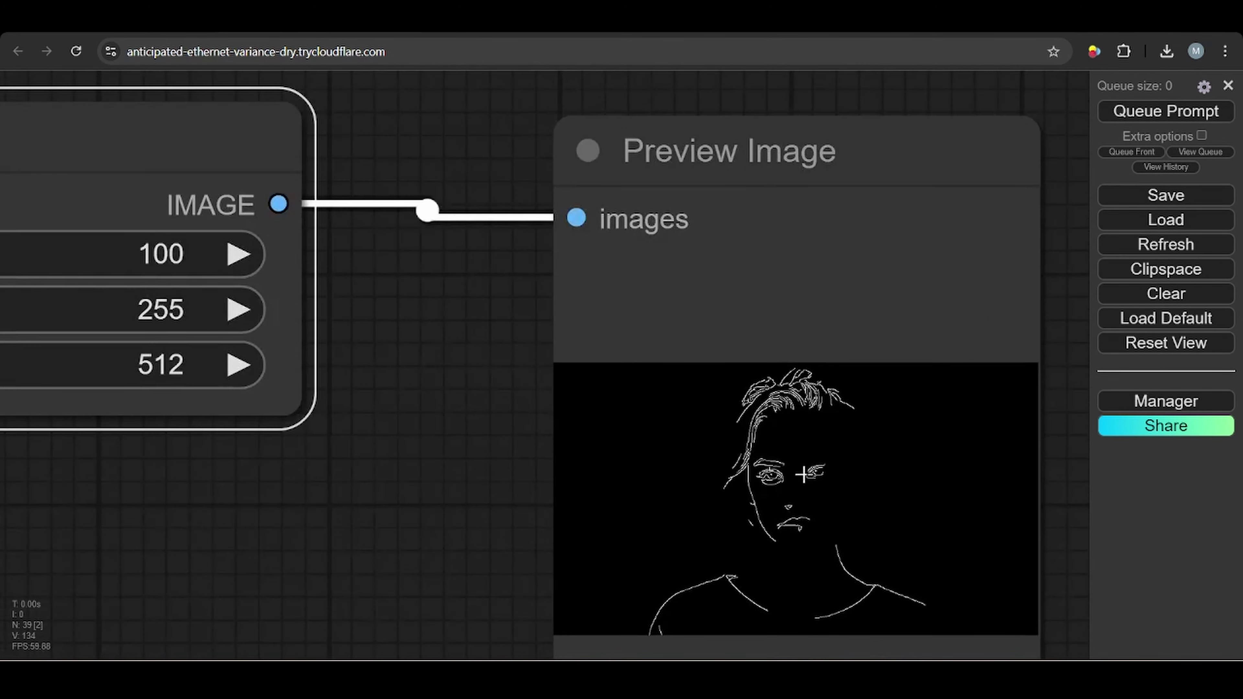
Set the Canny Edge high_threshold to 200 and low_threshold to 50, and run the workflow
scroll(823, 467, "down", 3)
left_click(428, 368)
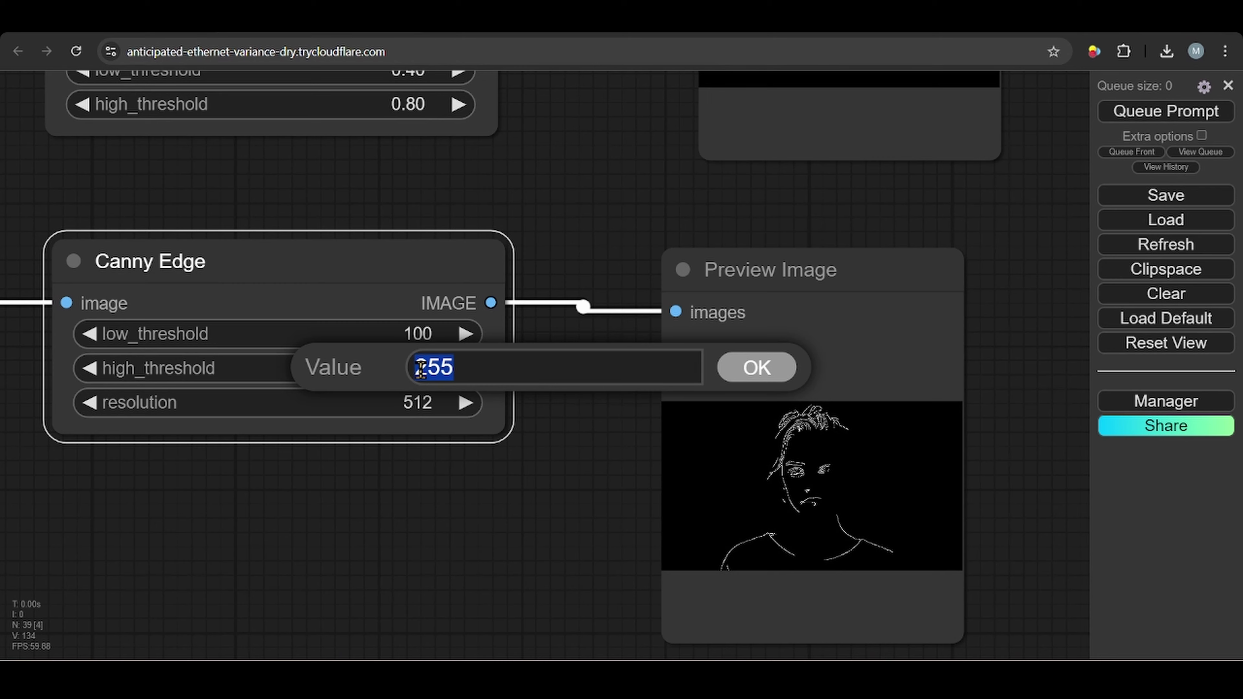
type("200")
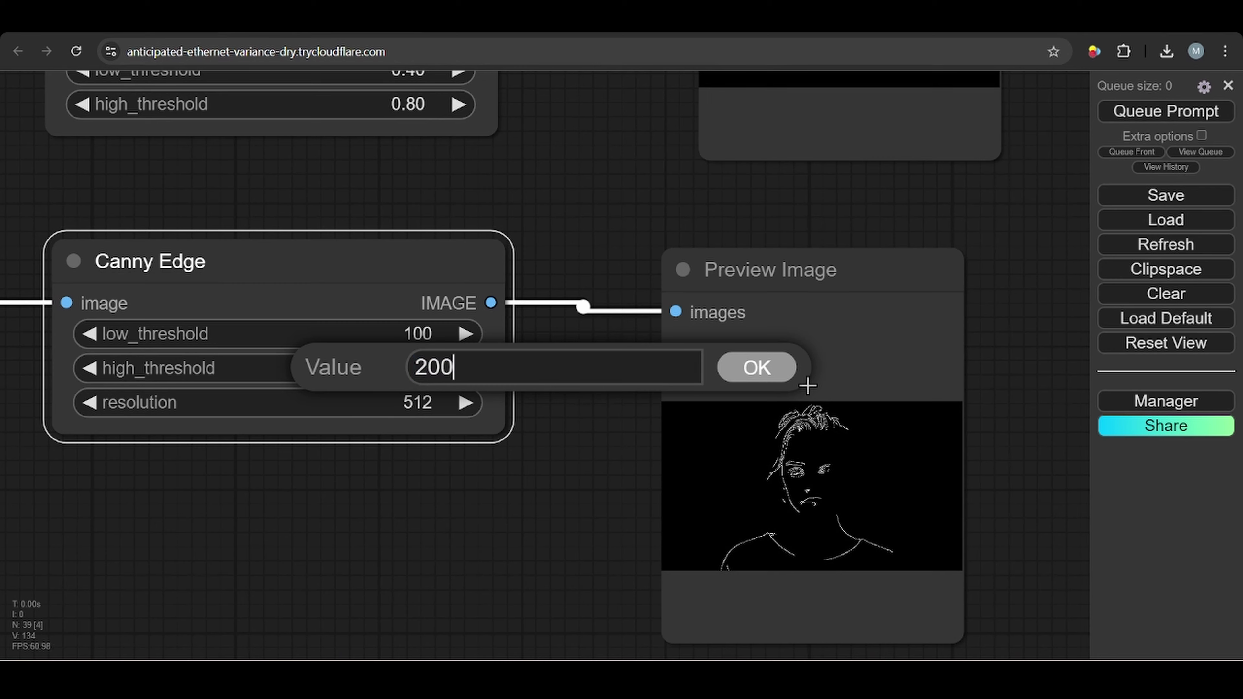
left_click(761, 375)
left_click(423, 338)
type("50")
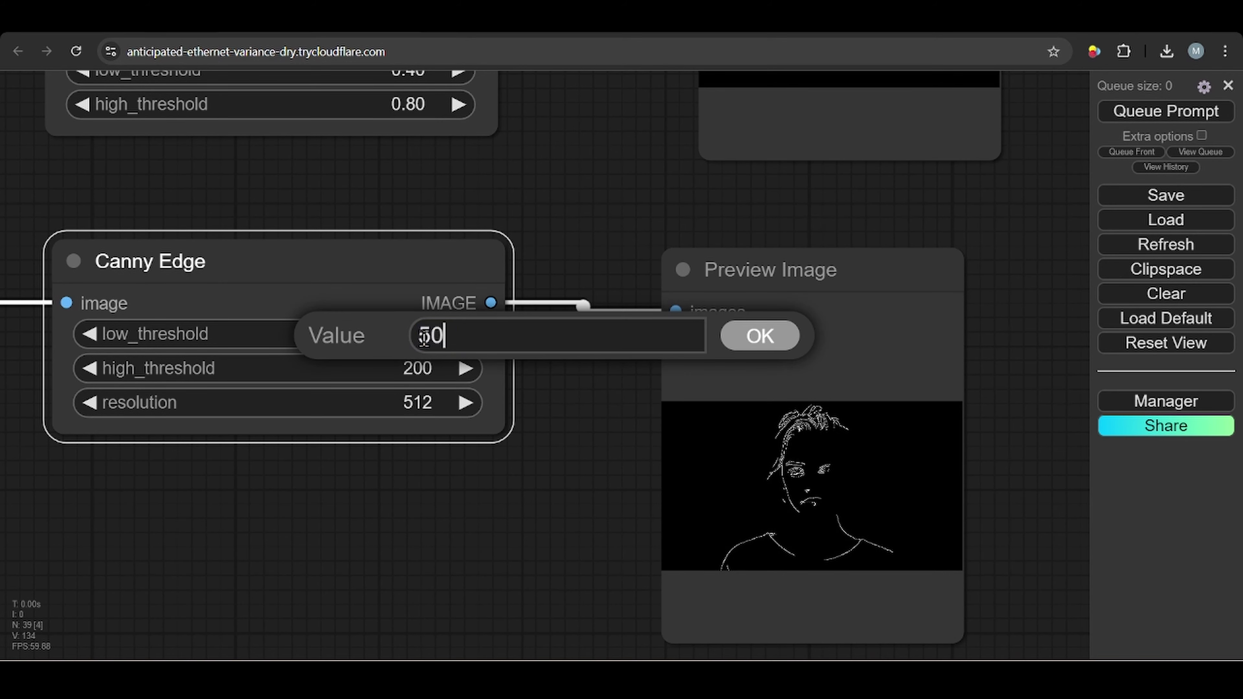
key("Return")
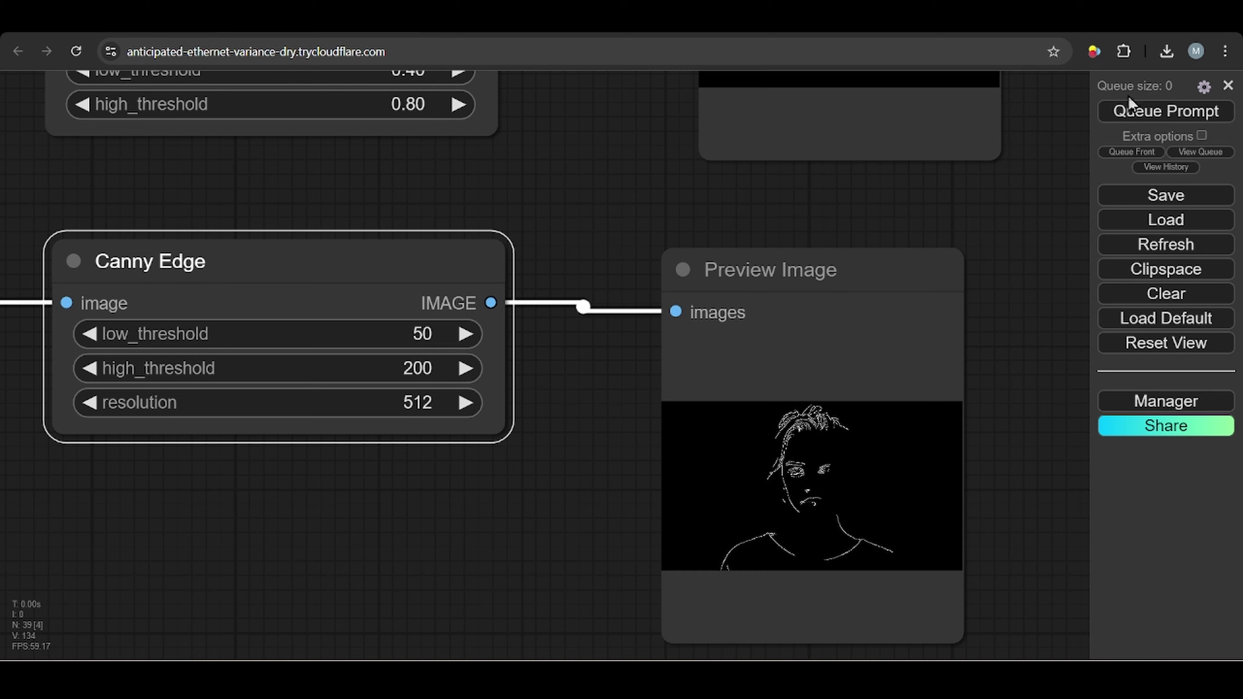
left_click(1131, 109)
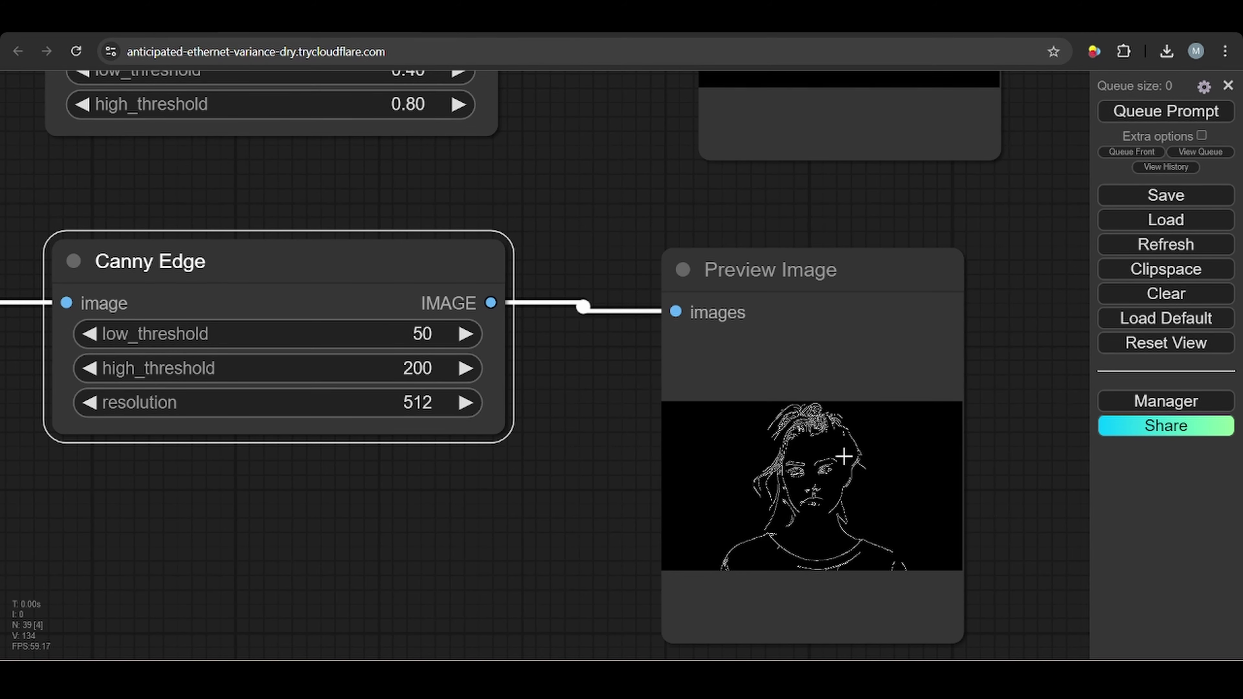
Lower the Canny Edge low_threshold to 10 and run the workflow again
left_click(420, 338)
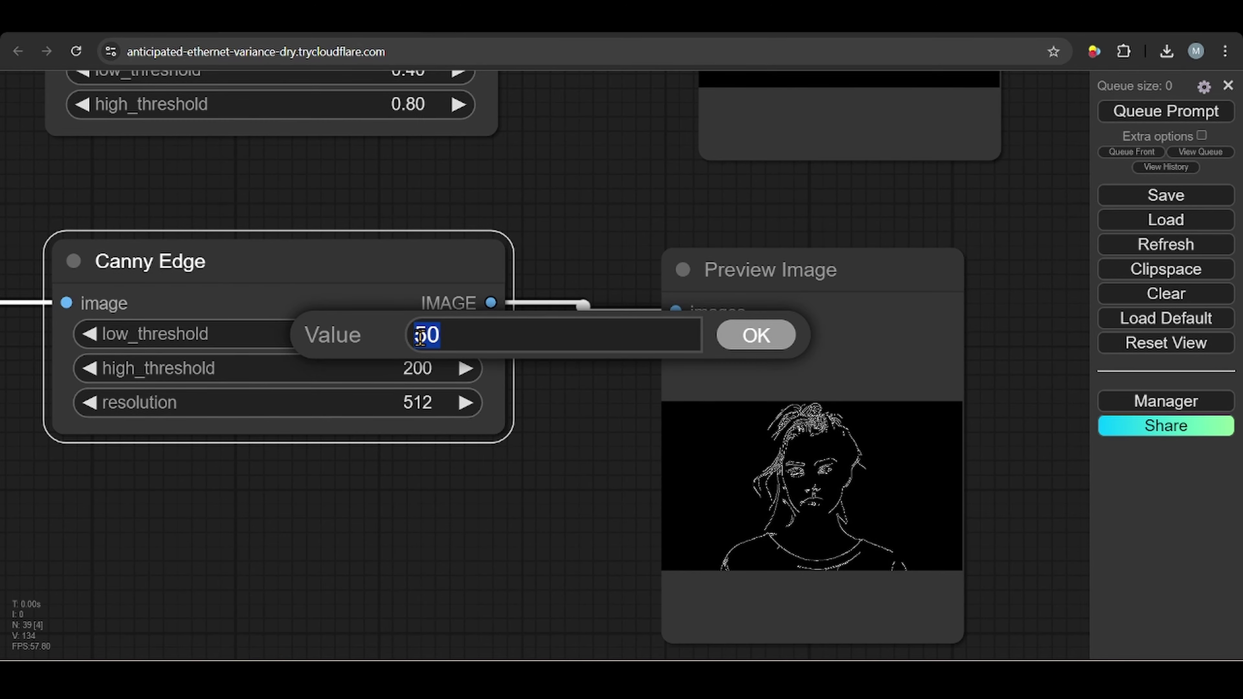
type("10")
key("Return")
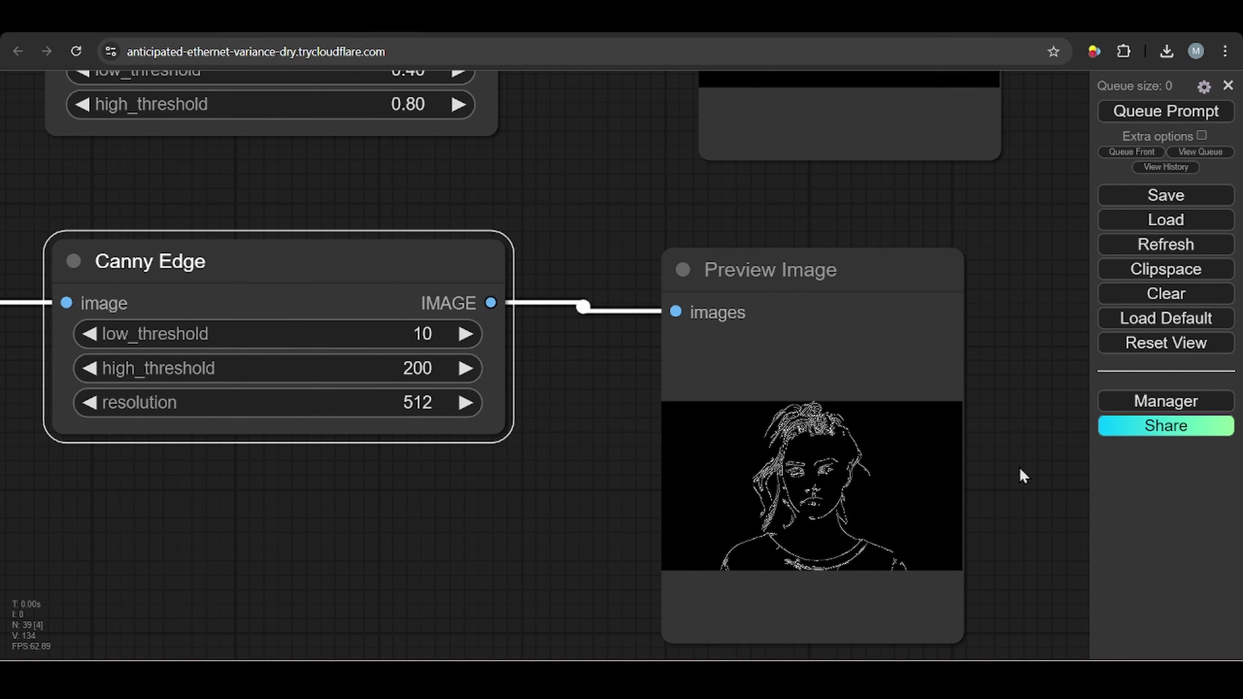
Set the low_threshold of the Canny node above Canny Edge to 0.1
scroll(1016, 471, "down", 3)
scroll(294, 474, "down", 2)
left_click_drag(158, 475, 291, 466)
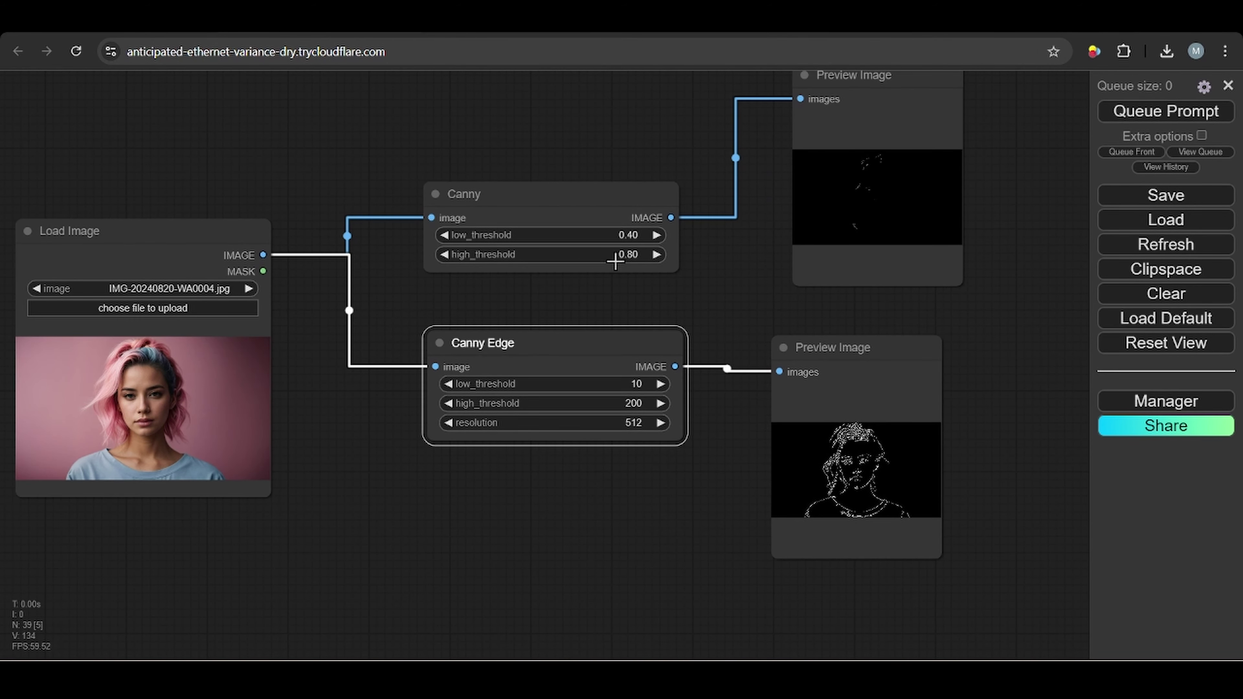
left_click(631, 236)
type("0.1")
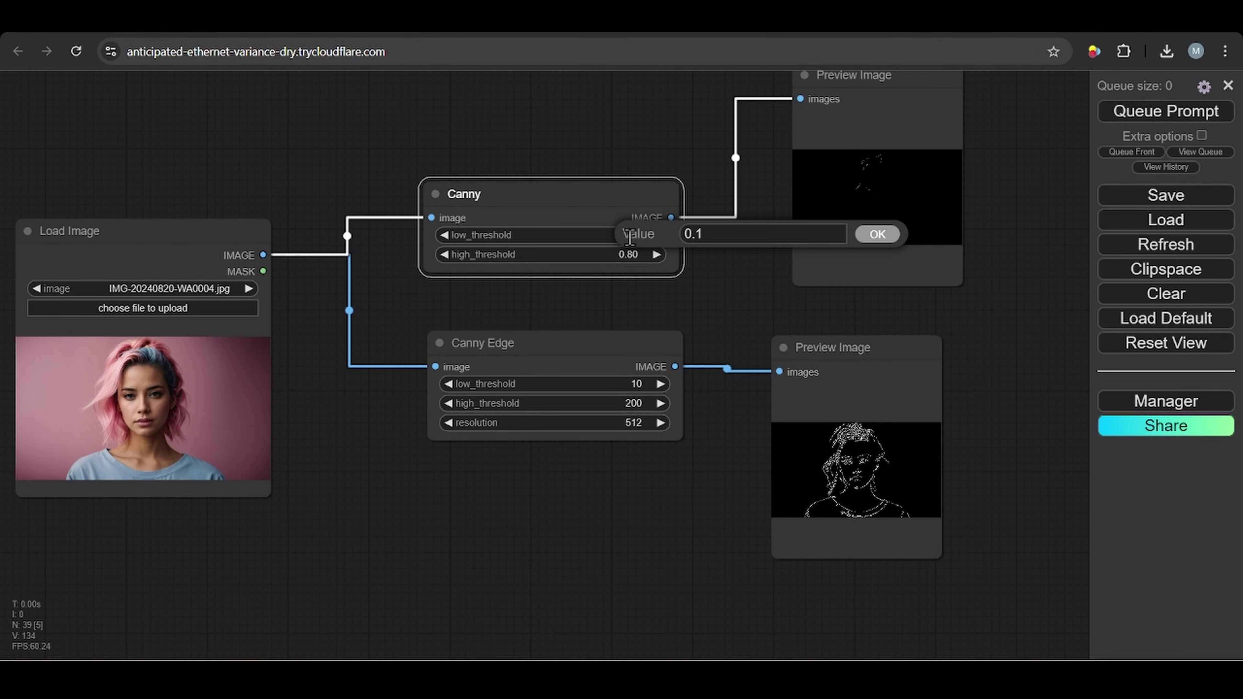
key("Return")
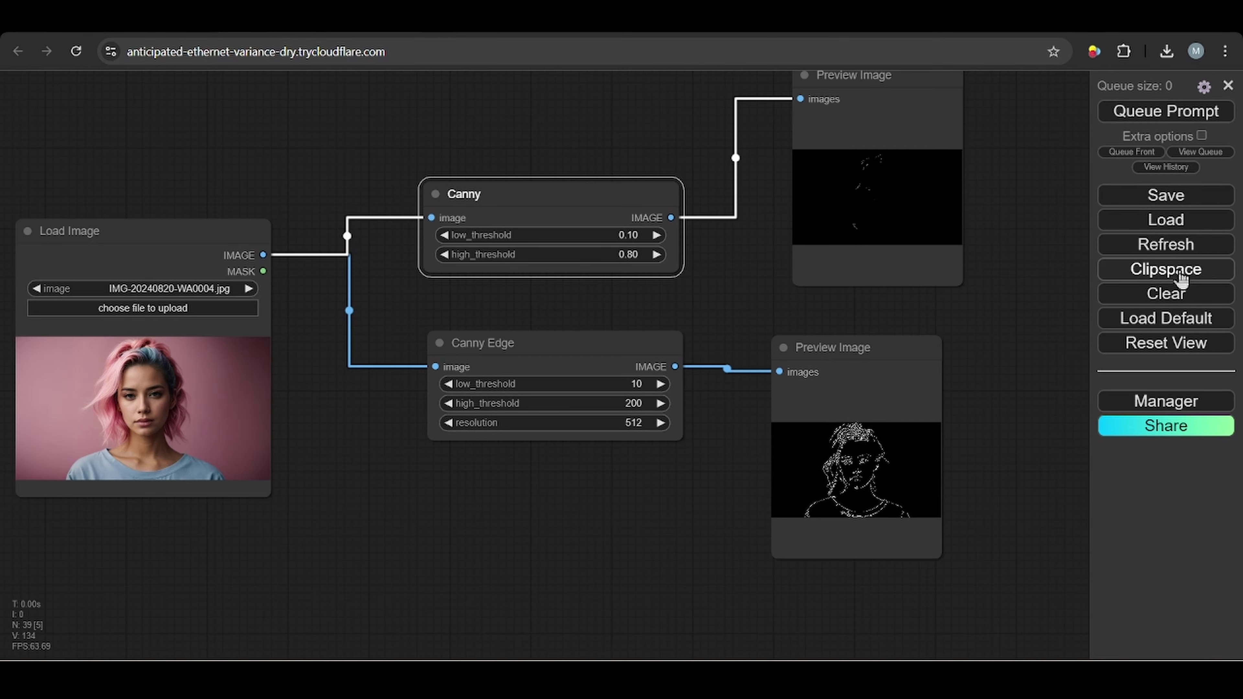
Run the workflow with the updated Canny thresholds and examine the Canny node's preview up close
left_click(1199, 120)
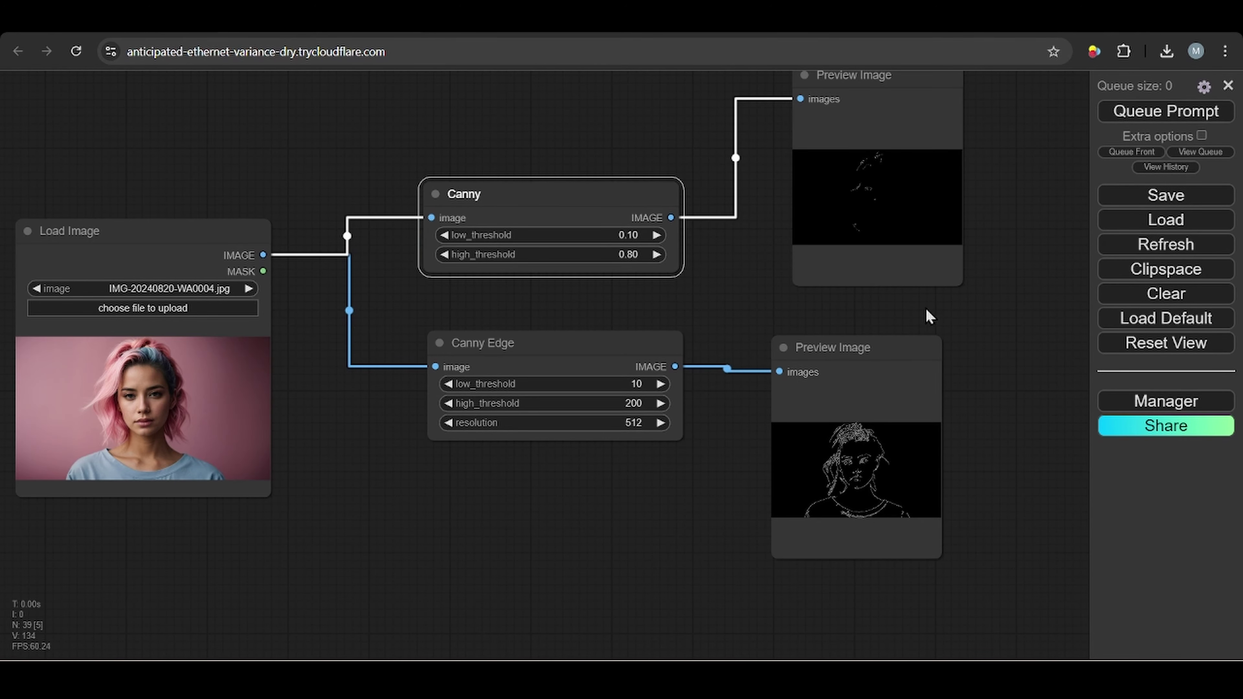
scroll(926, 304, "up", 5)
left_click_drag(959, 327, 919, 460)
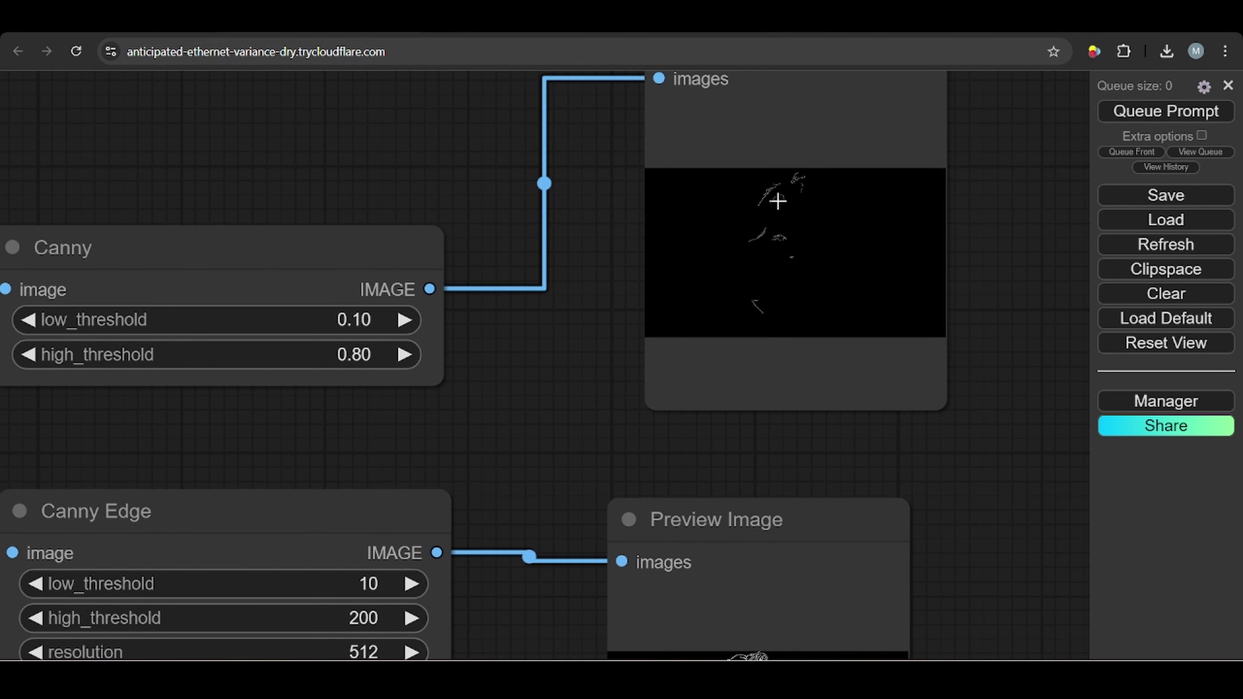
scroll(542, 443, "down", 3)
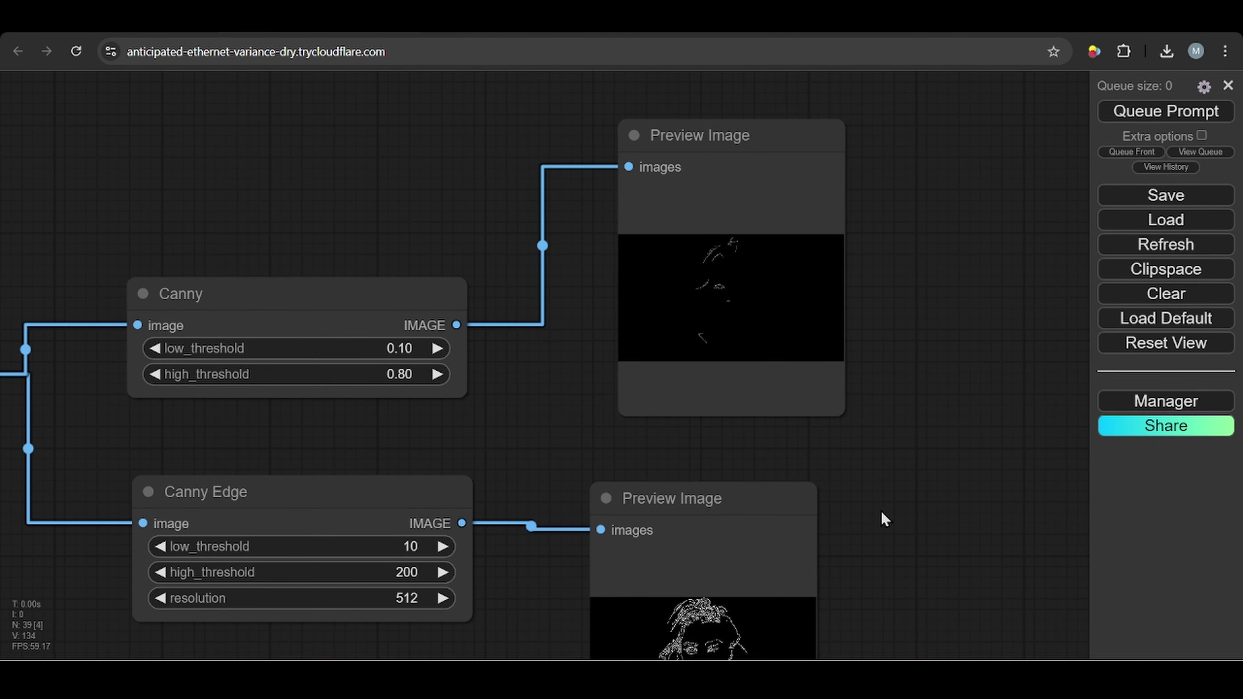
scroll(901, 470, "down", 3)
Shift the Canny Edge node slightly and enclose the Load Image, Canny, Canny Edge and preview nodes in a group titled Canny
left_click(384, 382)
left_click_drag(384, 382, 411, 383)
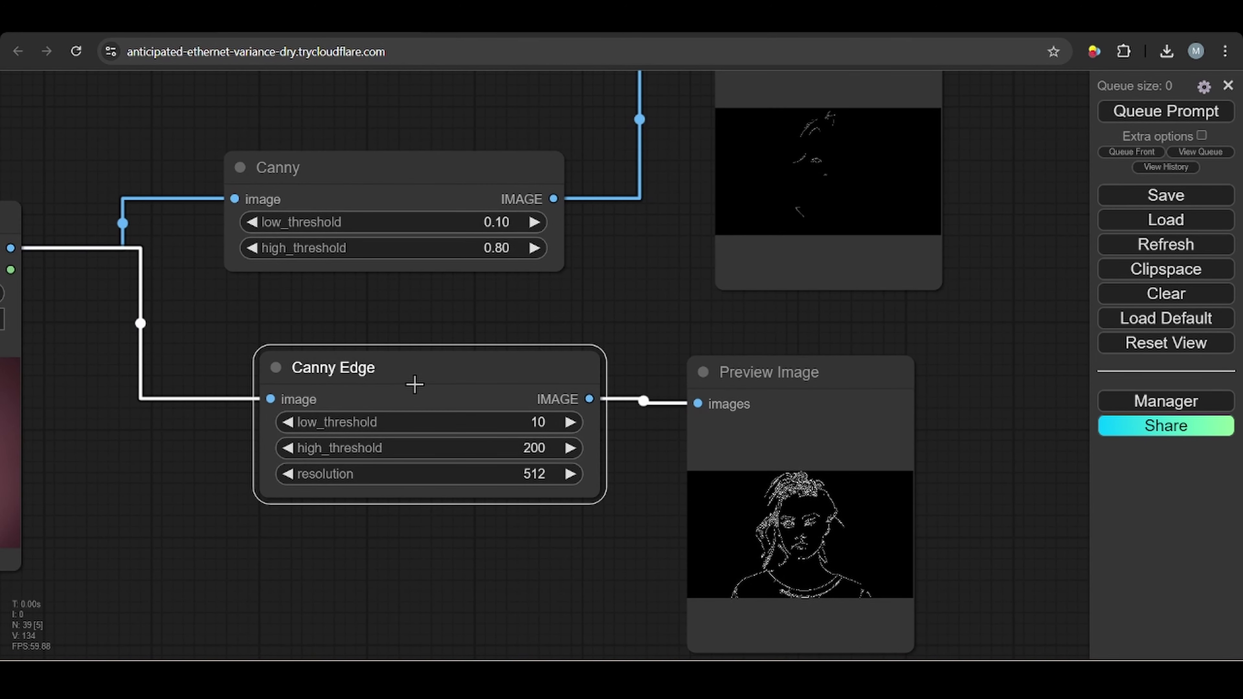
scroll(526, 600, "down", 4)
left_click(526, 600)
scroll(526, 600, "down", 3)
right_click(458, 268)
left_click(485, 294)
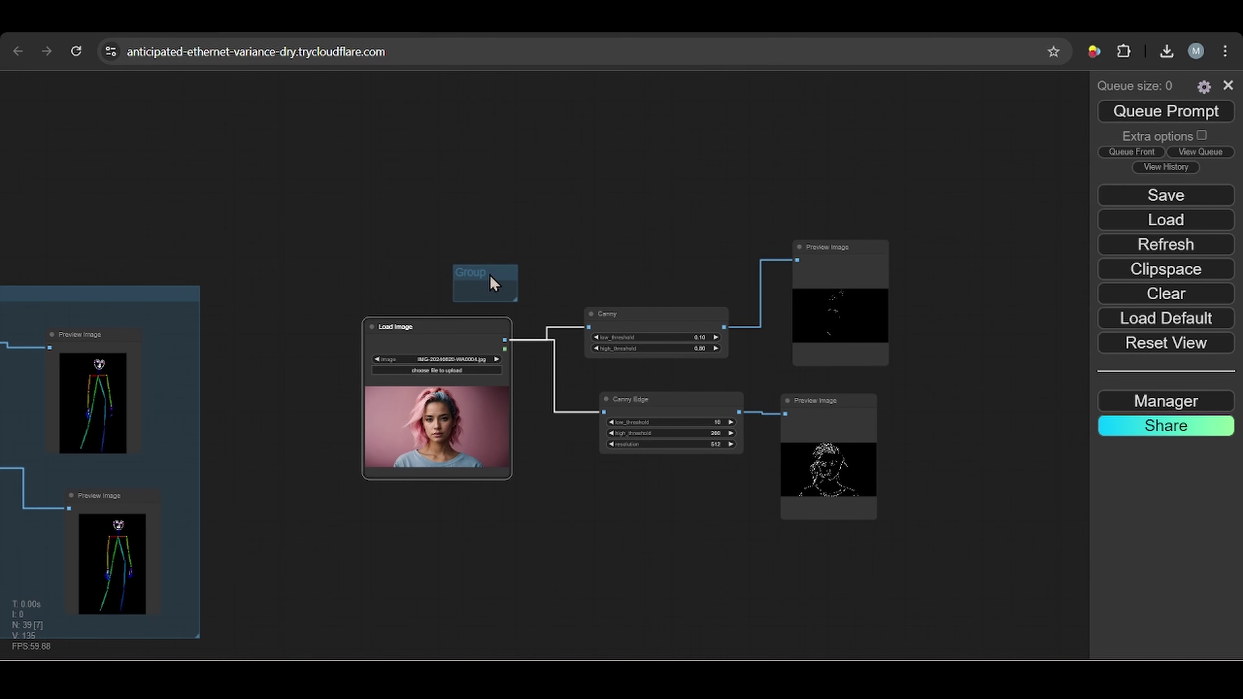
left_click_drag(493, 277, 332, 233)
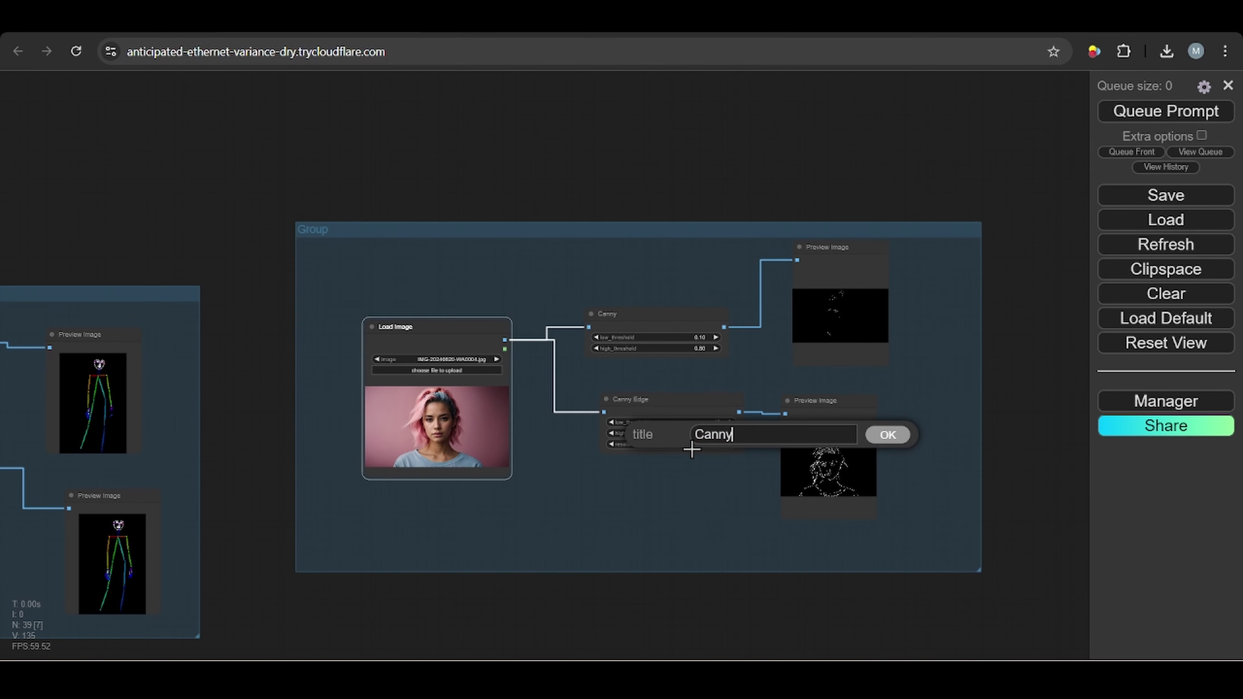
left_click(888, 435)
Add a Scribble Lines node in the empty canvas area beyond the Canny group
mouse_move(955, 542)
left_mouse_down()
mouse_move(511, 494)
mouse_move(336, 489)
left_mouse_up()
left_click_drag(767, 359, 601, 359)
double_click(680, 339)
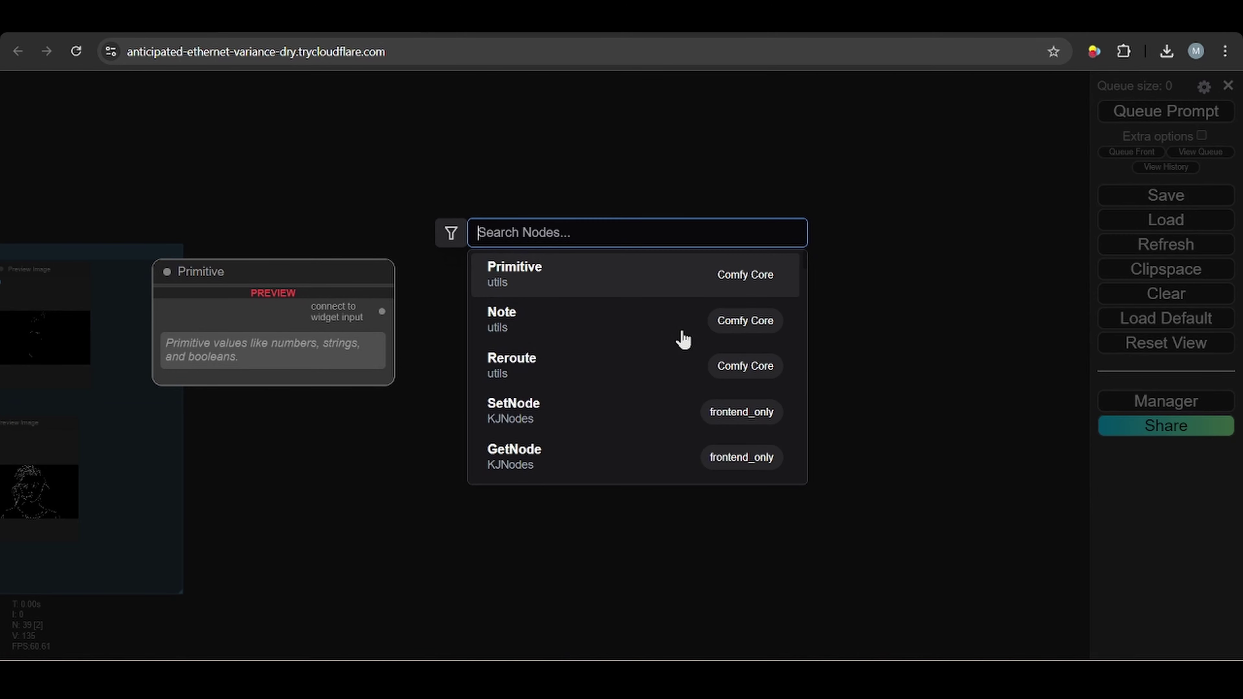
type("scr")
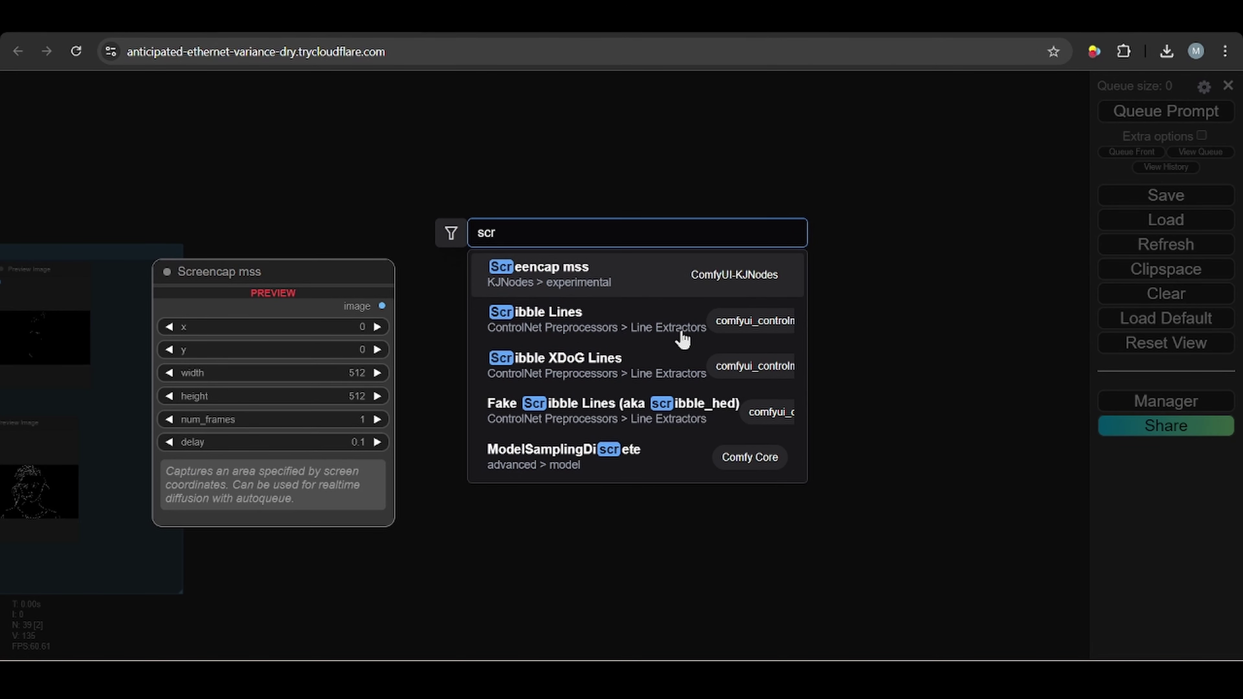
left_click(559, 321)
left_click_drag(760, 327, 636, 257)
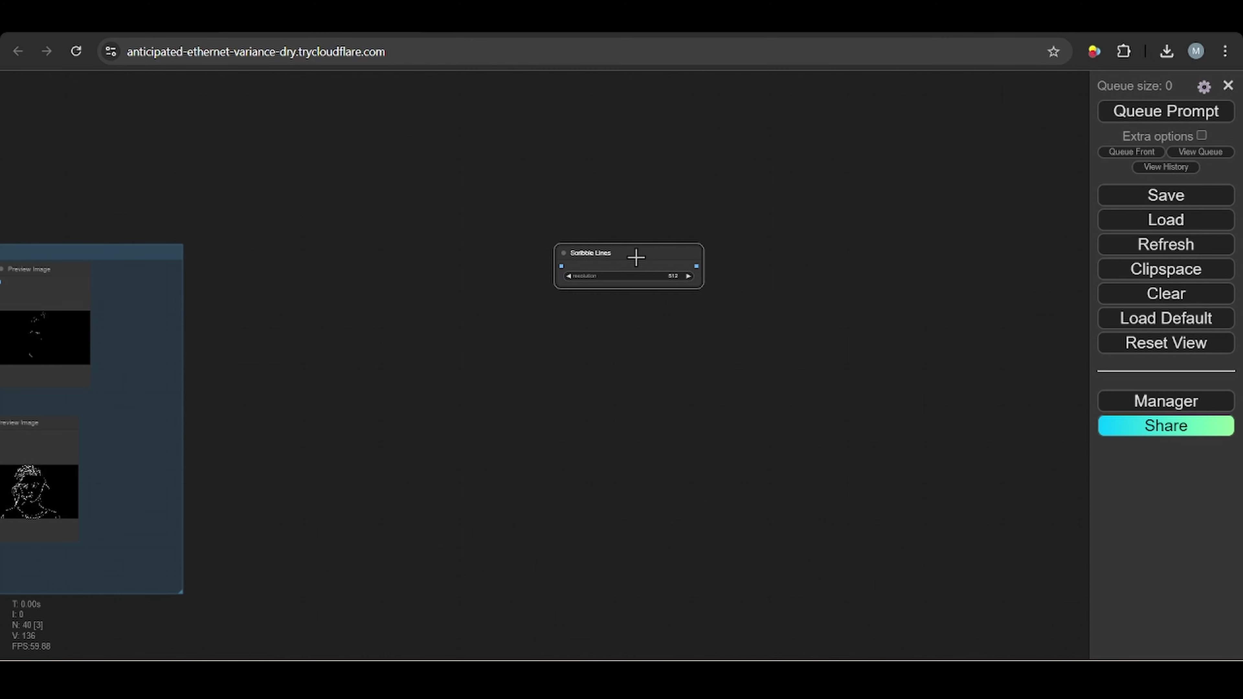
Add a Scribble XDoG Lines node and place it below the Scribble Lines node
scroll(675, 408, "up", 5)
double_click(634, 424)
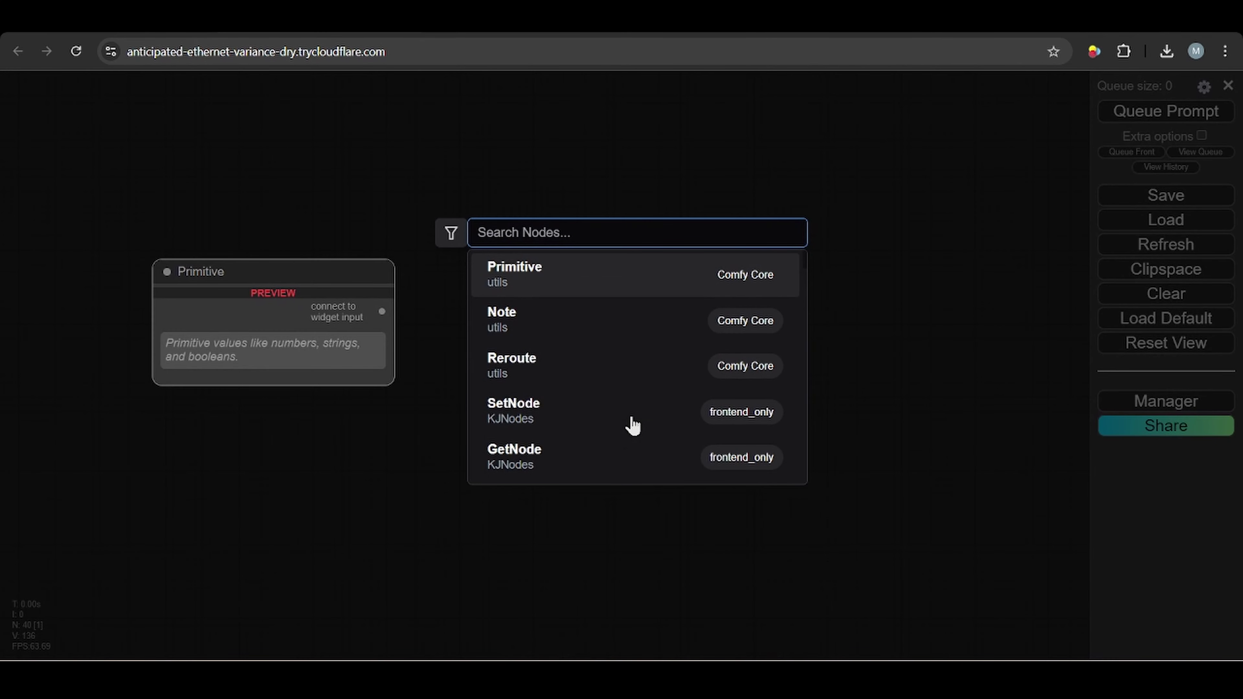
type("sci")
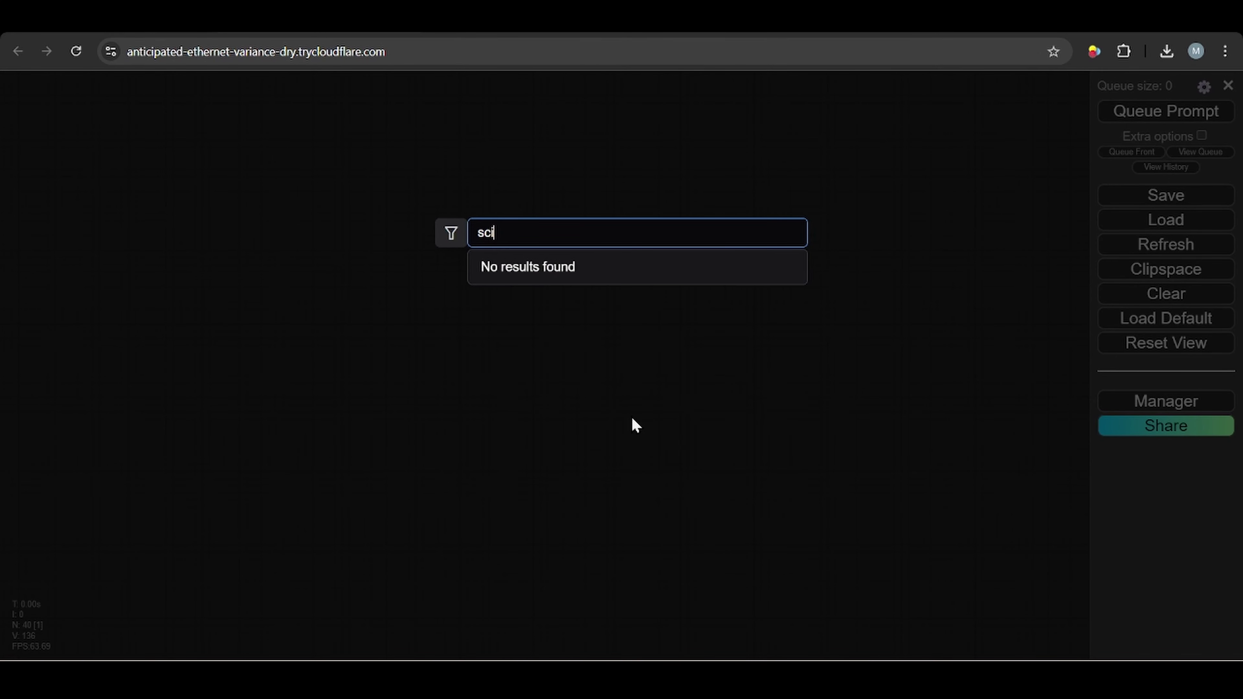
key("BackSpace")
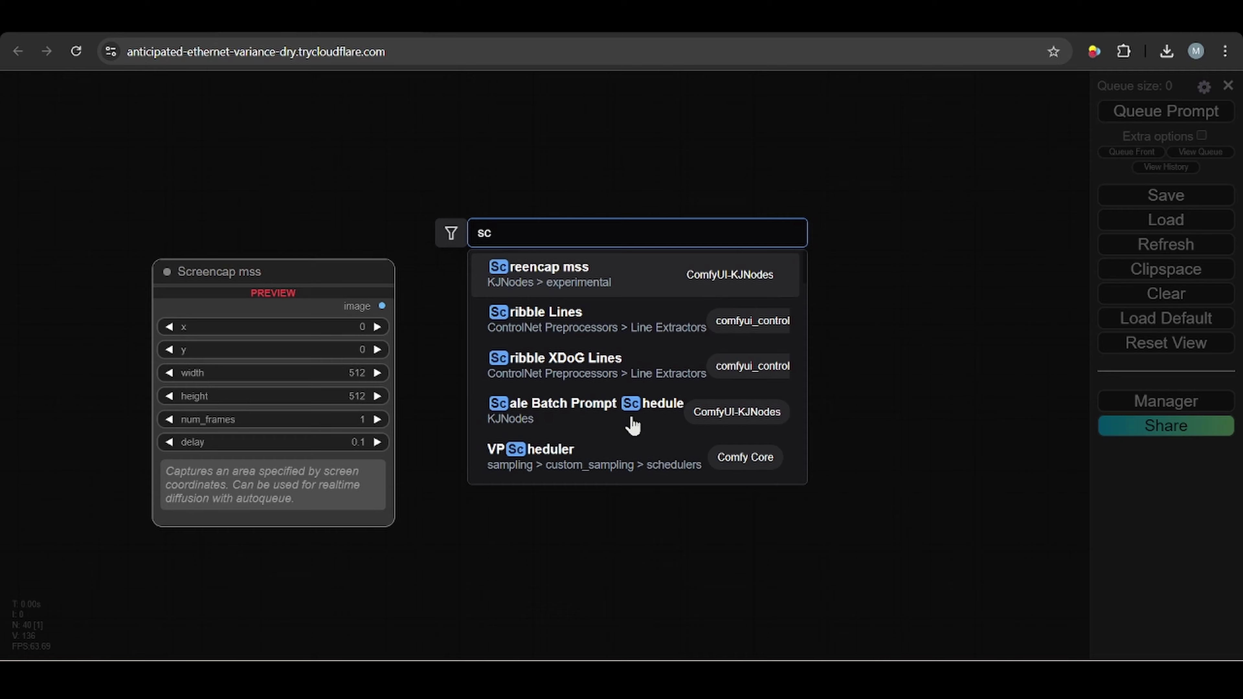
left_click(618, 373)
mouse_move(753, 399)
left_mouse_down()
mouse_move(580, 350)
mouse_move(634, 337)
left_mouse_up()
Create a Load Image node feeding Scribble Lines and connect its IMAGE output to Scribble XDoG Lines as well
mouse_move(509, 253)
left_mouse_down()
mouse_move(386, 282)
mouse_move(234, 267)
left_mouse_up()
left_click(556, 428)
left_click_drag(407, 277, 523, 364)
Upload ComfyUI_temp_lvaip_00003_.png from Downloads into the new Load Image node
left_click(340, 332)
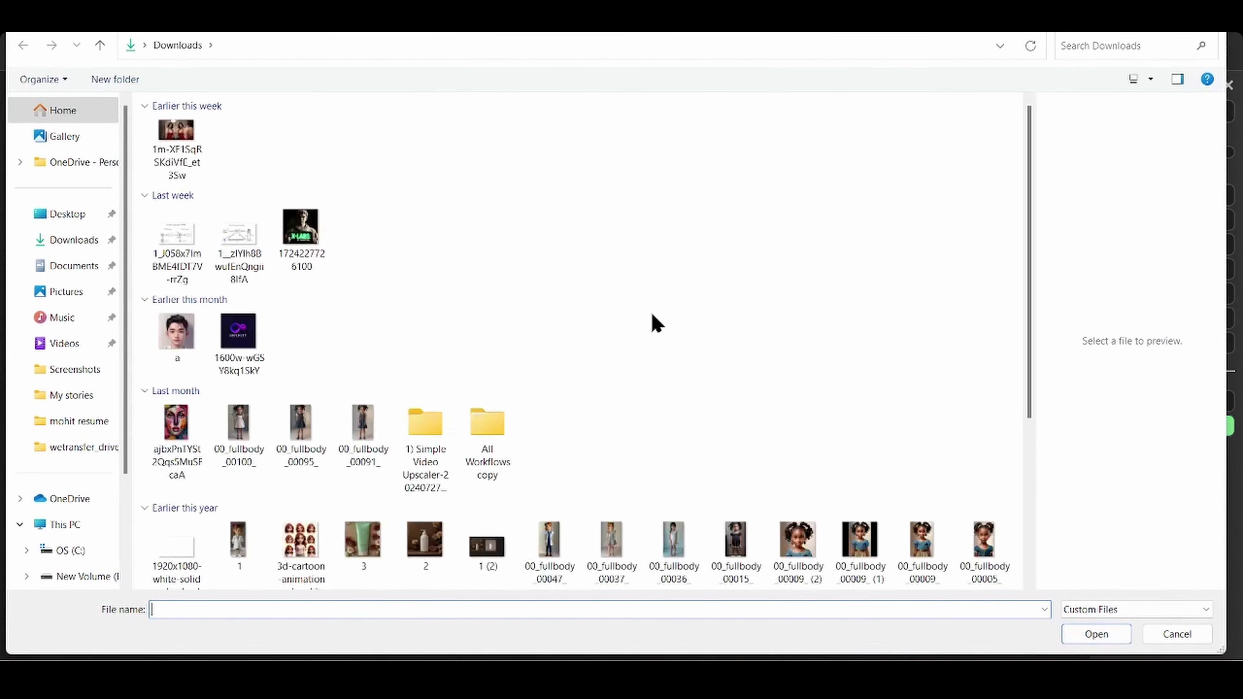
scroll(652, 319, "down", 5)
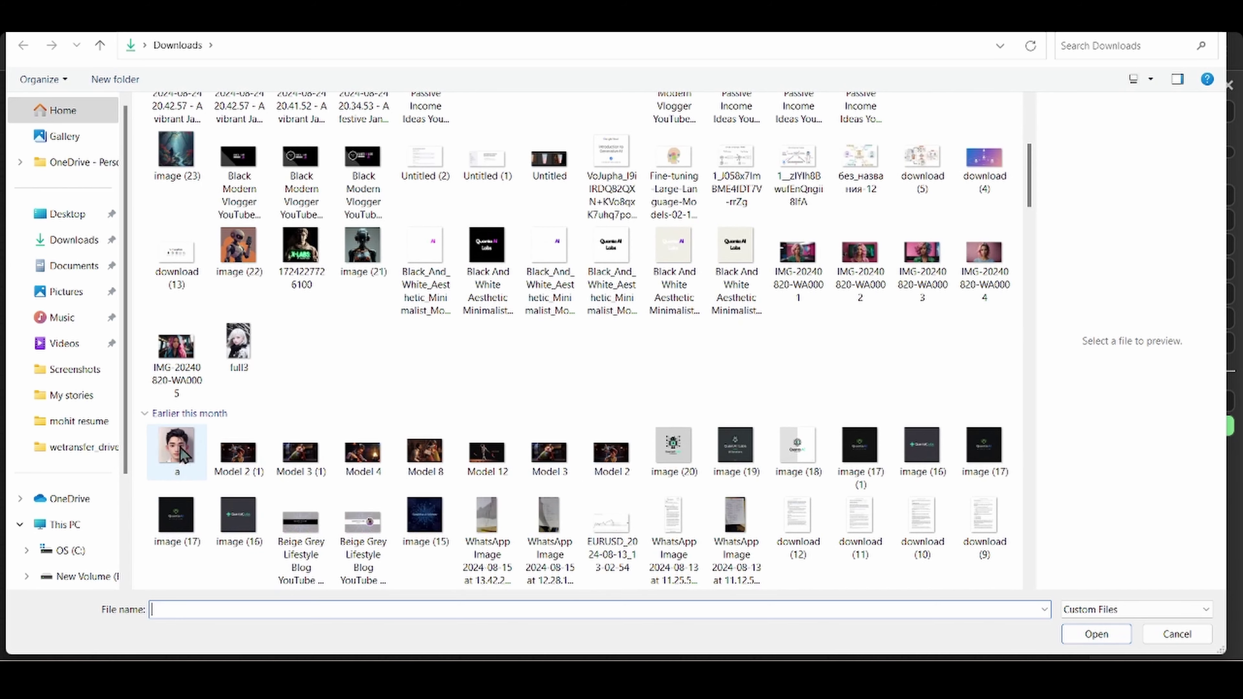
scroll(486, 383, "down", 5)
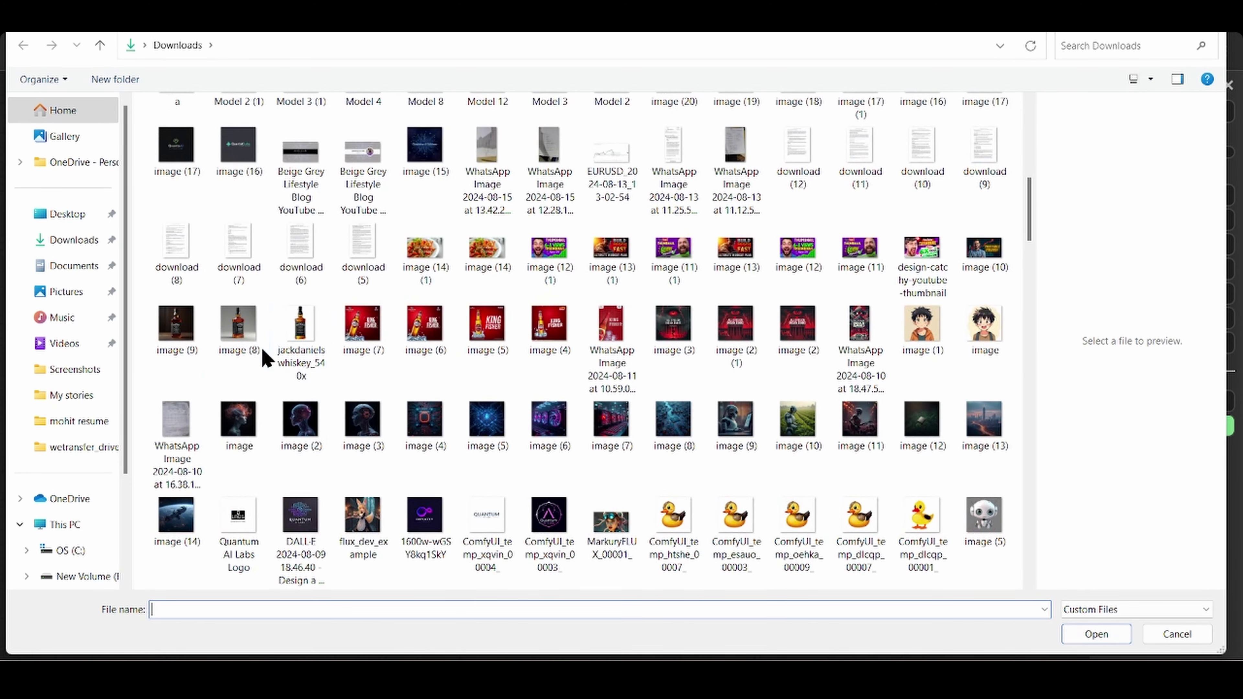
scroll(519, 397, "down", 4)
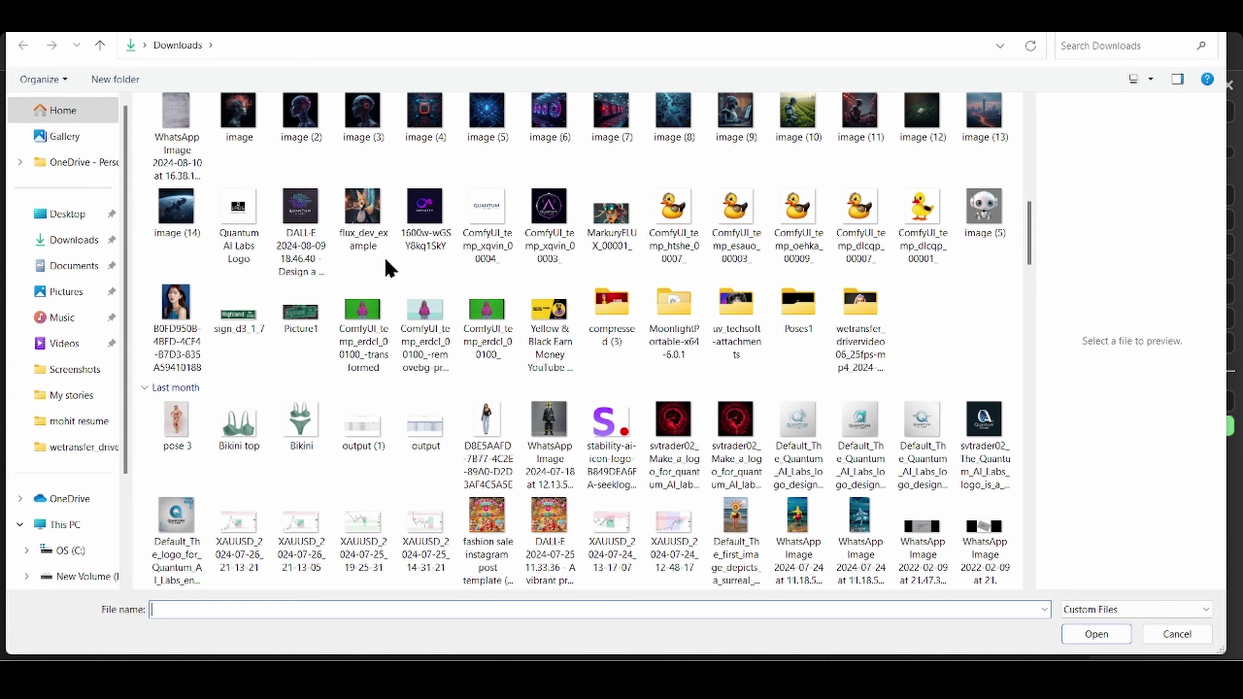
scroll(311, 272, "down", 5)
left_click(192, 338)
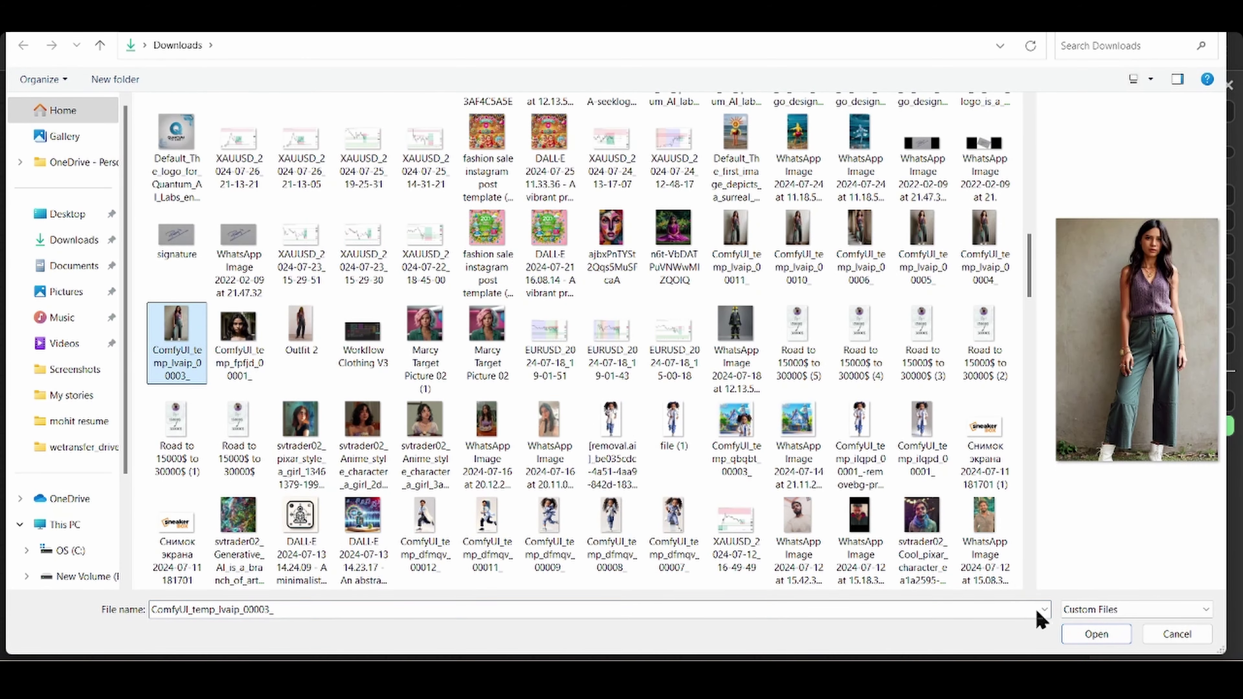
left_click(1094, 635)
Attach a Preview Image node to each Scribble node, run the workflow and raise the Scribble Lines preview to space them apart
left_click_drag(722, 487, 700, 477)
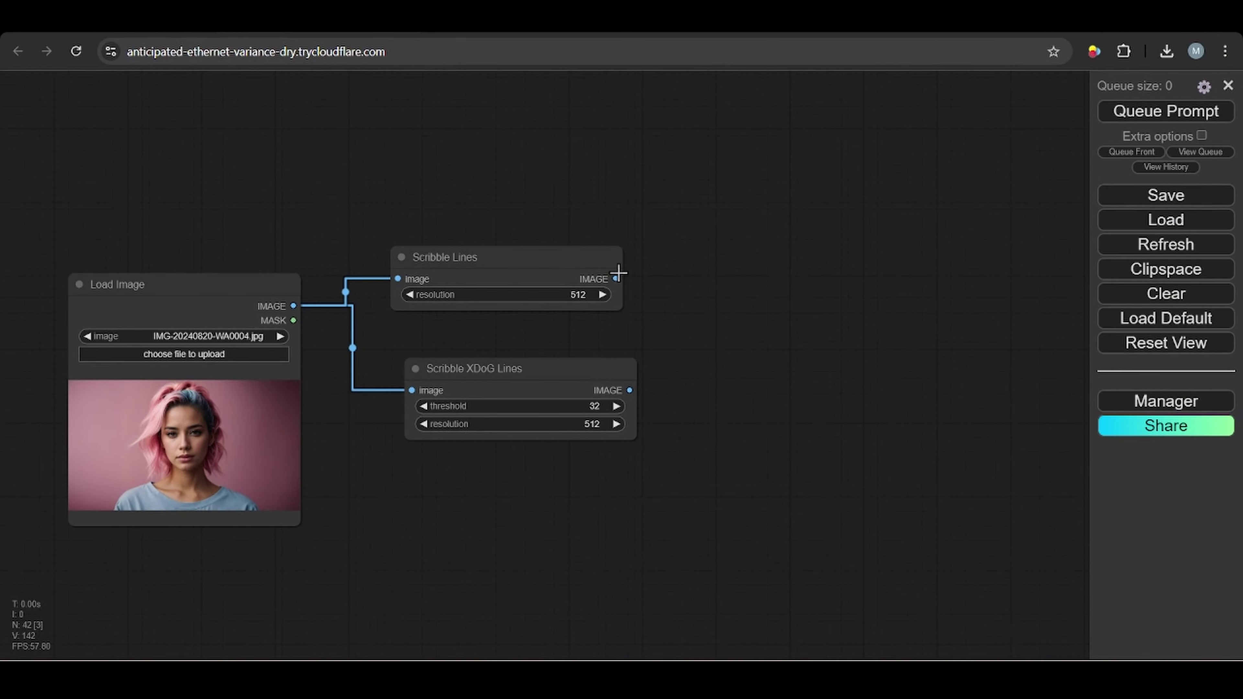
left_click_drag(615, 278, 830, 306)
left_click(779, 467)
left_click(1204, 111)
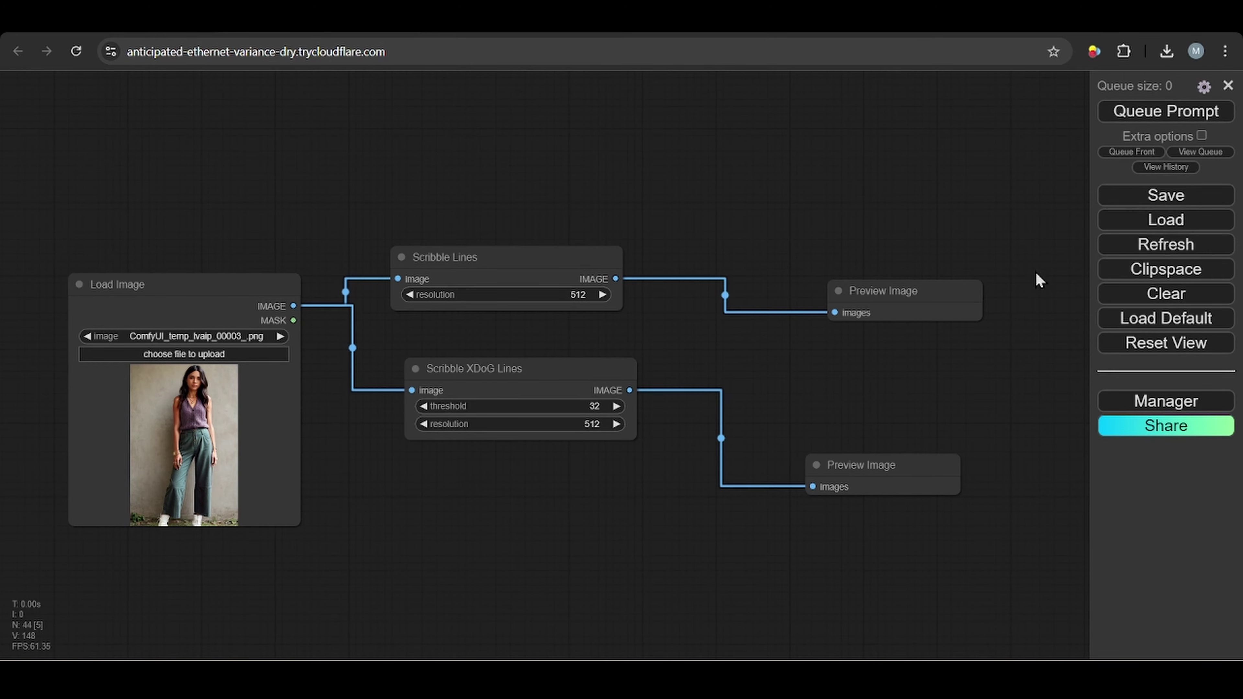
left_click_drag(963, 286, 980, 191)
left_click_drag(773, 400, 705, 369)
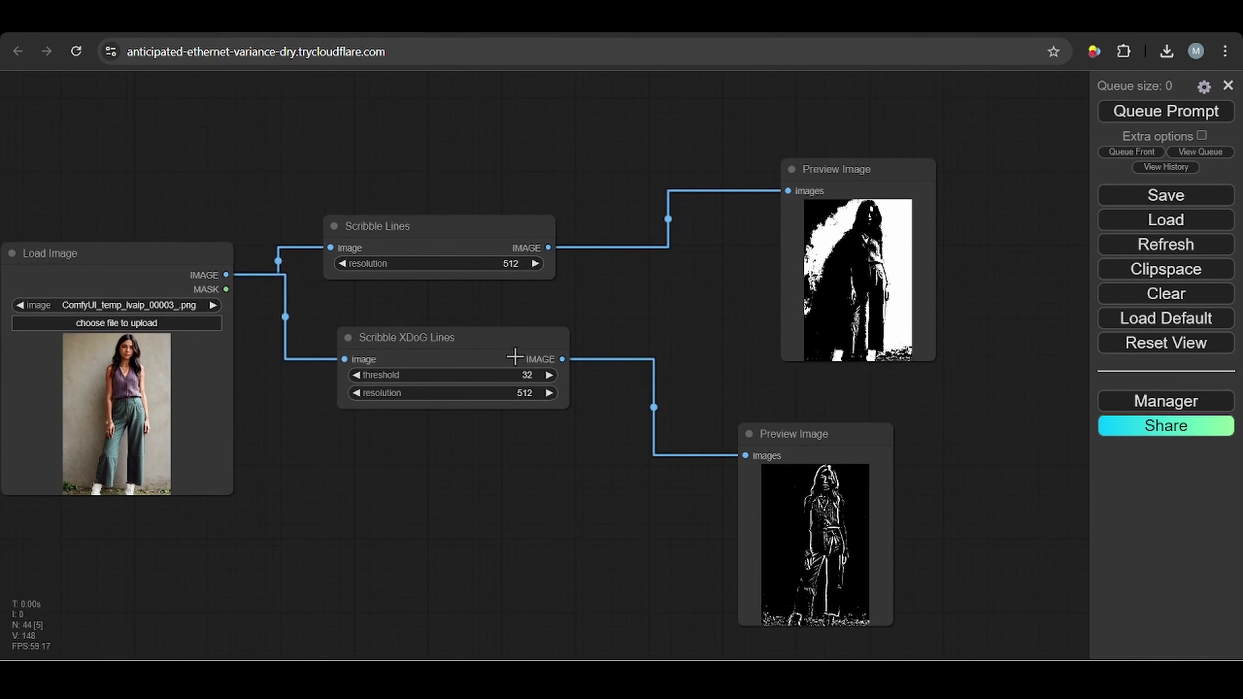
Shift the Scribble XDoG Lines node slightly, set its threshold to 16 and run the workflow again
left_click_drag(513, 355, 474, 360)
left_click(499, 384)
type("16")
key("Return")
key("ctrl+Return")
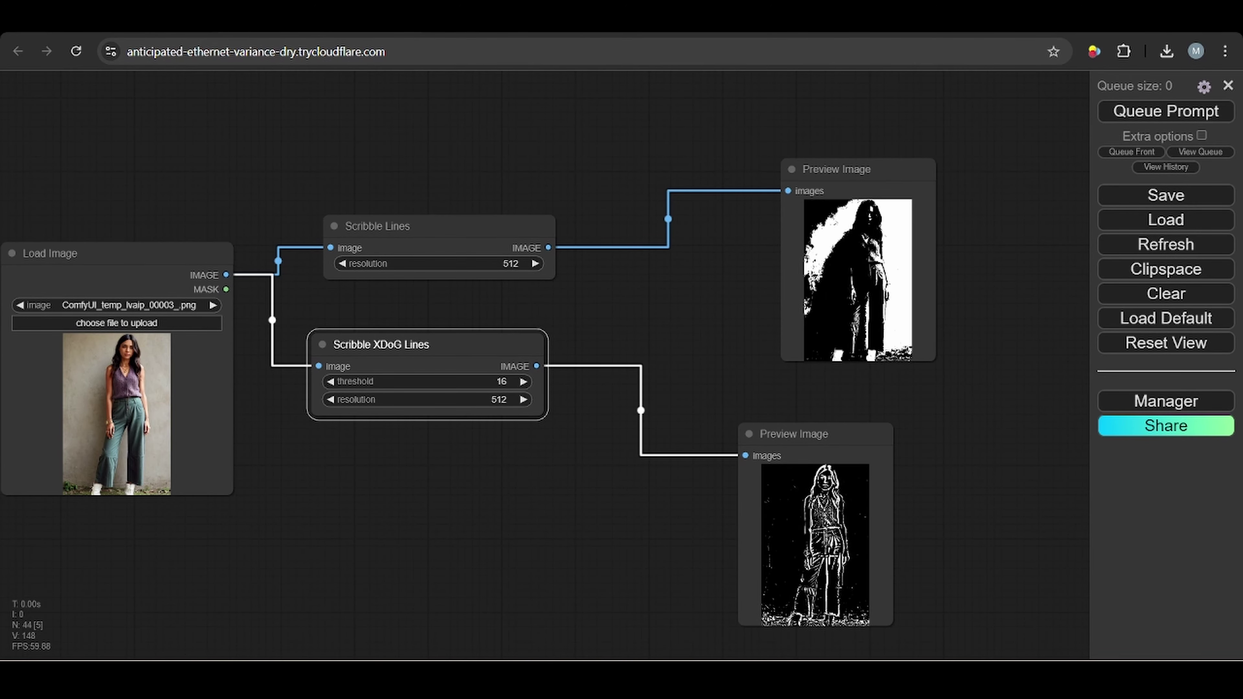
Switch to the Hugging Face page showing the files of the ControlNet-v1-1 repository
scroll(557, 468, "down", 4)
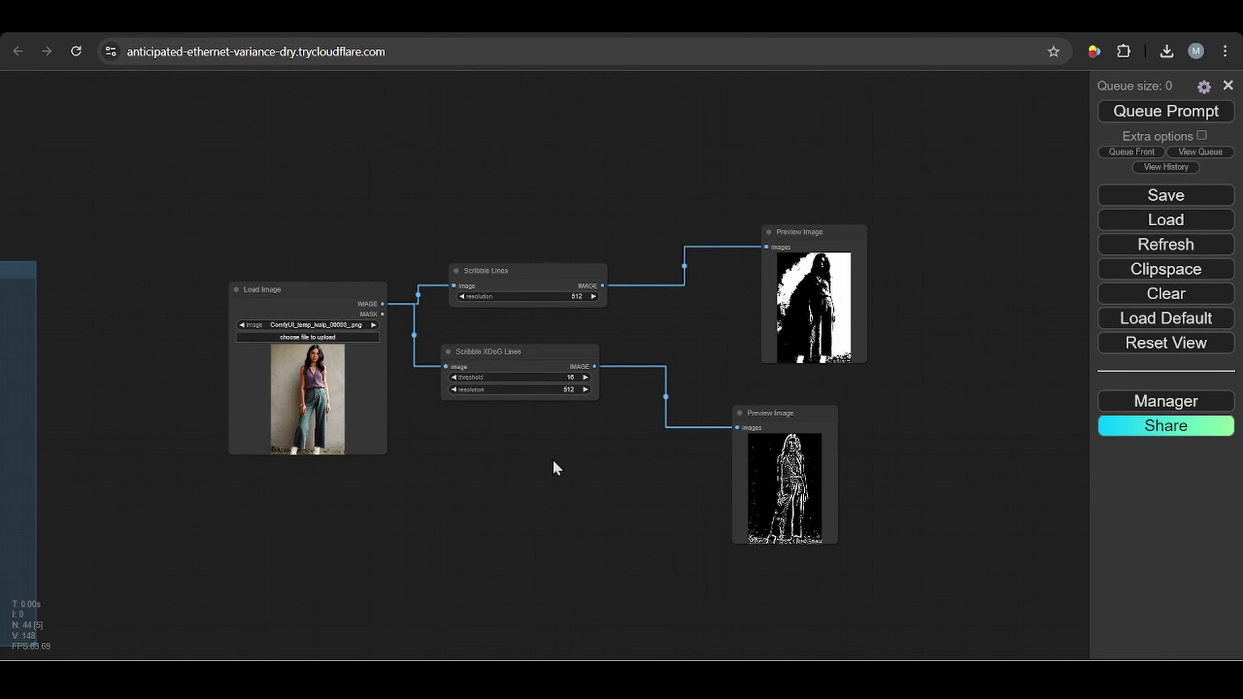
left_click_drag(557, 469, 587, 487)
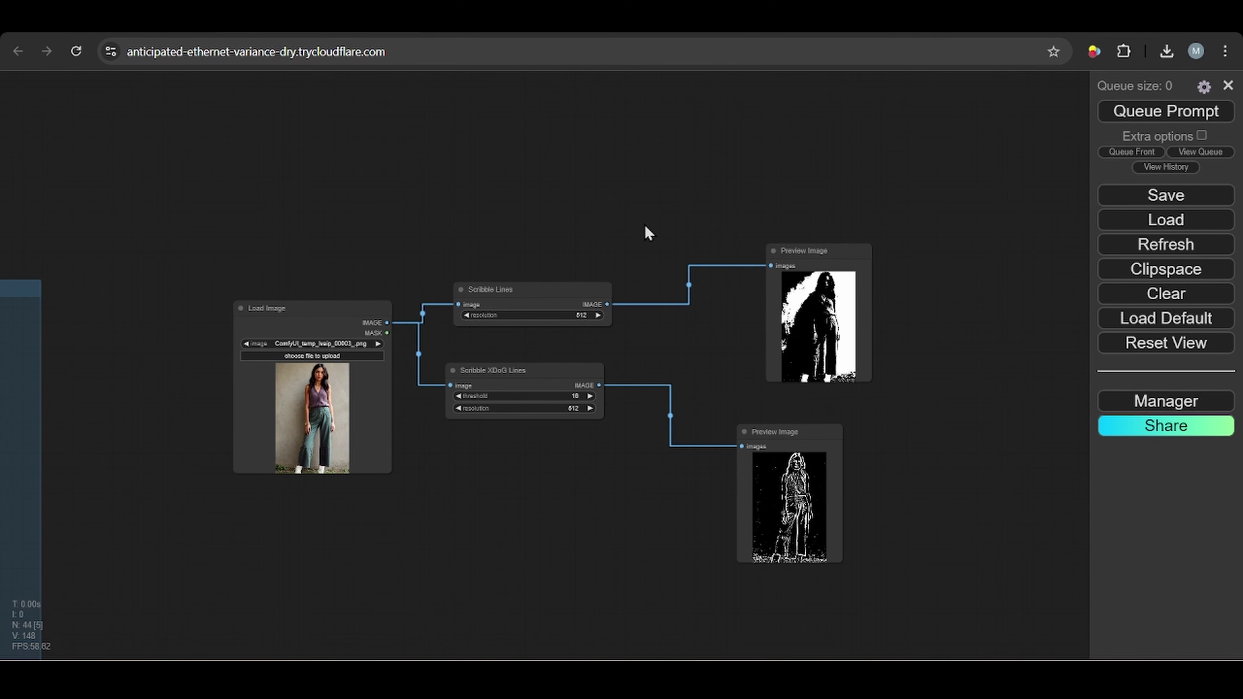
left_click(547, 34)
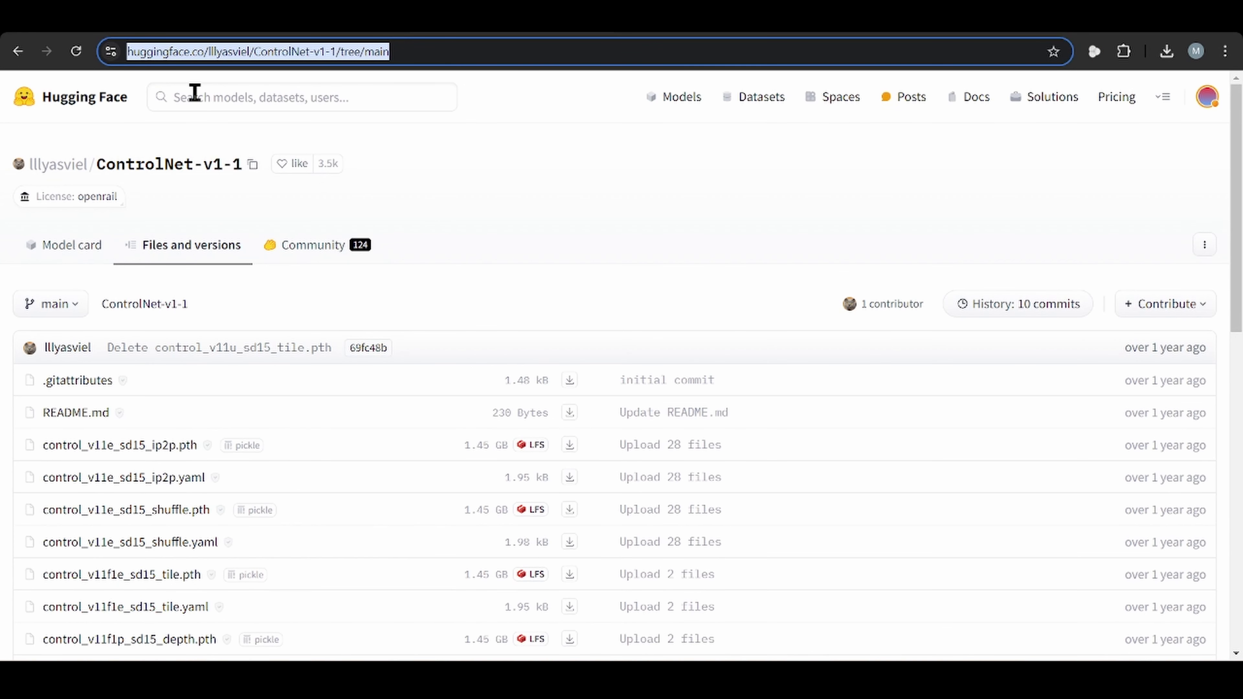